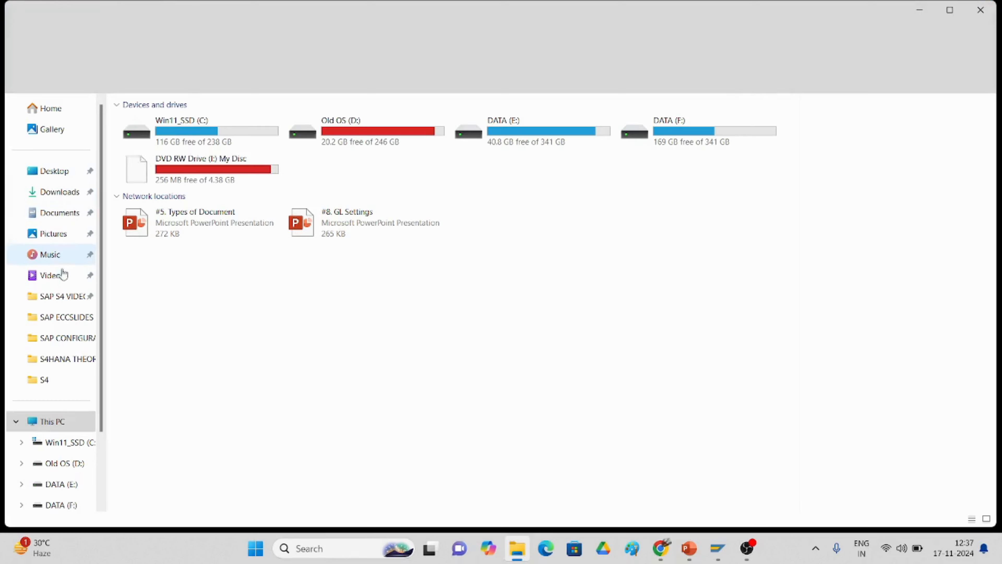
Step: Open the '7. AP Basic Setting' document from the SAP CONFIGURATION STEPS folder in Documents
click(64, 218)
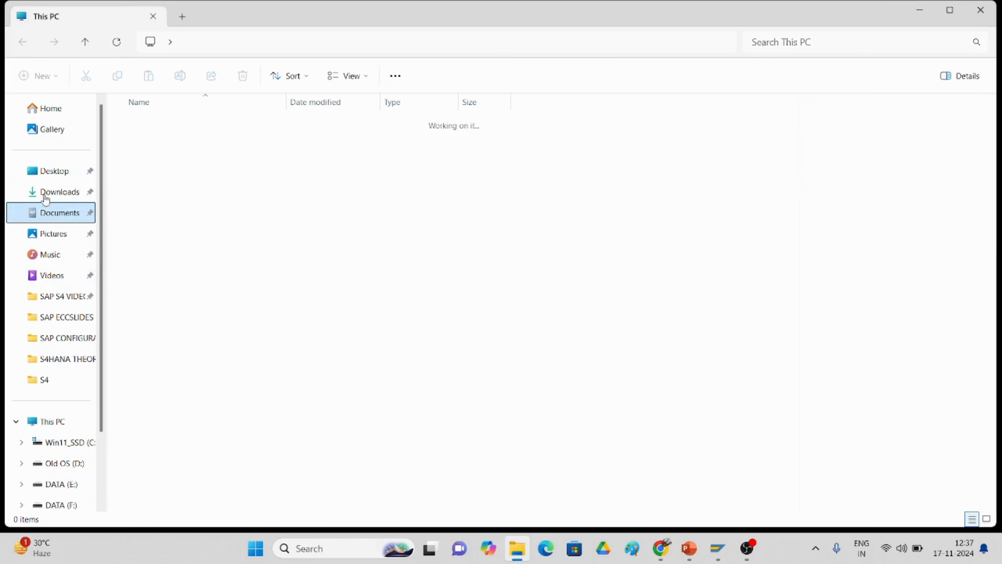
double_click(158, 239)
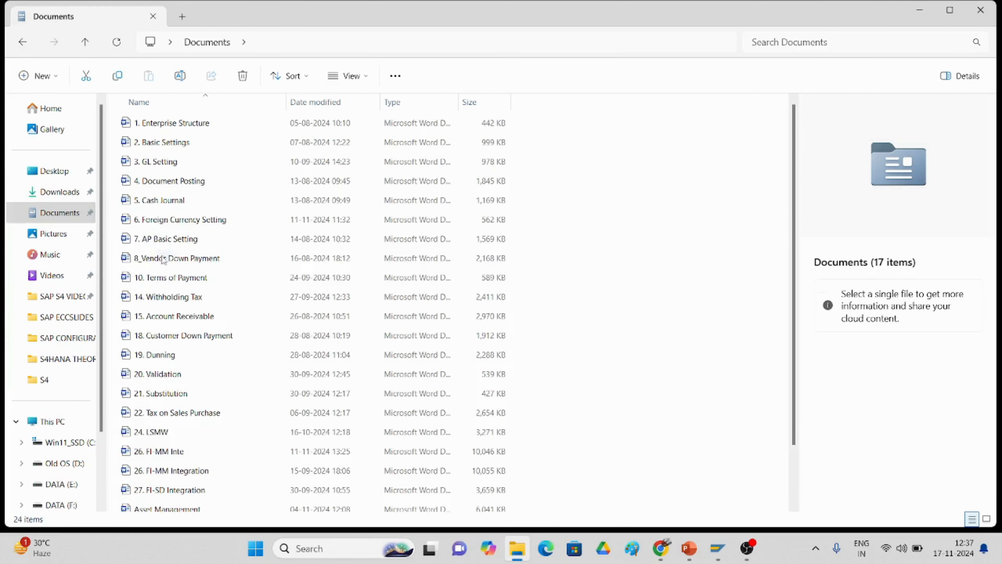
double_click(165, 243)
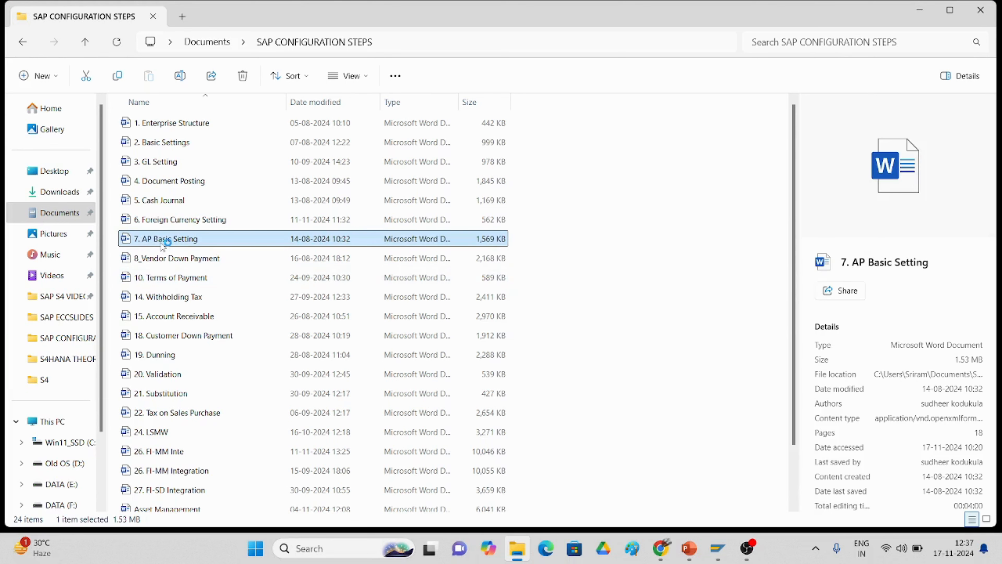
click(982, 9)
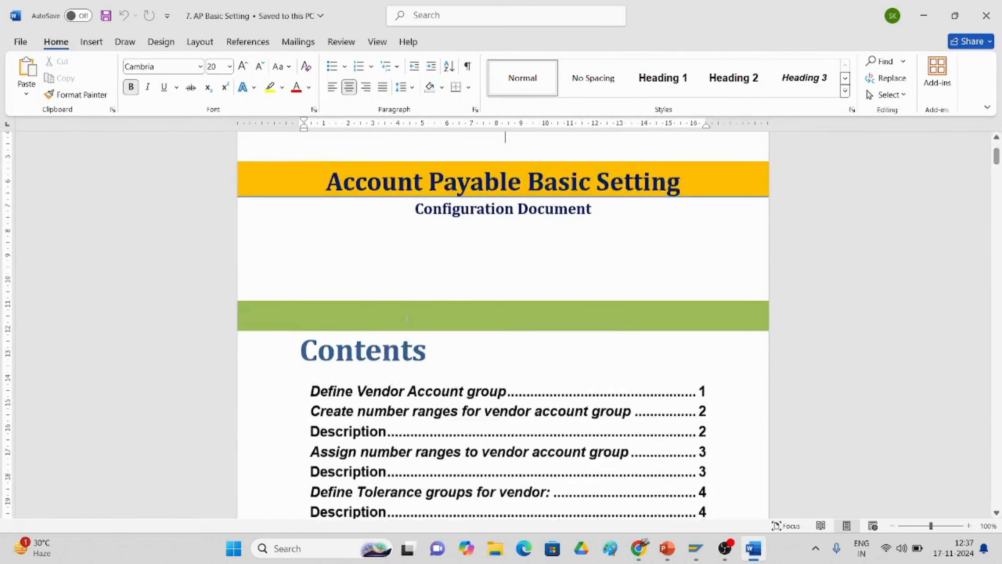
Step: Scroll the Word guide to the OBD3 vendor account group procedure page, then switch to SAP Logon
scroll(407, 318, down, 7)
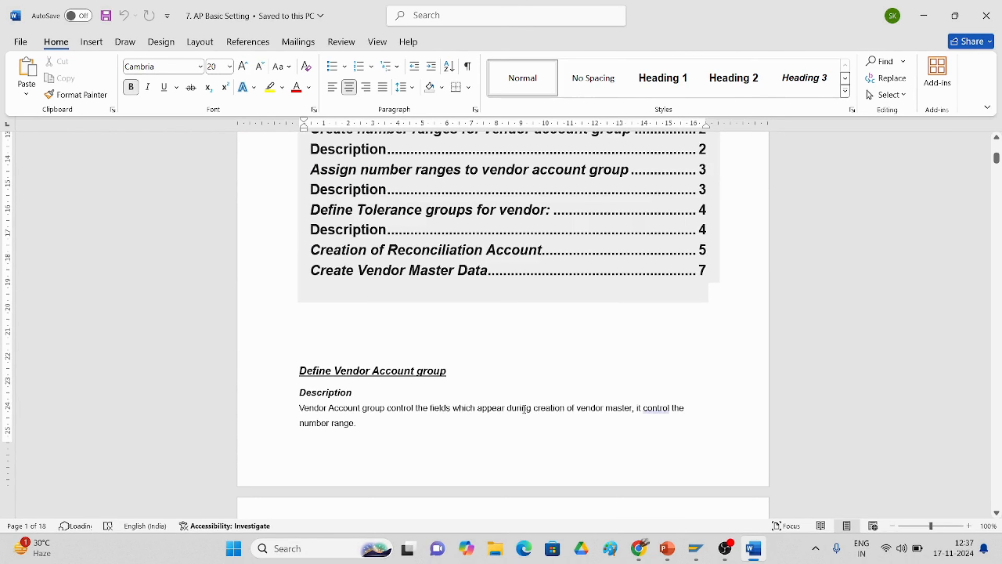
scroll(523, 407, down, 7)
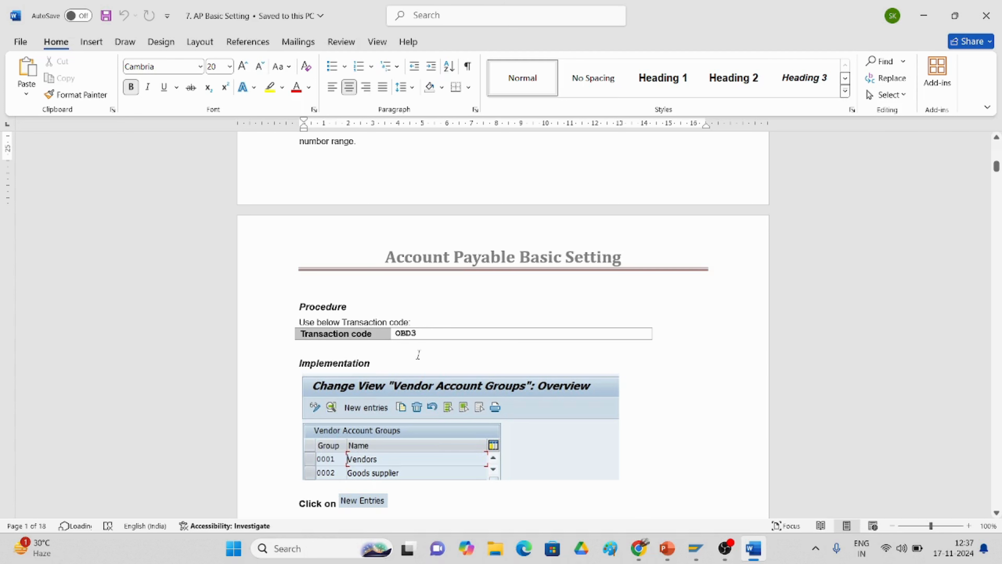
click(695, 548)
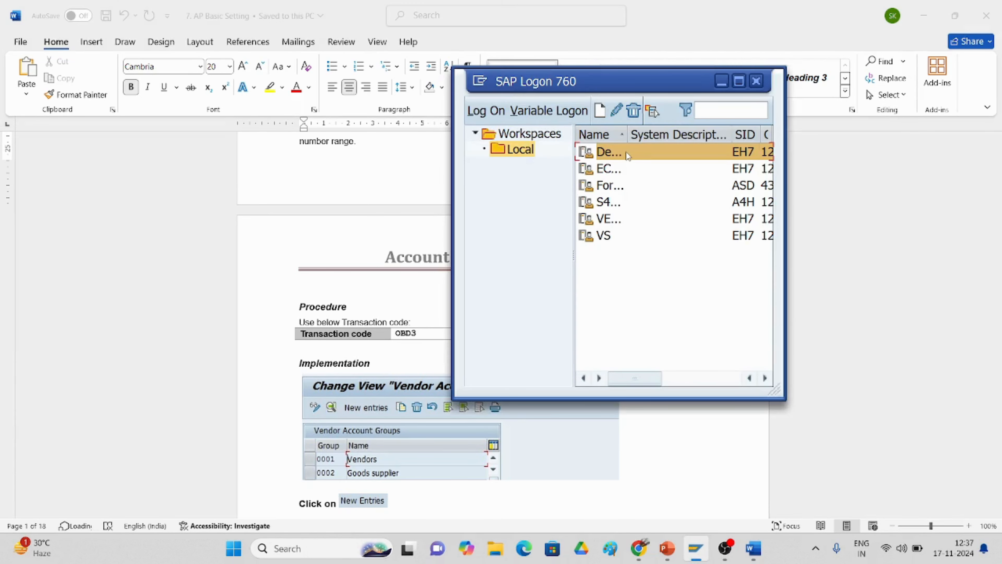
Step: Dismiss the EH7 connection error and reconnect to reach the client 800 logon screen
double_click(626, 152)
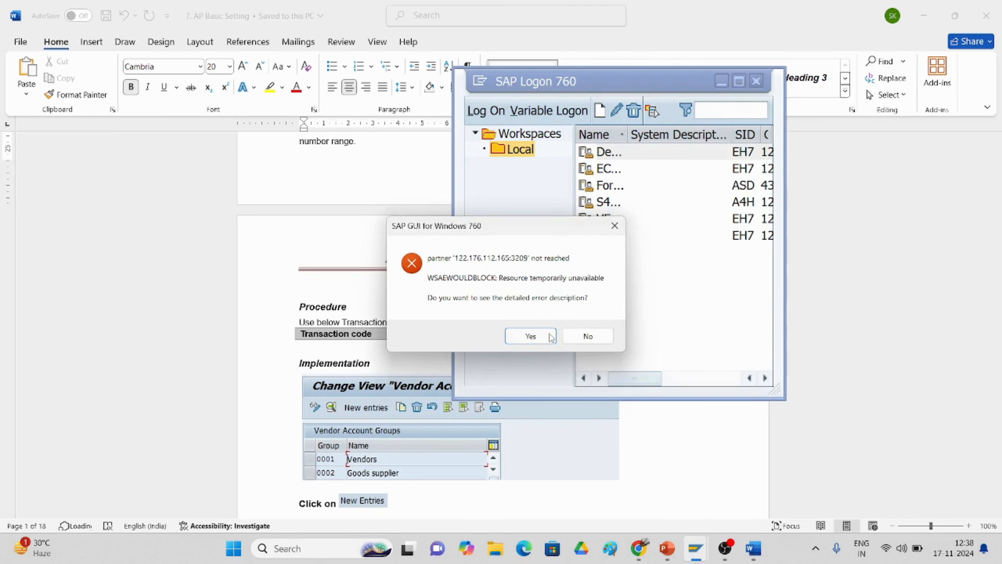
click(552, 335)
click(588, 395)
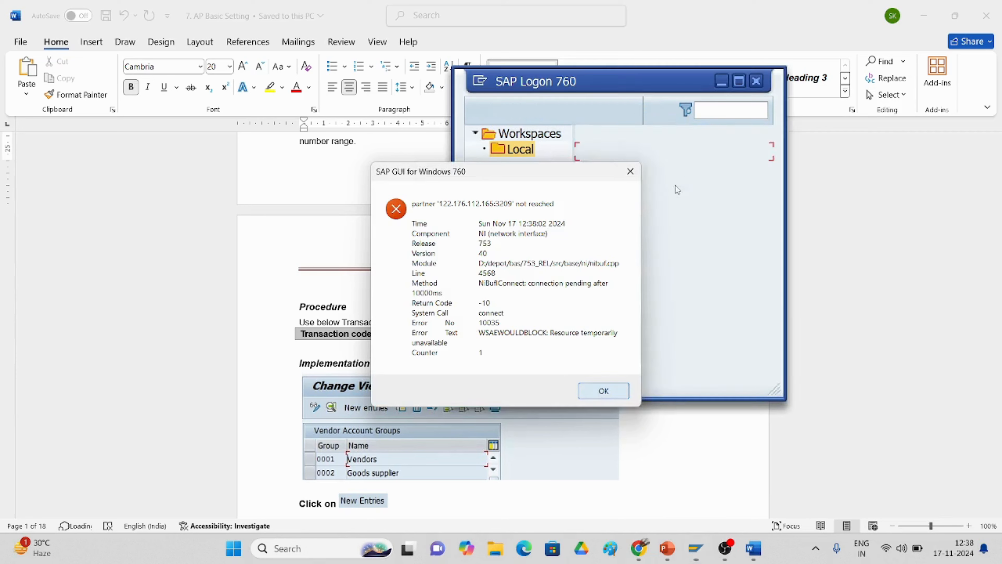
double_click(618, 156)
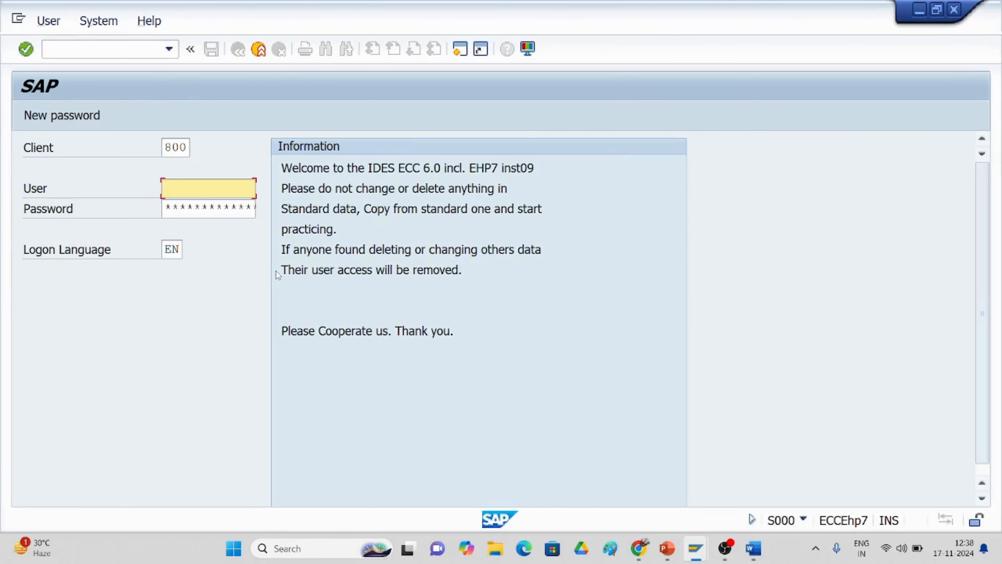
Step: Fill in the saved user ID and the account password for client 800 and submit the logon
key(Down)
key(Return)
click(168, 210)
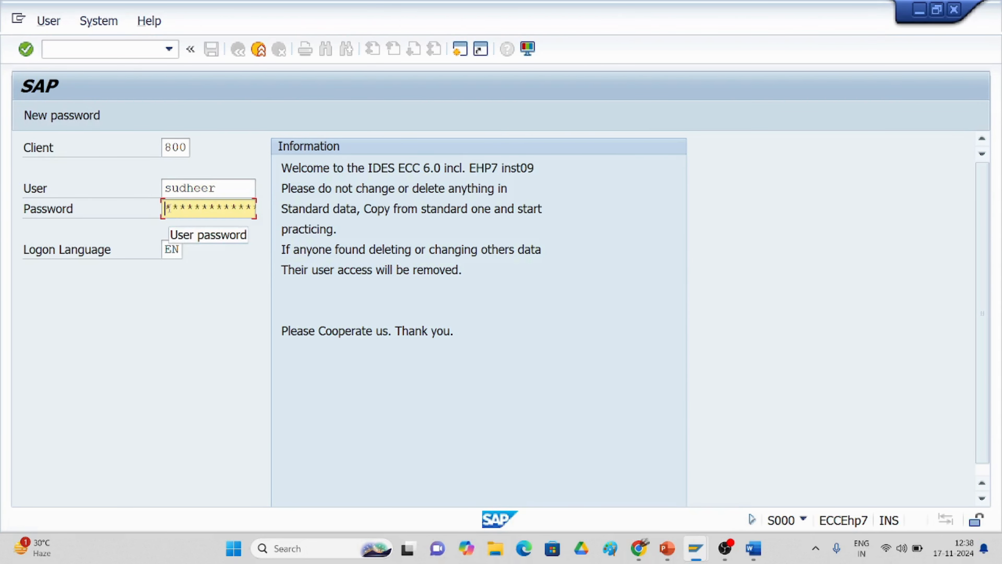
text(**)
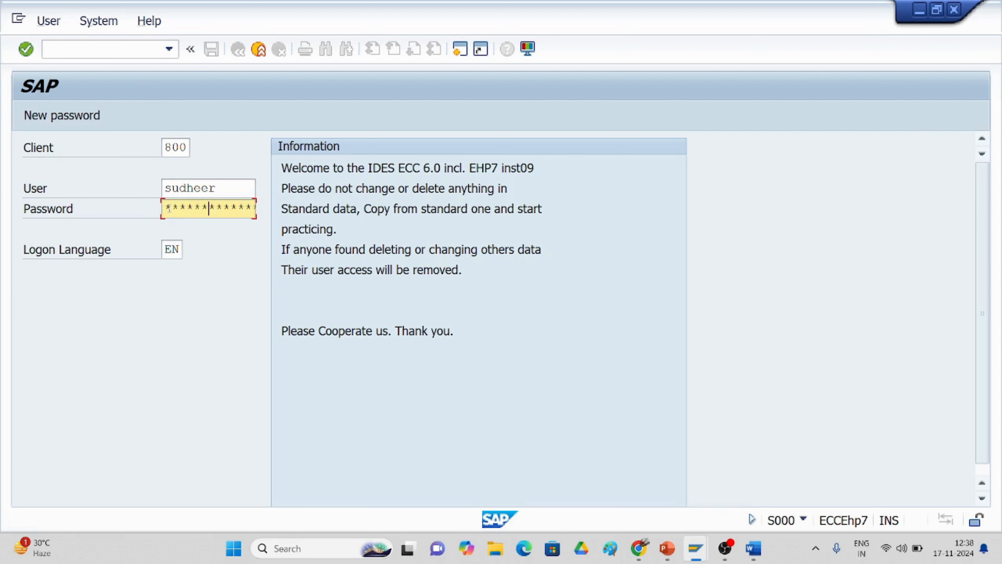
key(Return)
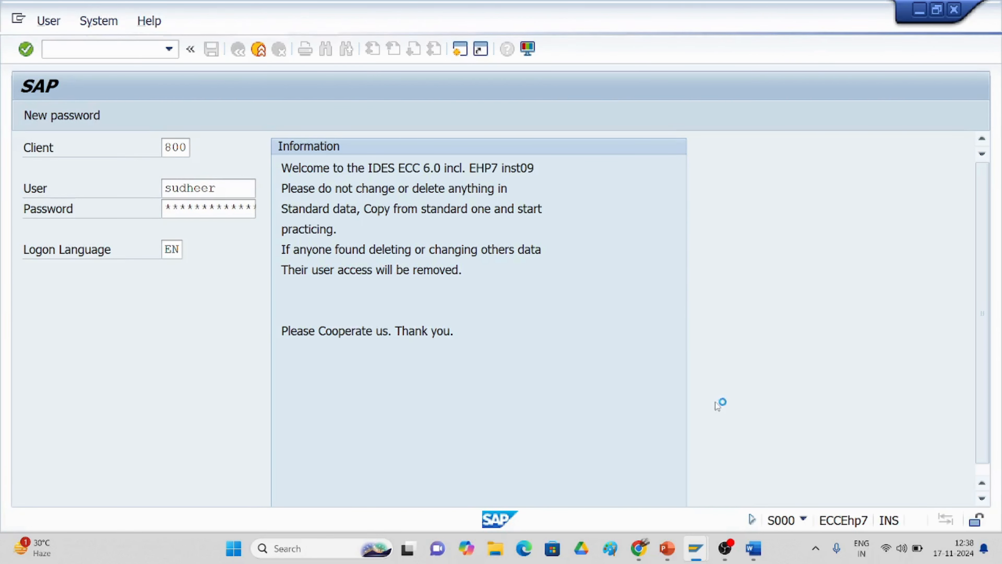
Step: Repeat the client 800 logon from the SAP Logon window with the saved user and password
mouse_move(758, 554)
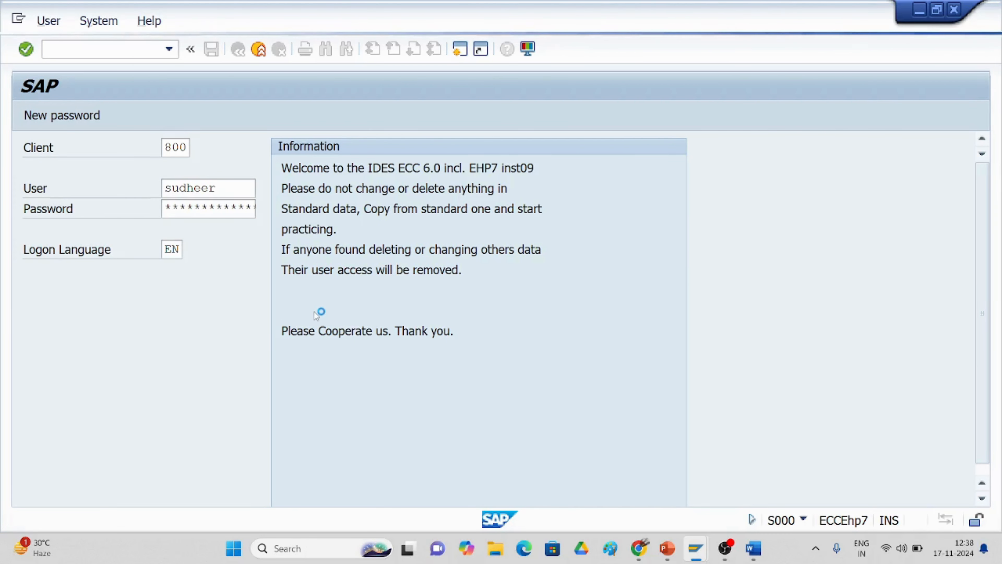
mouse_move(695, 548)
click(665, 506)
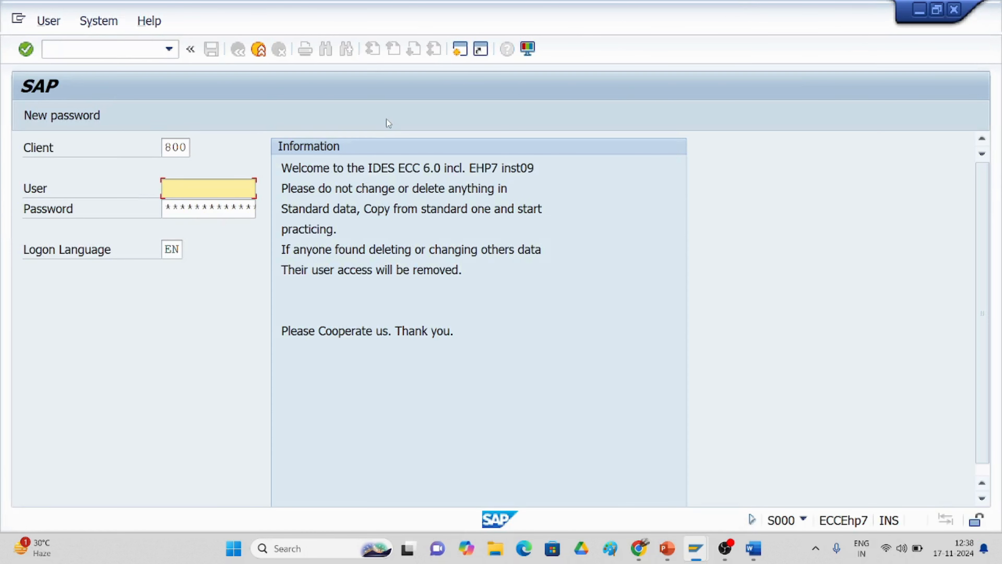
text(s)
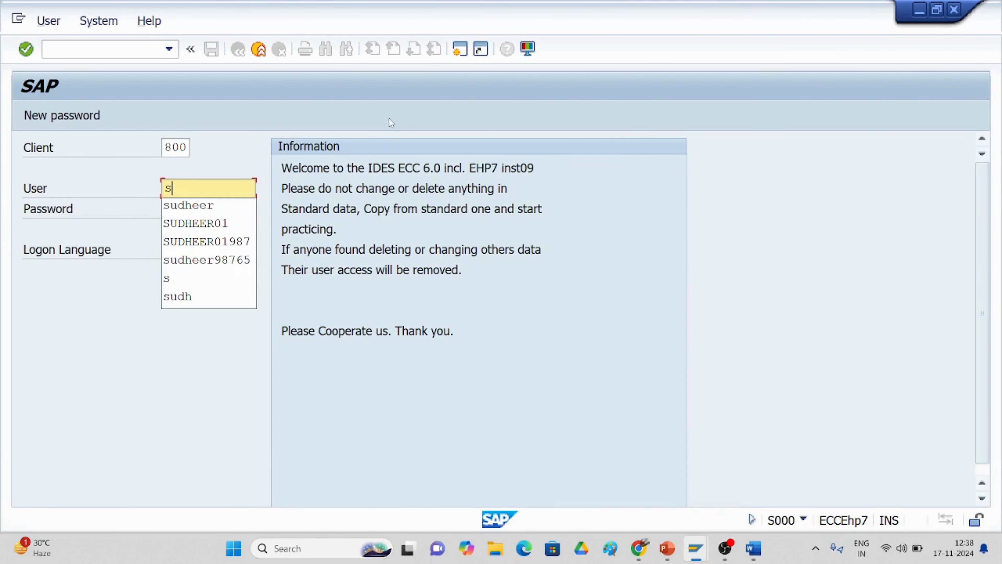
click(191, 205)
key(Tab)
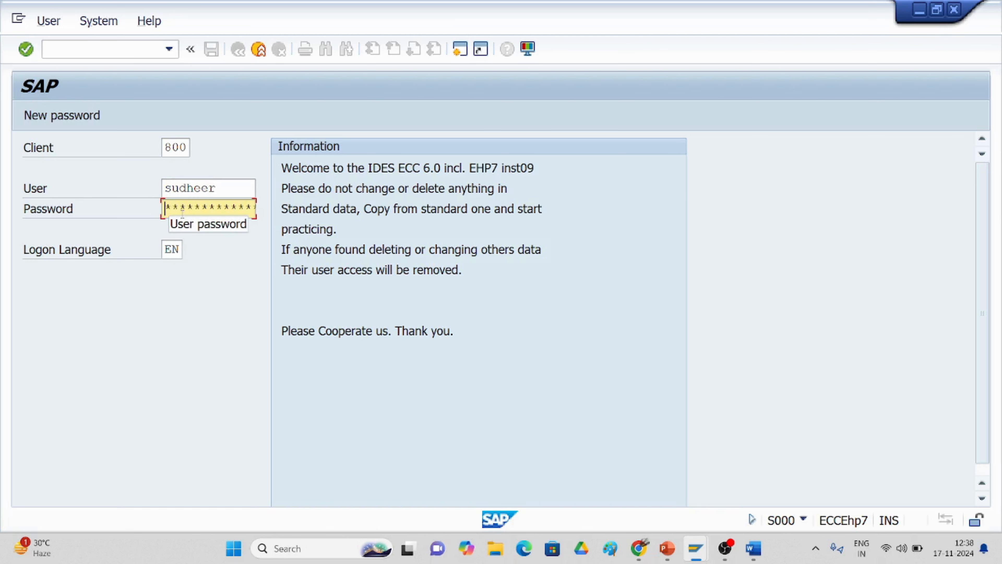
click(182, 211)
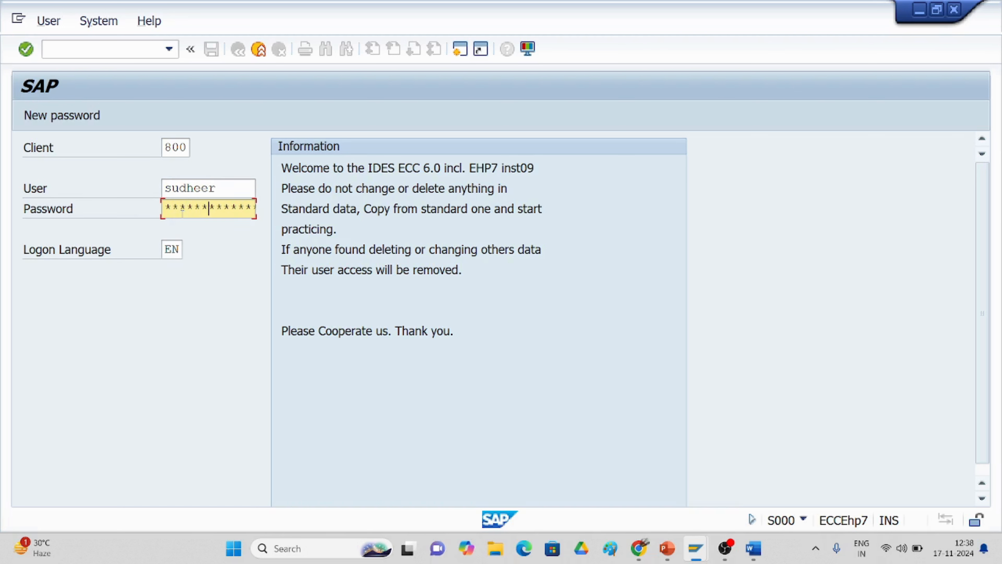
key(Return)
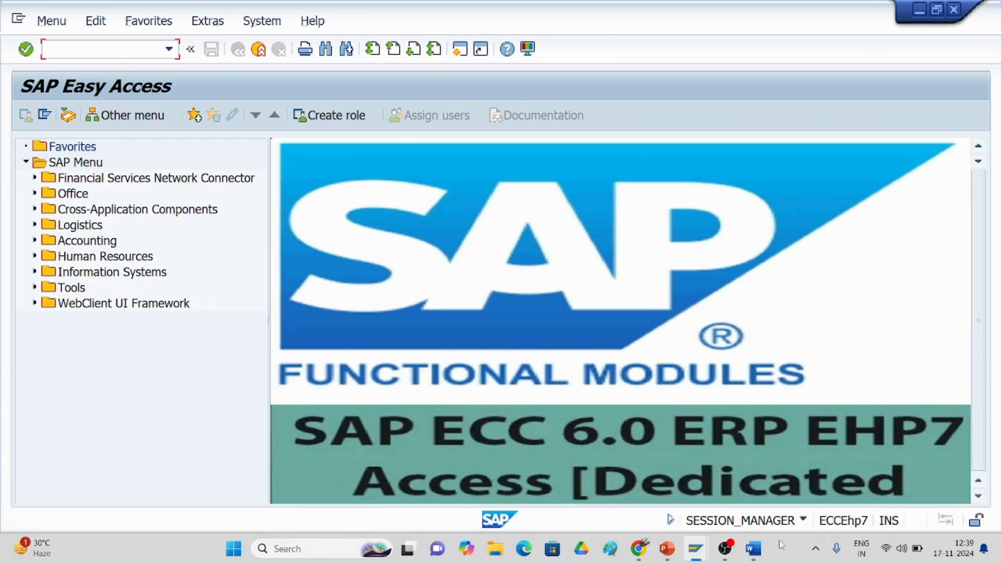
Step: Review the Account payable slide listing OBD3 through F-53, then return to SAP Easy Access
click(757, 552)
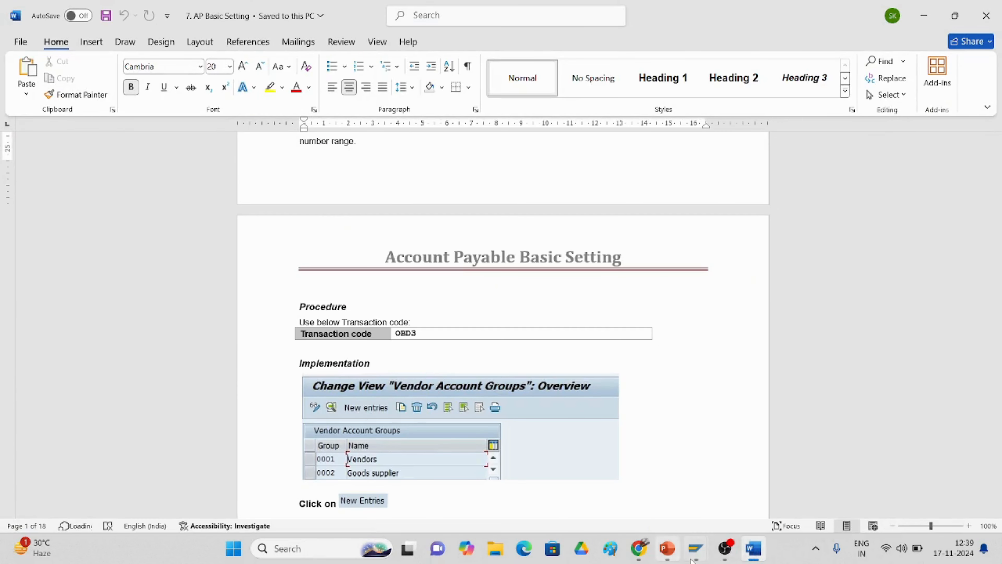
click(667, 548)
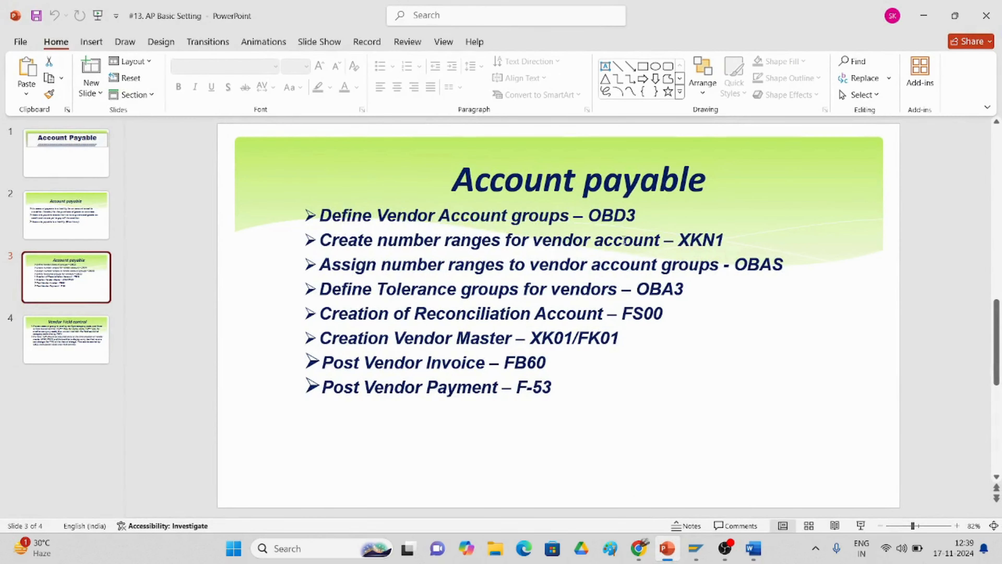
mouse_move(696, 548)
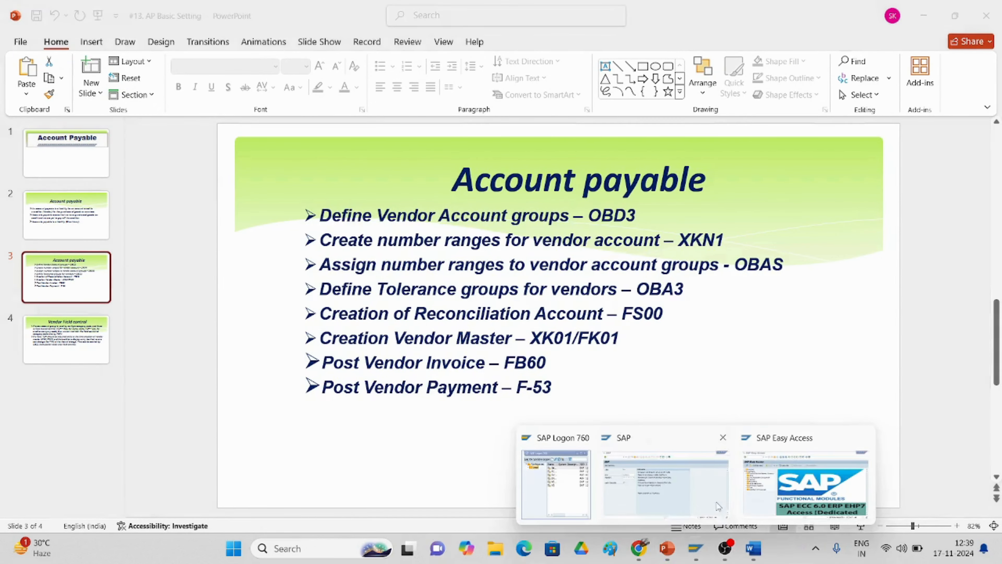
mouse_move(787, 492)
mouse_move(682, 439)
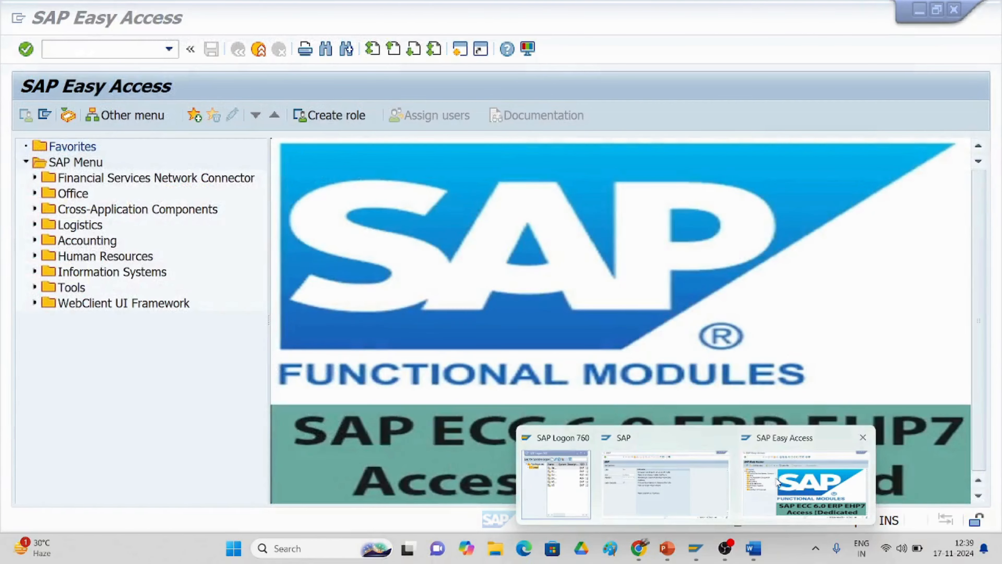
click(789, 486)
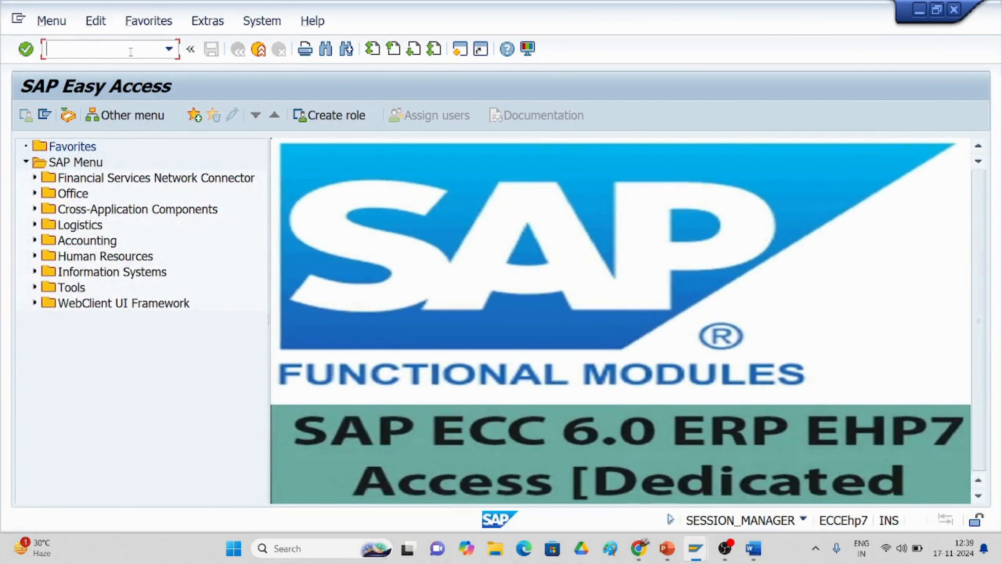
Step: Run /nOBD3 and start a new entry in Vendor Account Groups
text(/nobd3)
key(Return)
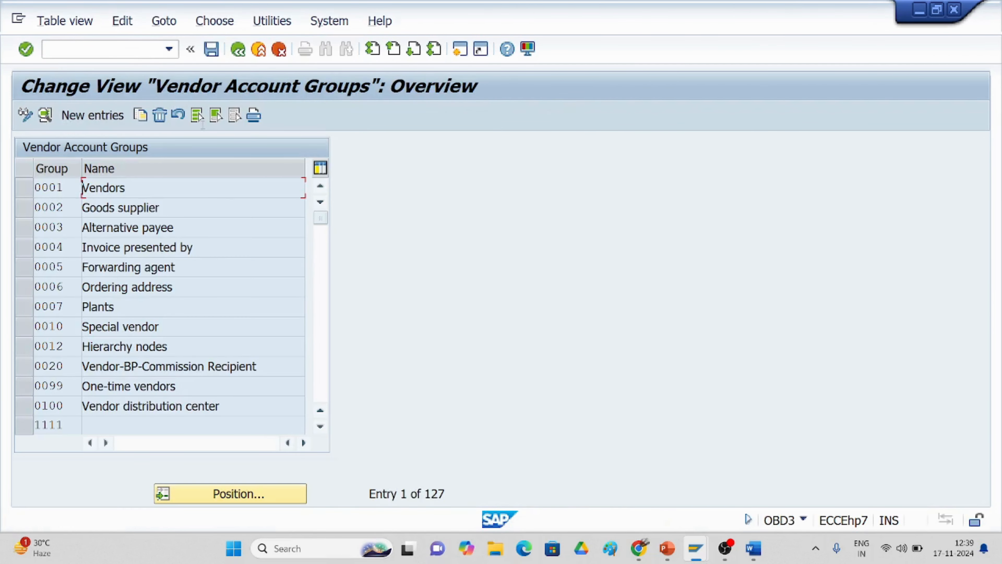
click(77, 116)
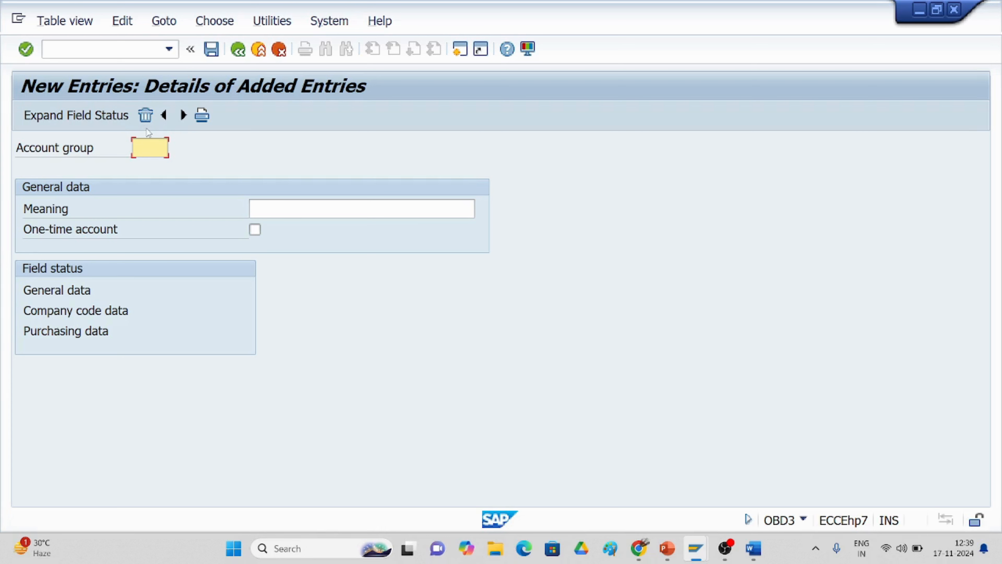
Step: Enter account group tc31 with meaning 'VENDOR ACCOUNT GROUP FOR TC30' and save it
text(t)
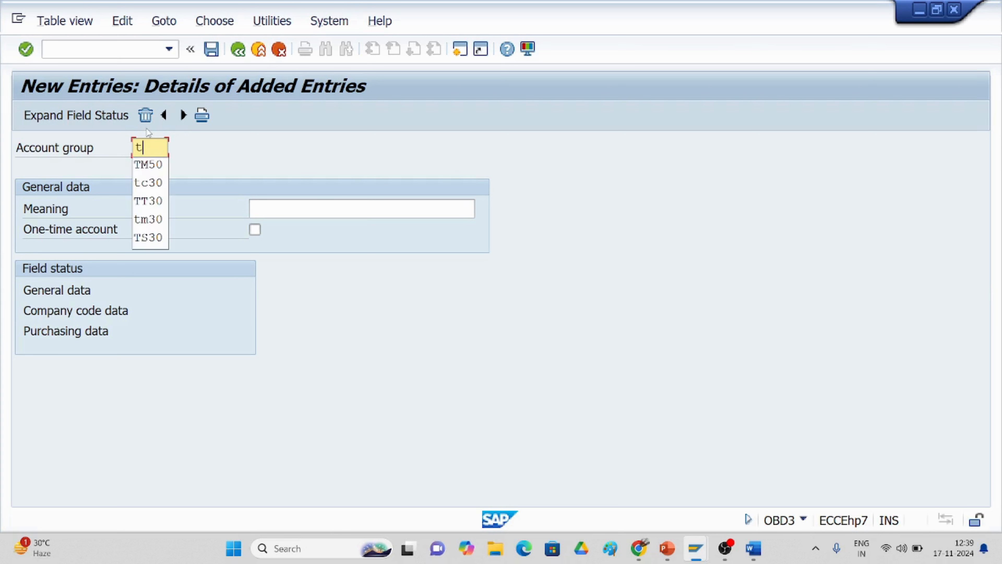
text(c31)
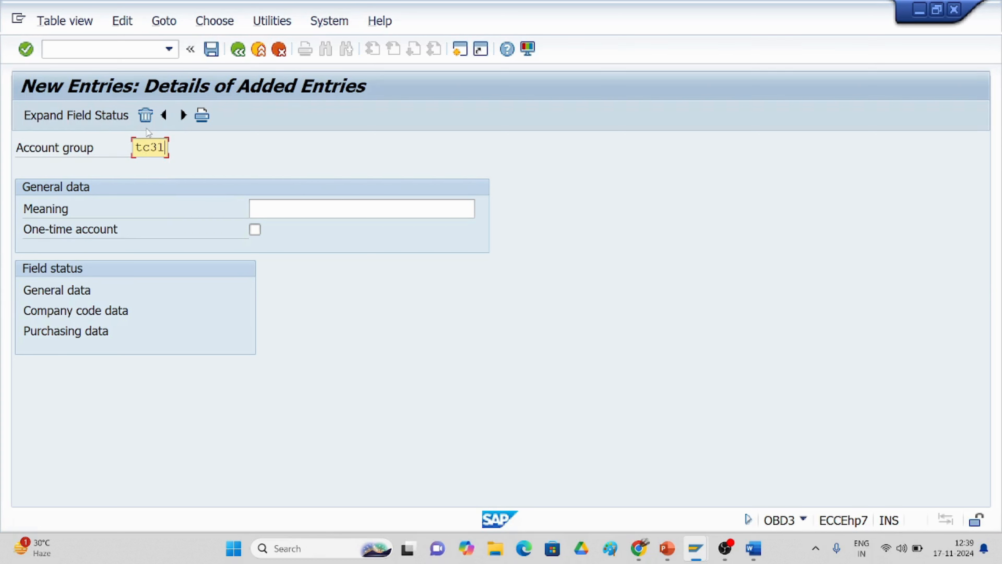
click(310, 207)
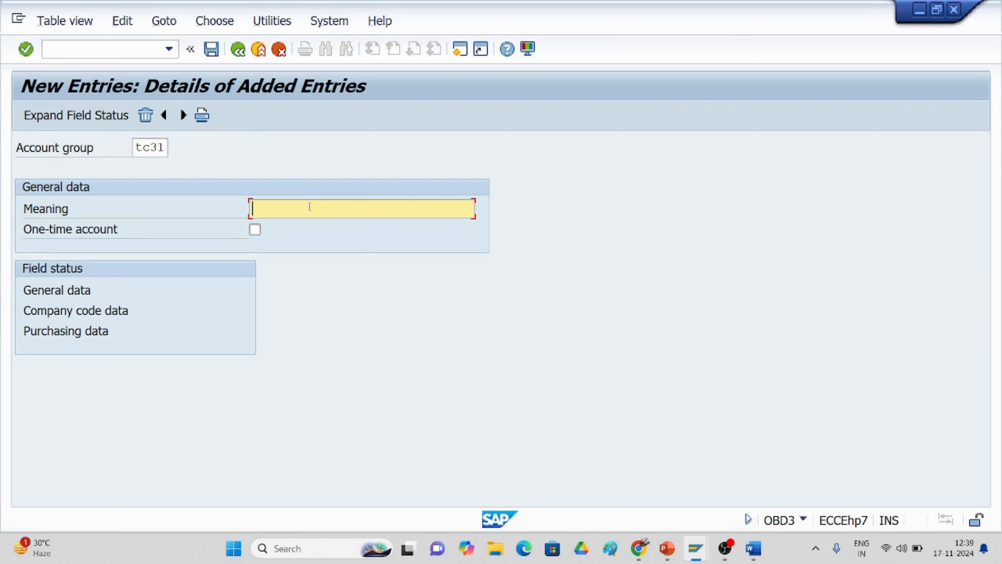
click(752, 550)
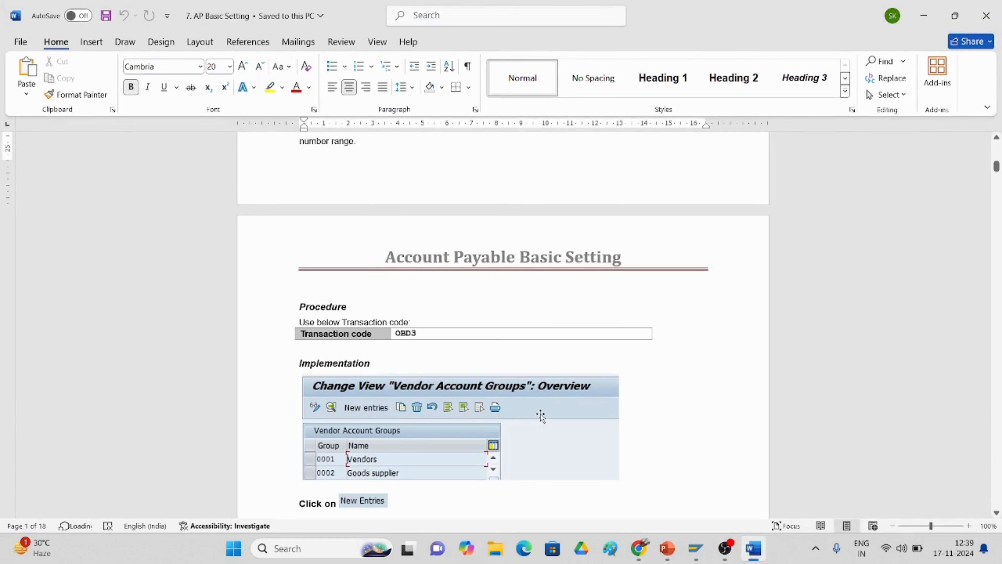
scroll(537, 413, down, 8)
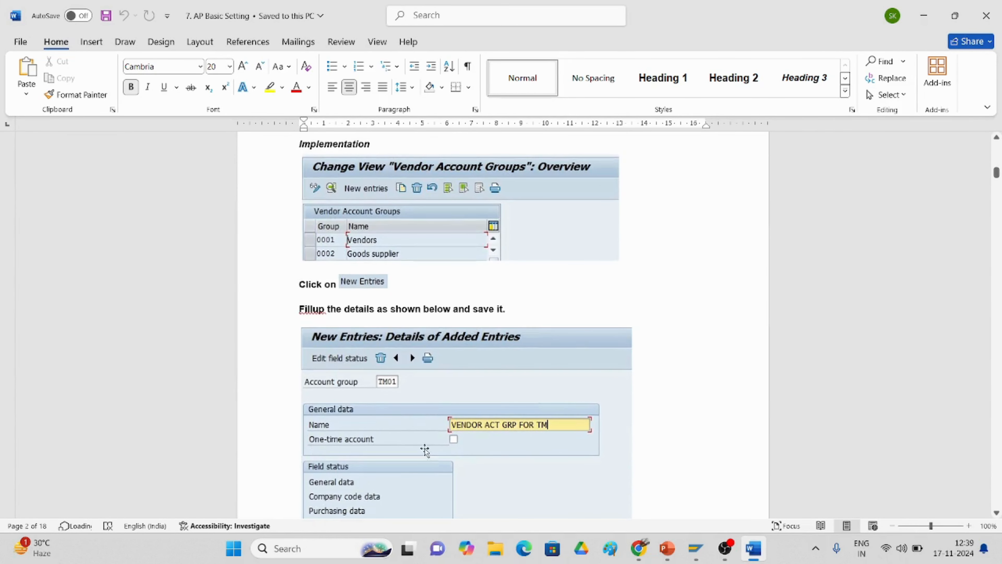
click(696, 548)
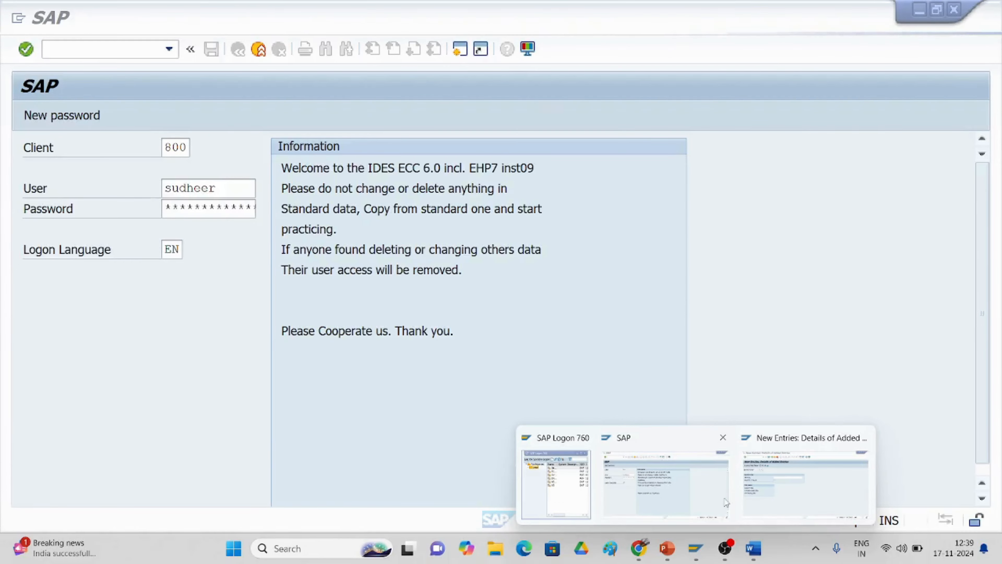
click(755, 496)
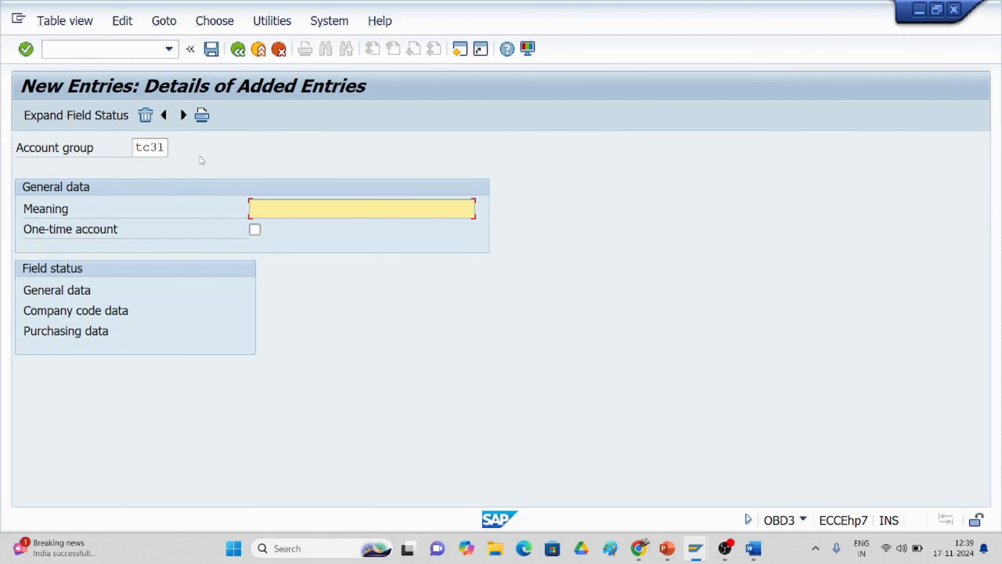
text(VE)
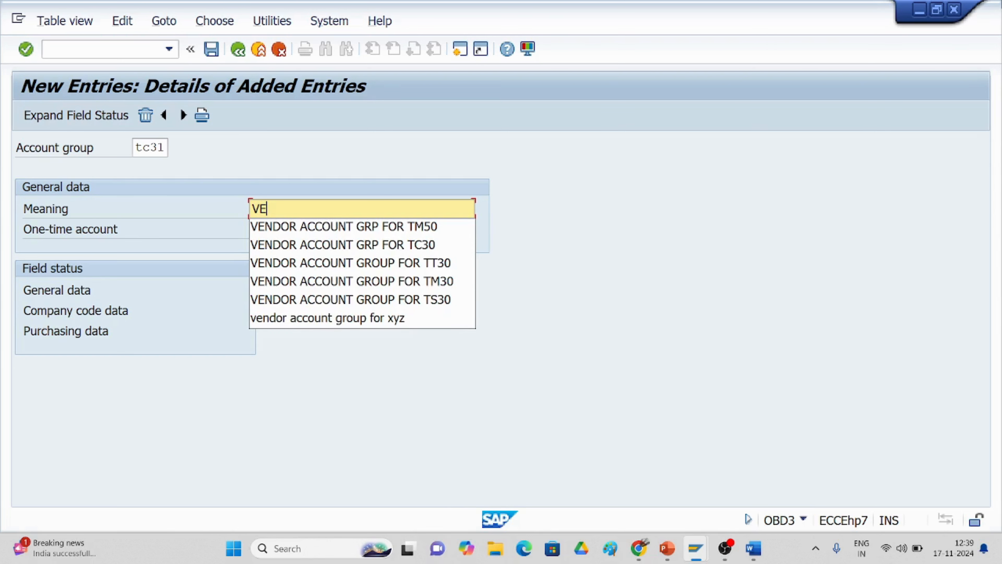
text(NDO)
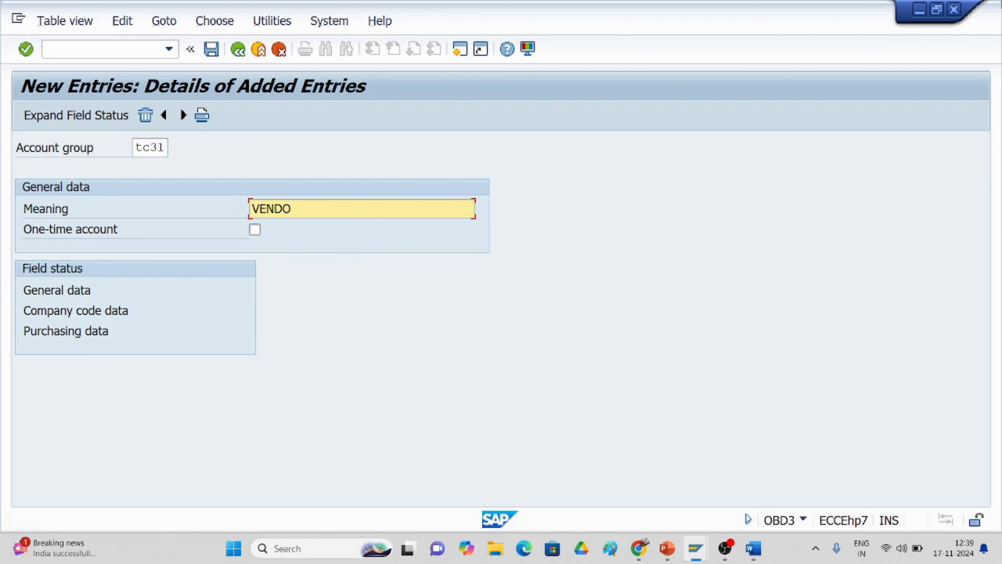
text(R ACCOUNT GROU)
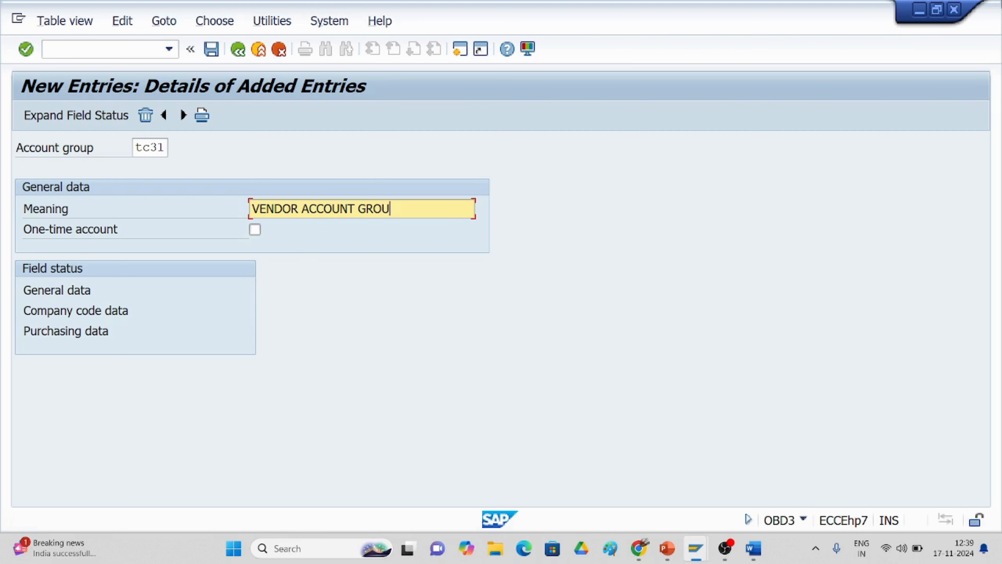
text(P FOR TC30)
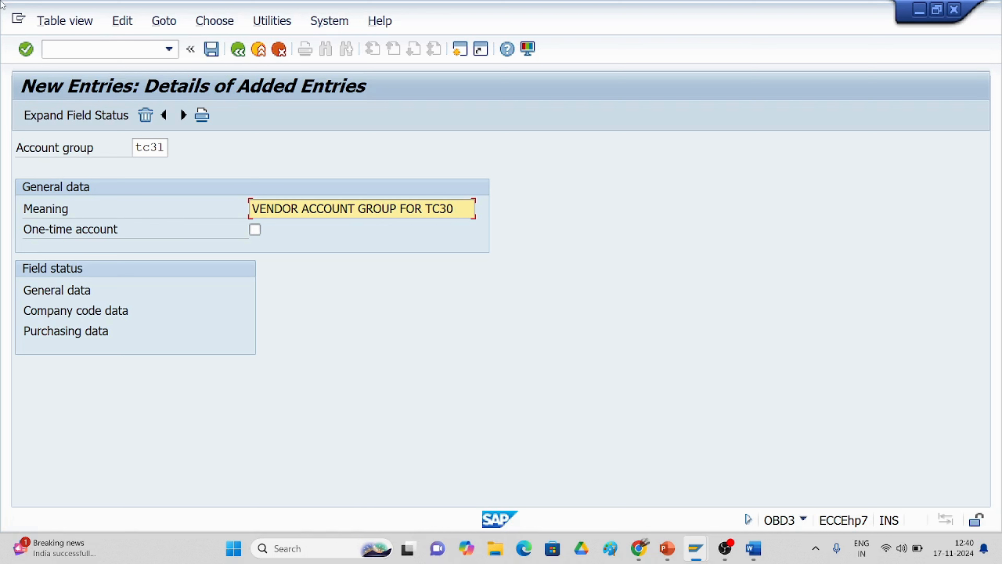
click(210, 50)
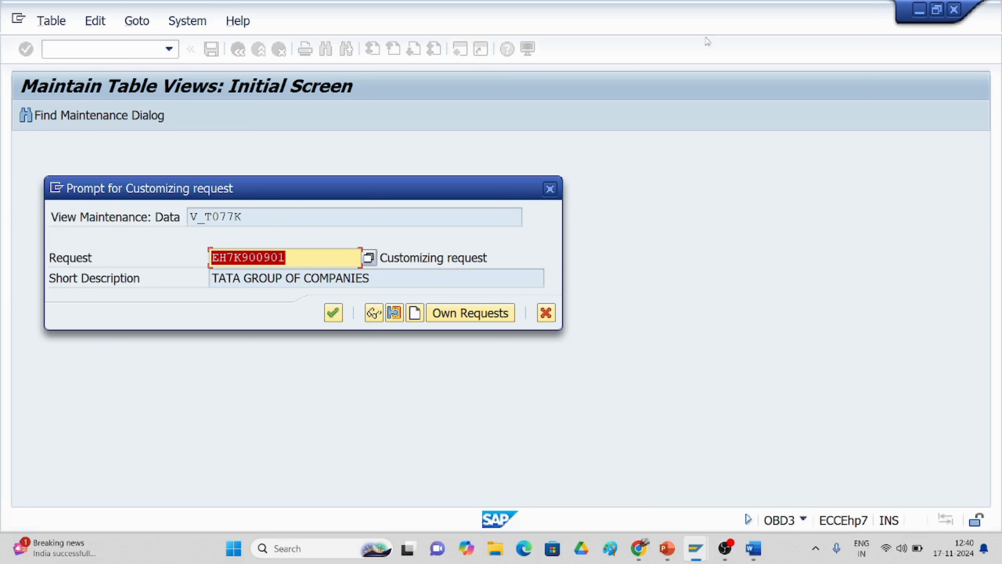
Step: Confirm the customizing request so TC31 is saved, then check the next section of the guide
click(332, 314)
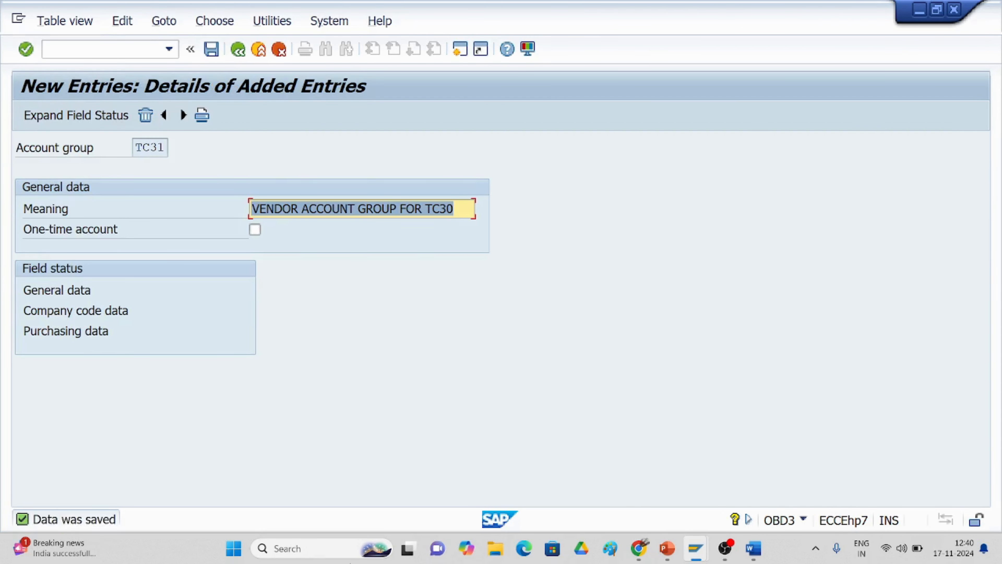
key(alt+Tab)
scroll(481, 419, down, 3)
scroll(481, 419, down, 4)
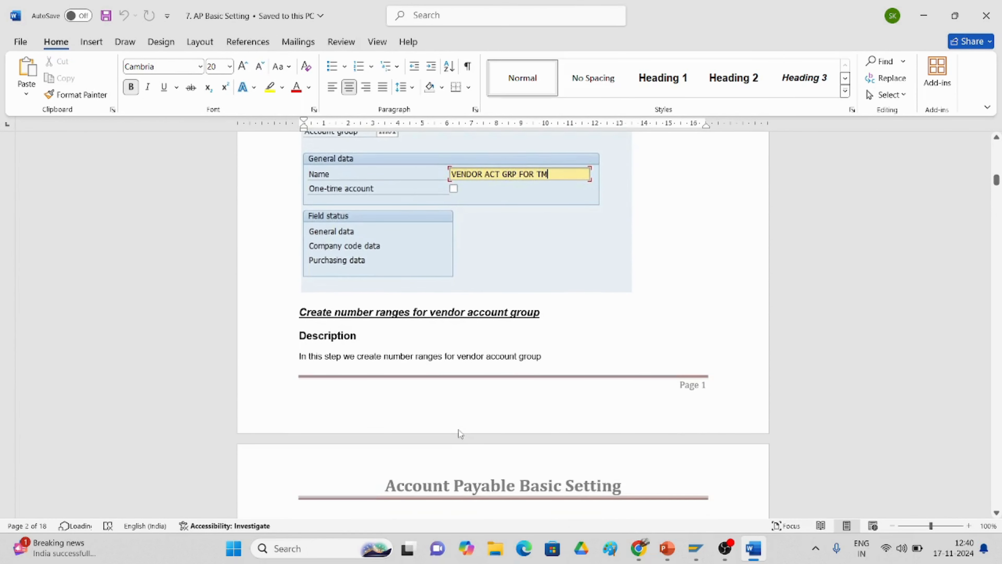
scroll(459, 427, down, 5)
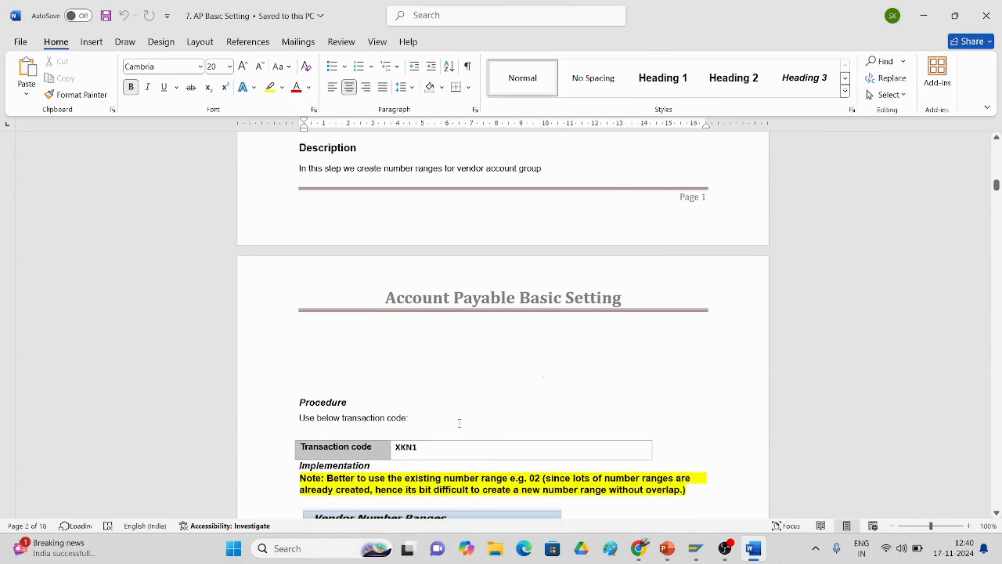
key(alt+Tab)
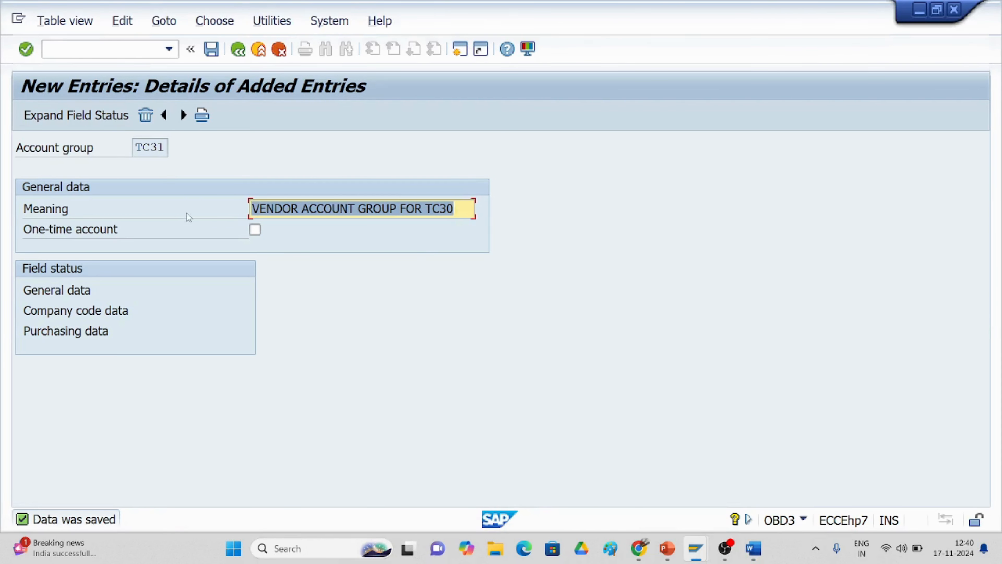
key(alt+Tab)
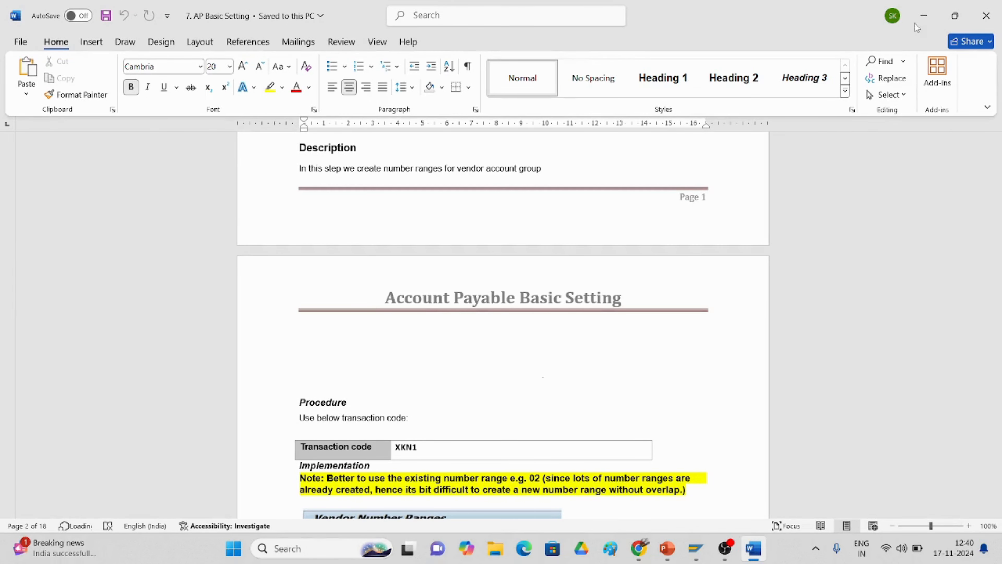
click(696, 549)
click(751, 503)
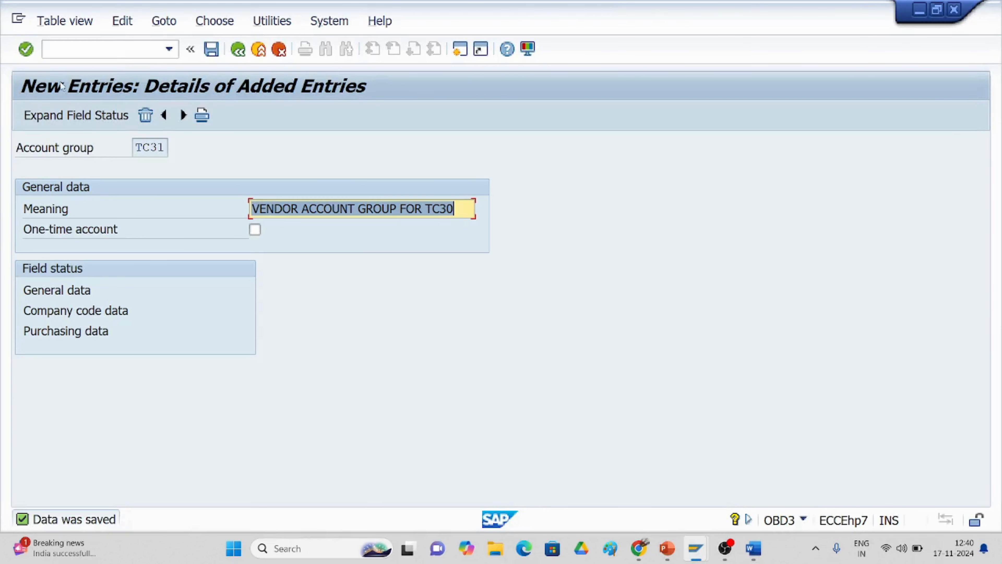
Step: Run transaction /NXKN1 to reach Range Maintenance: Vendor
click(107, 51)
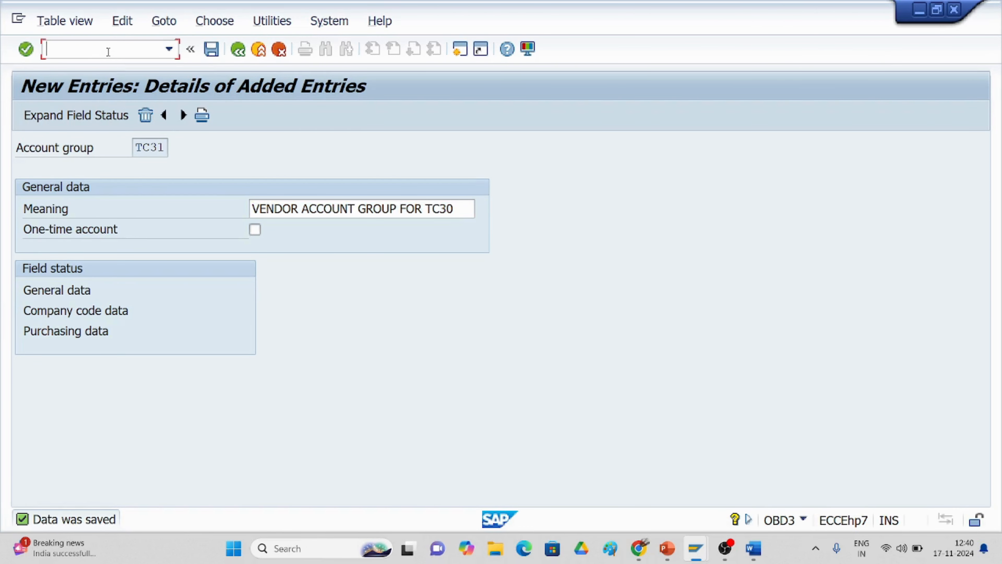
text(/NXKN1)
key(alt+Tab)
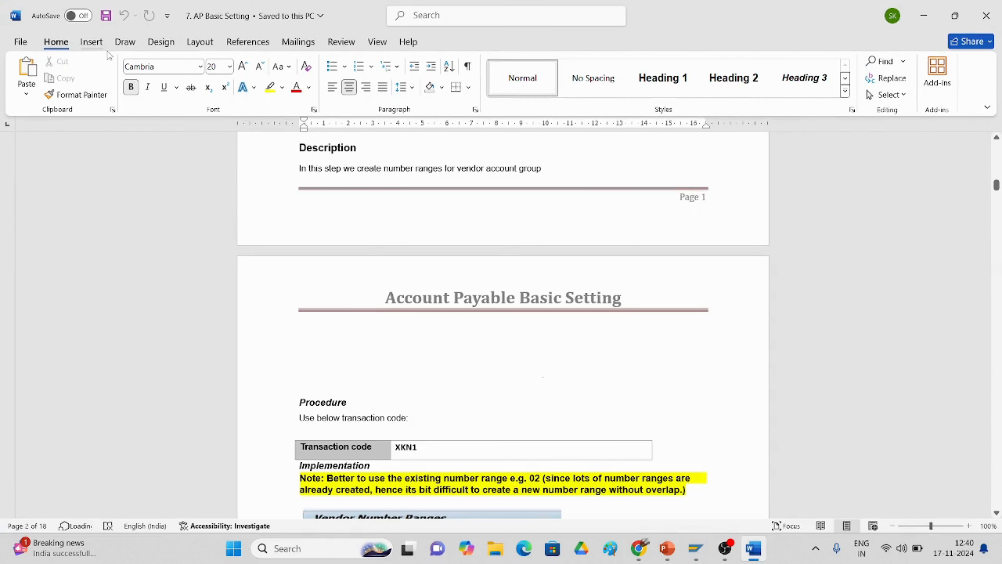
key(alt+Tab)
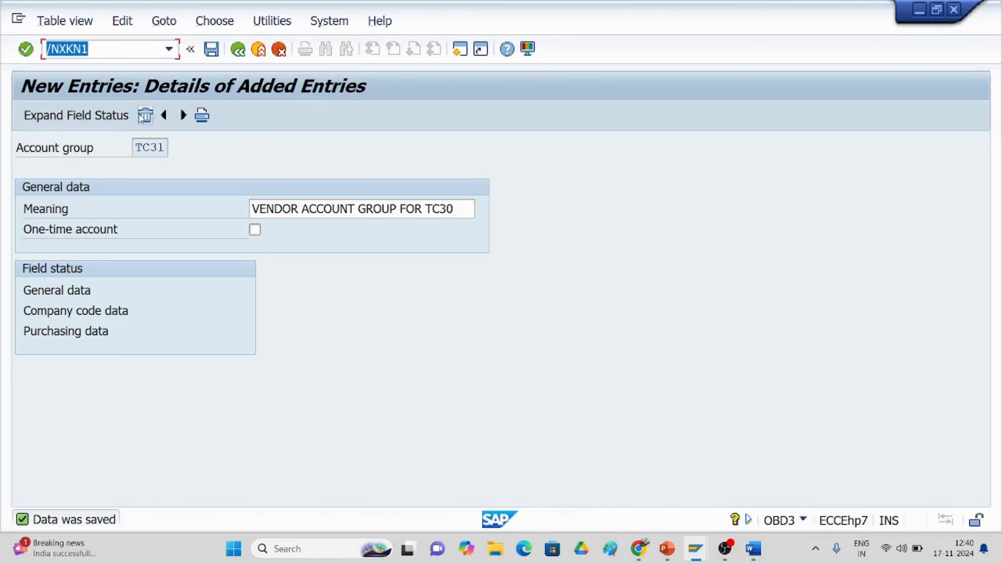
click(115, 52)
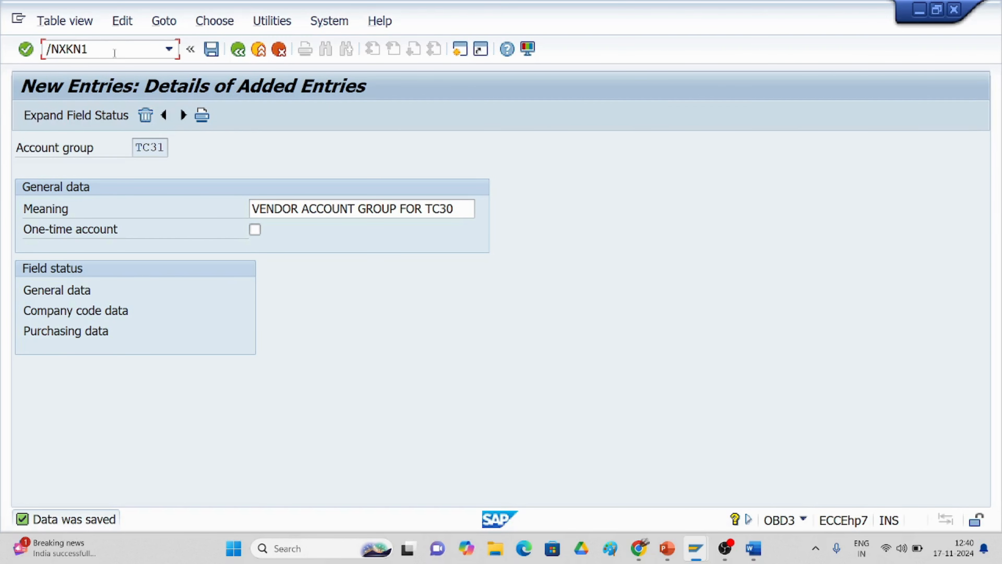
key(Return)
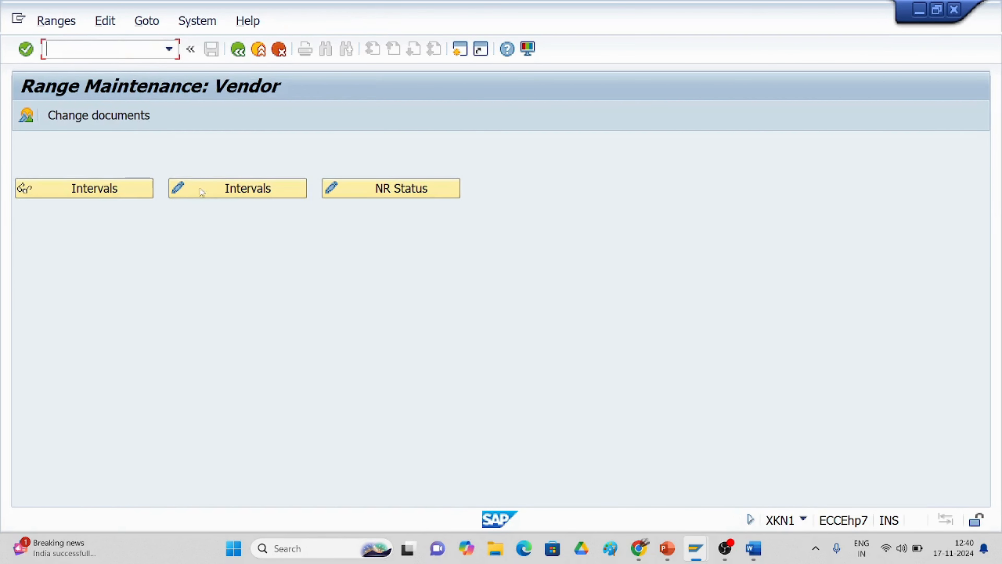
Step: Open the vendor number range intervals 01 through A6 in change mode
click(101, 193)
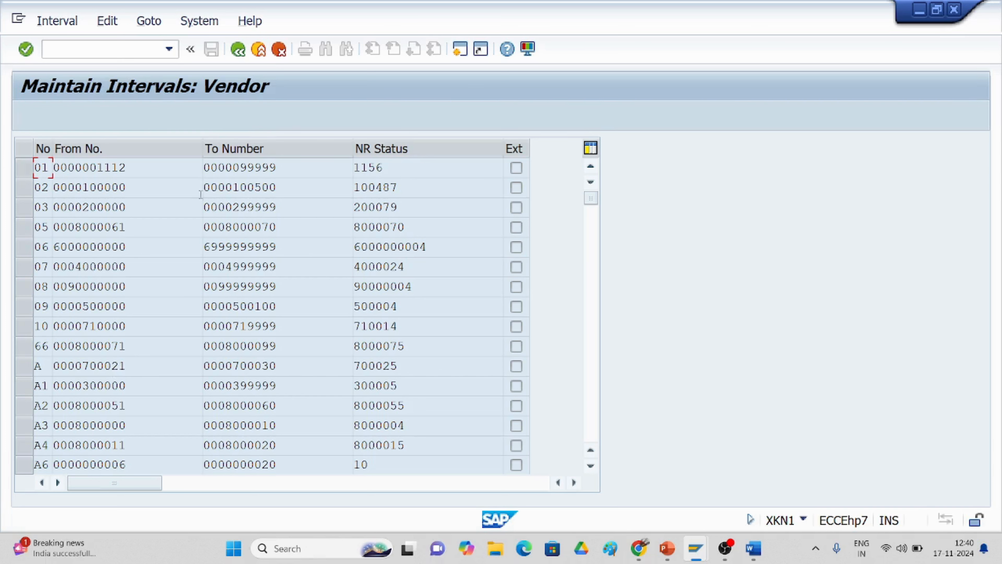
click(237, 55)
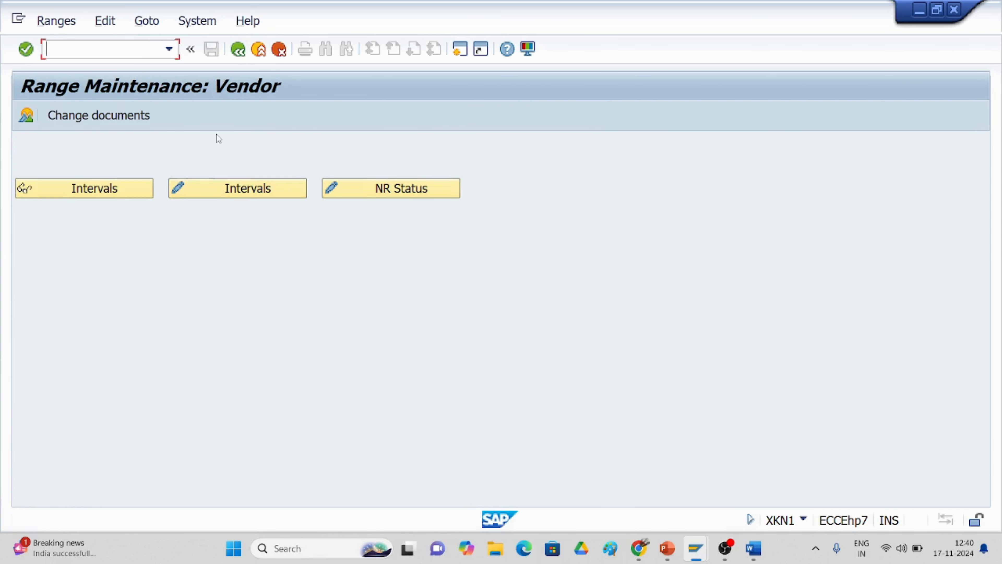
click(216, 191)
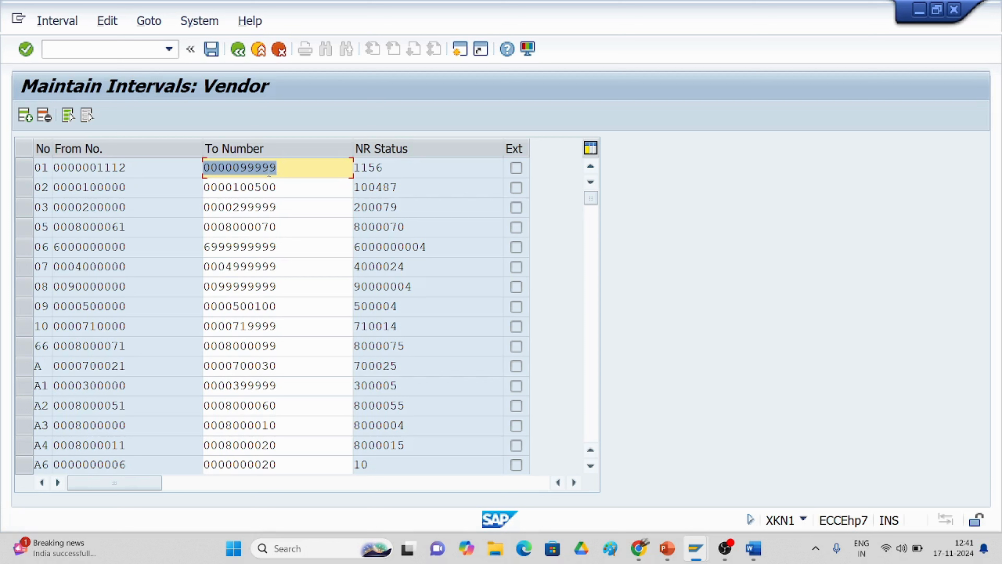
click(297, 168)
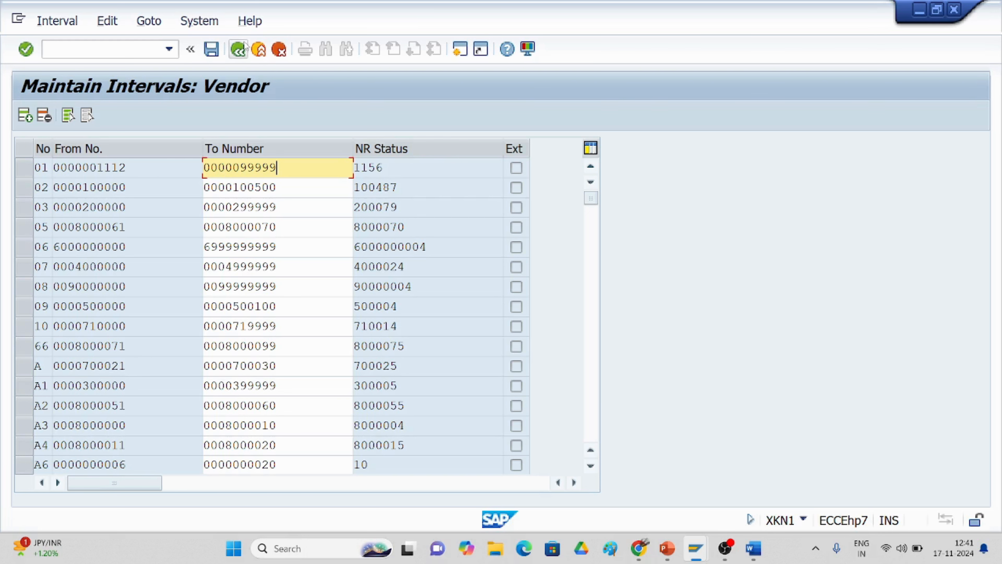
Step: Leave the vendor interval table unchanged and read the guide's OBAS number-range assignment step
click(237, 53)
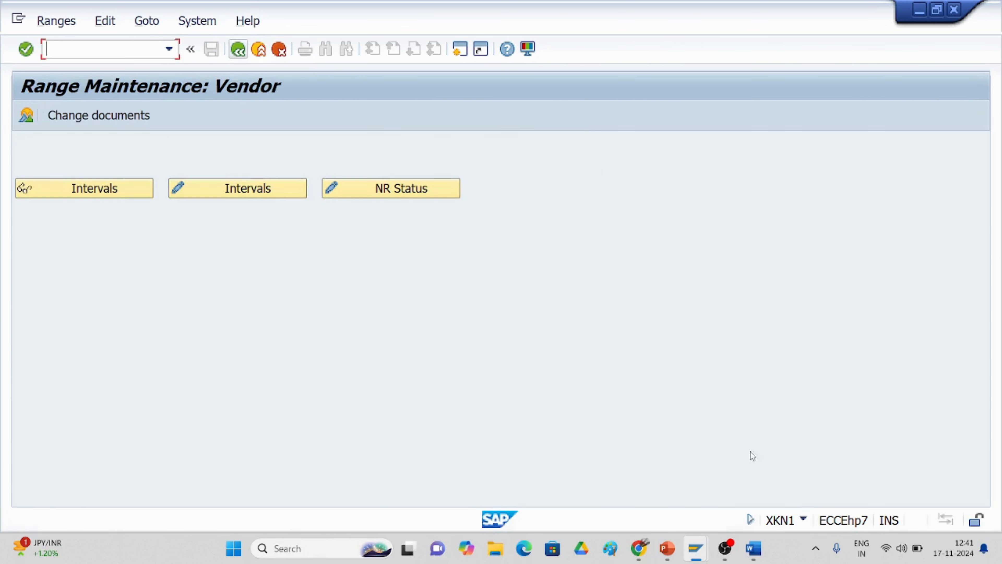
click(753, 548)
scroll(622, 412, down, 10)
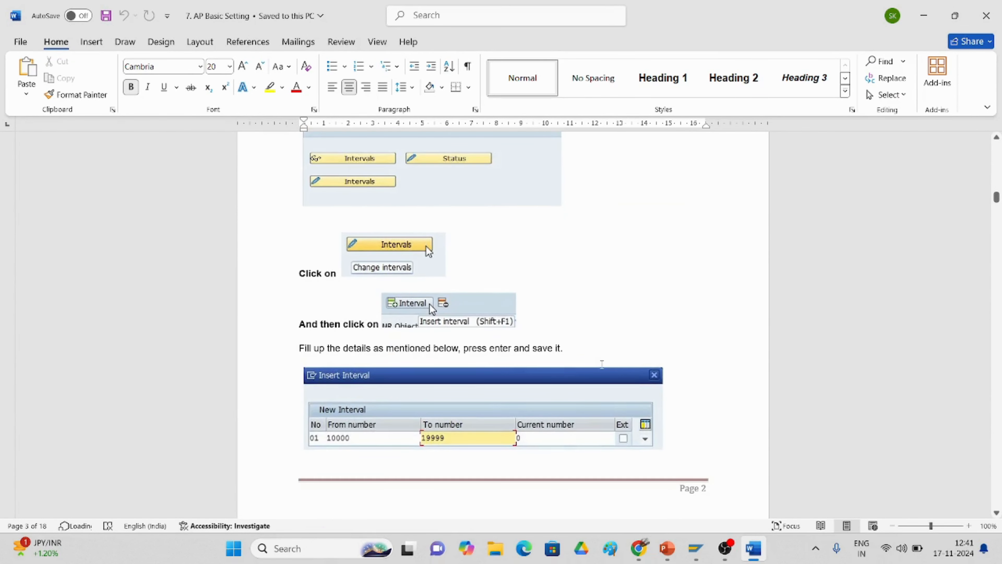
scroll(602, 364, down, 8)
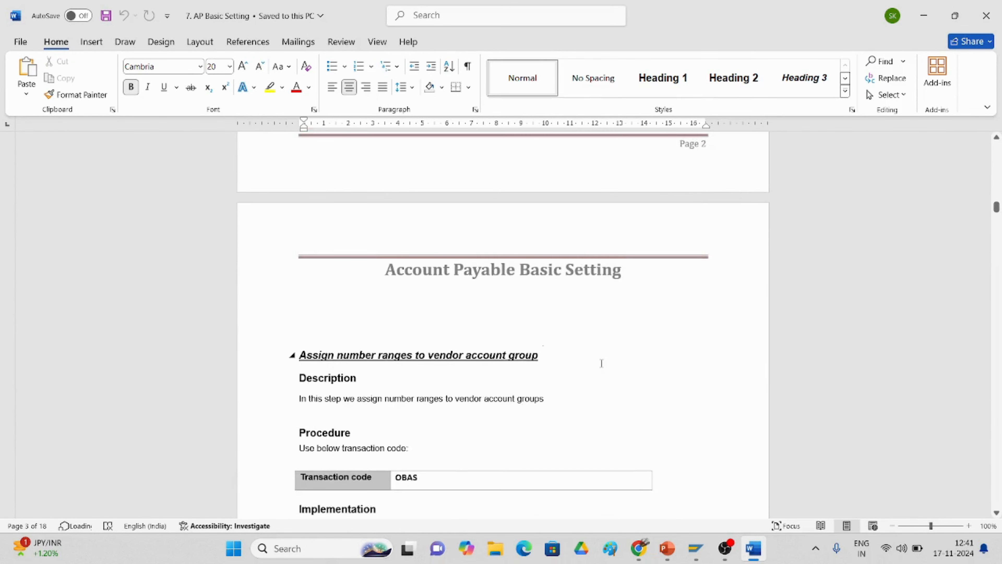
scroll(601, 363, down, 3)
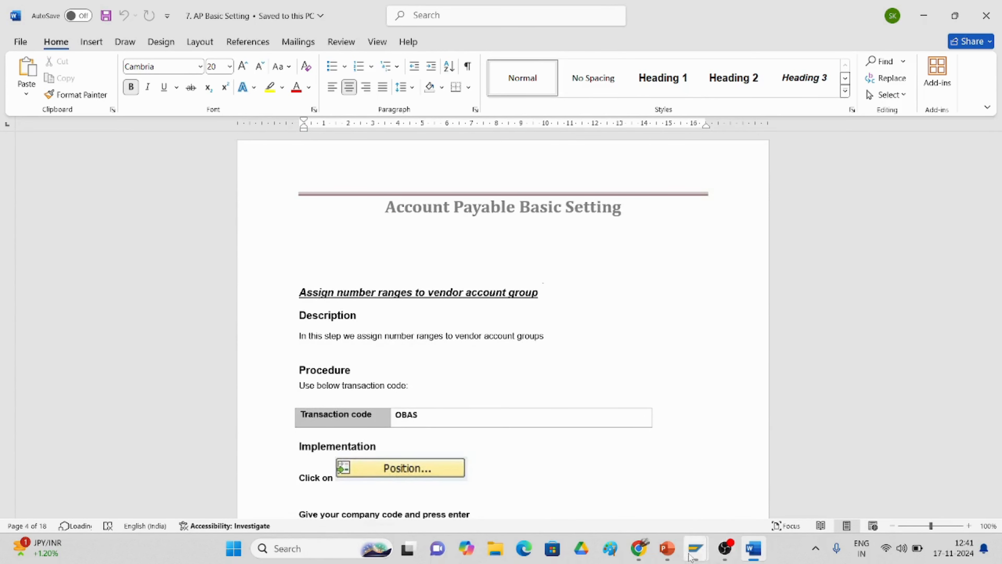
Step: Back in SAP, enter /NOBAS as the next transaction code
mouse_move(694, 553)
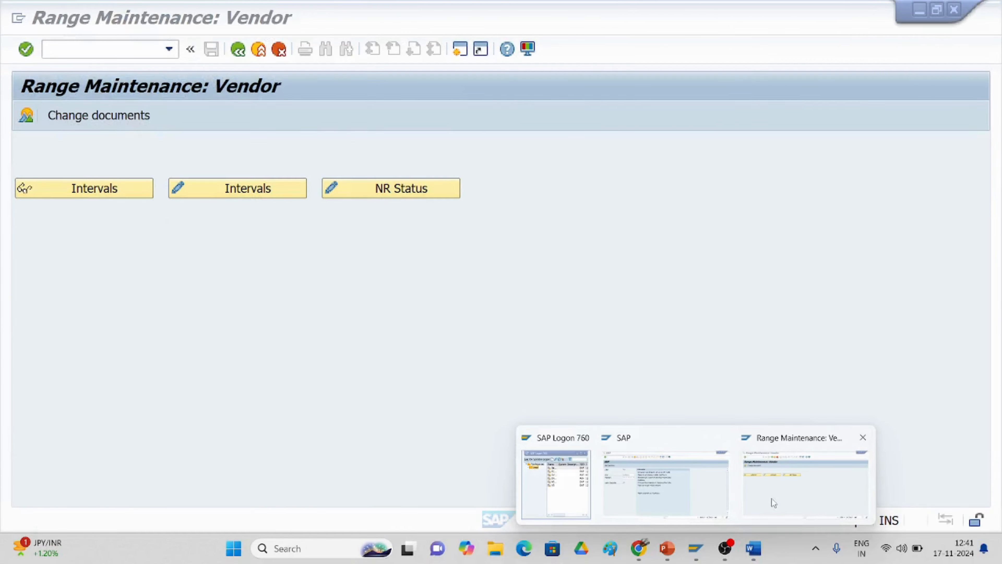
click(772, 498)
click(87, 53)
text(/NOBAS)
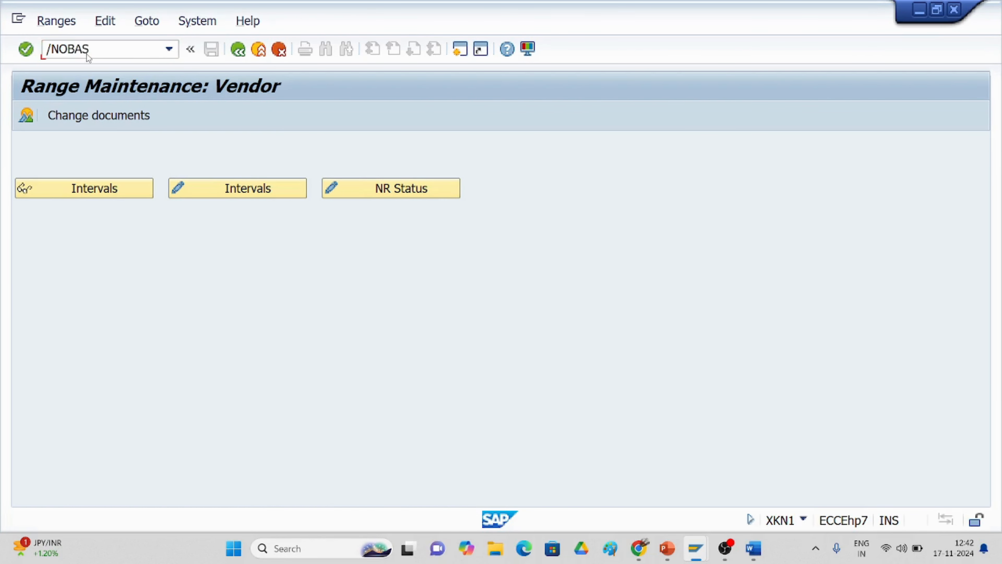
Step: Run OBAS and locate vendor account group TC31 in the assignment table
key(Return)
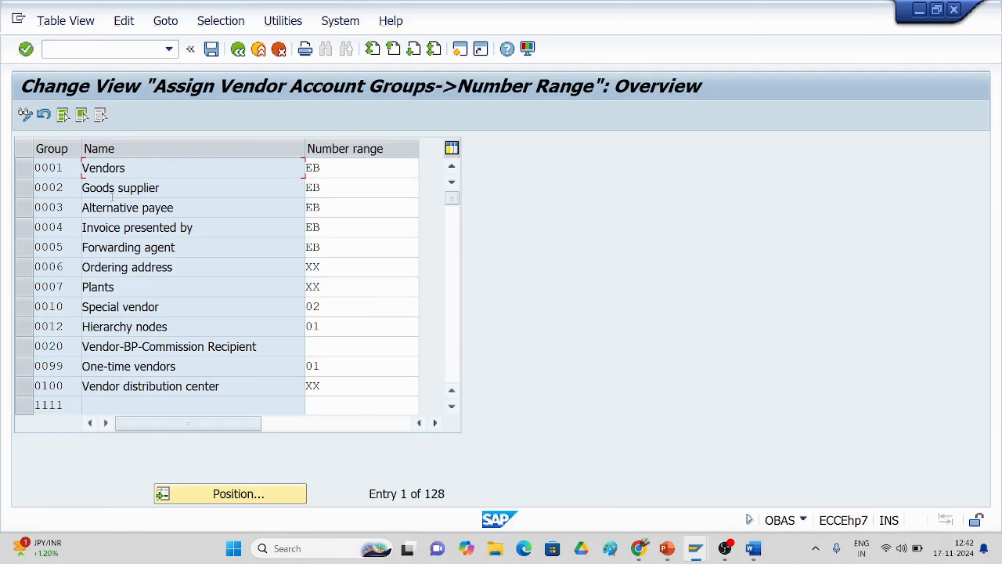
click(202, 498)
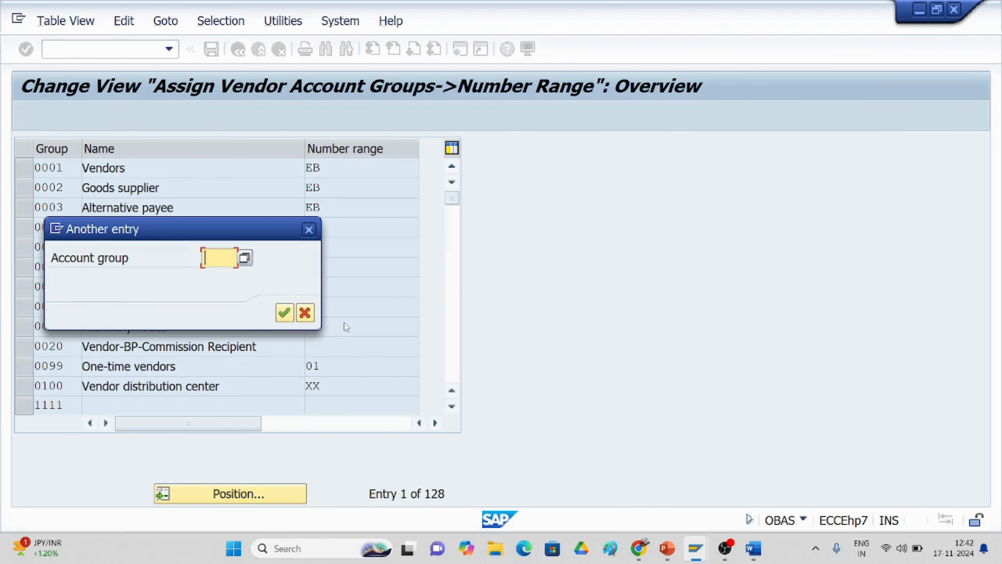
text(TC31)
click(285, 312)
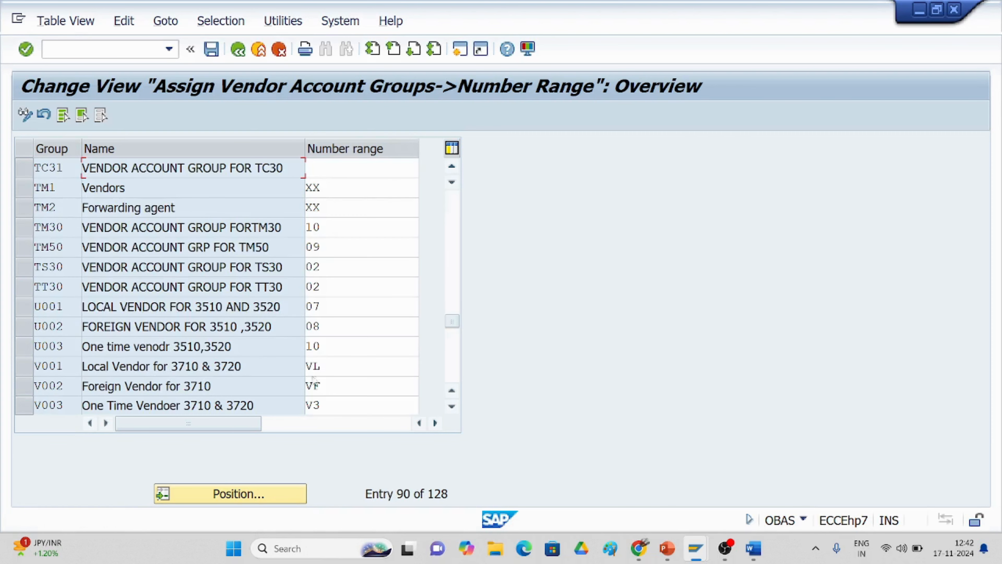
Step: Give TC31 number range 01 and save it under a customizing request
click(317, 165)
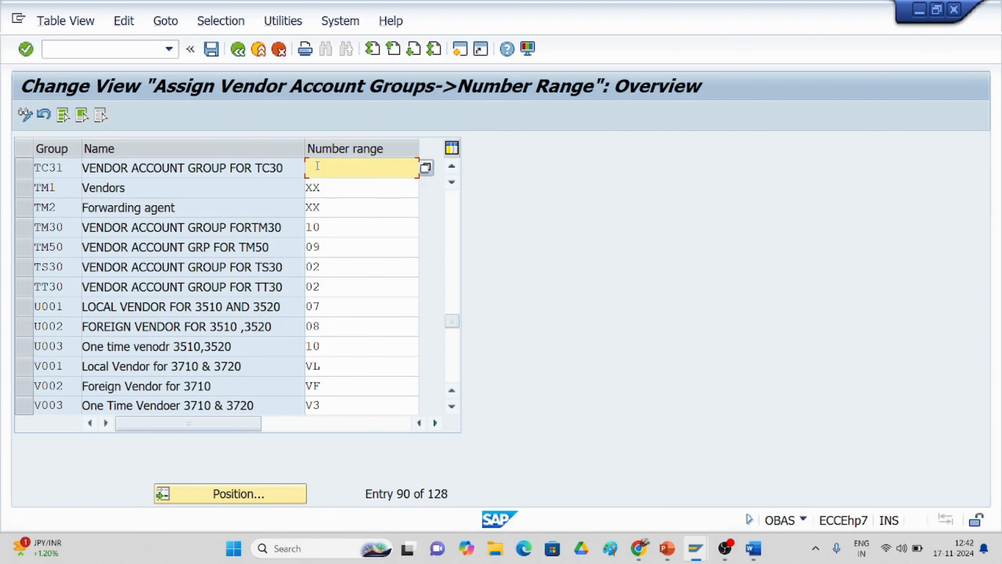
text(01)
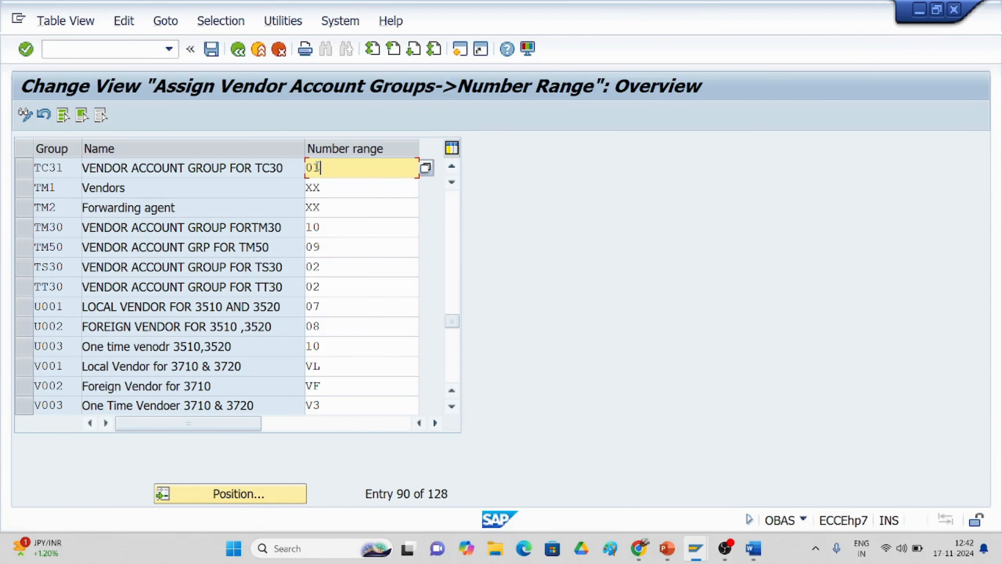
click(211, 49)
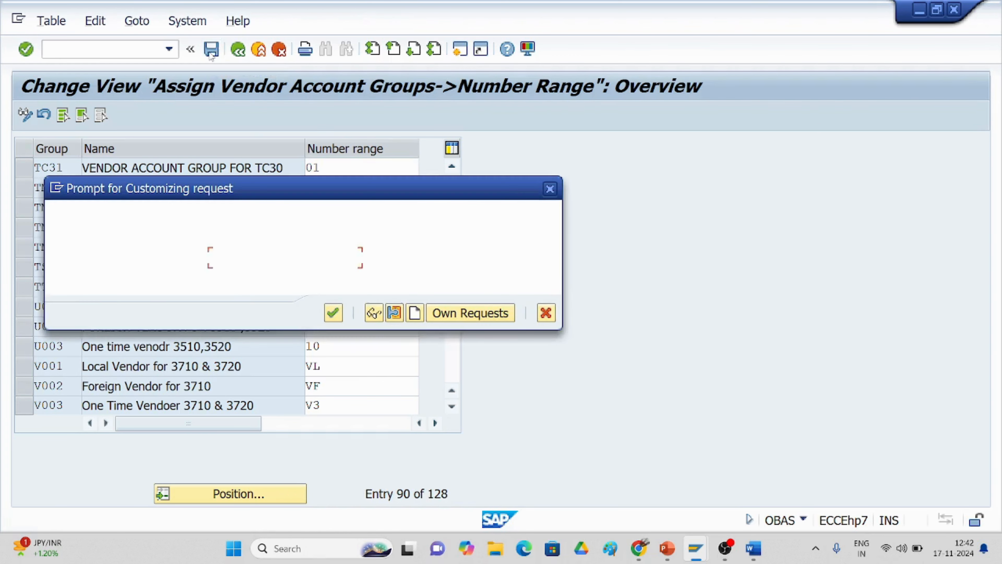
click(333, 314)
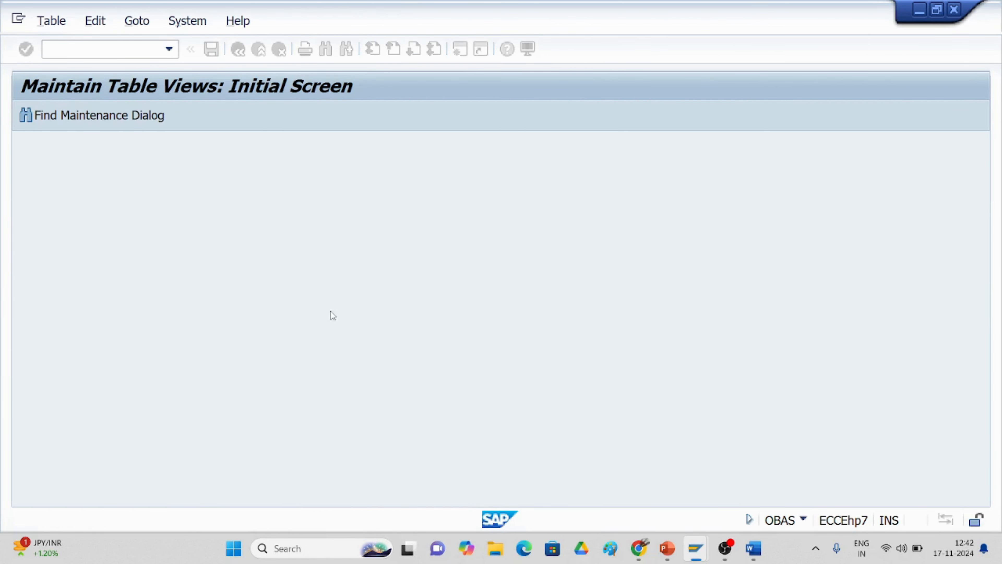
click(754, 548)
Step: Scroll the Word guide to 'Define Tolerance groups for vendor'
scroll(608, 348, down, 15)
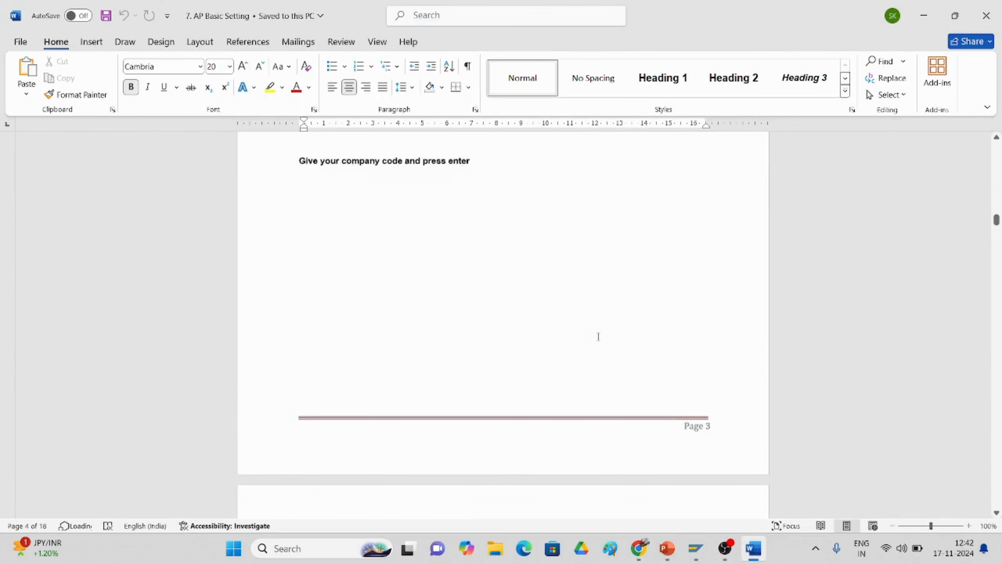
scroll(597, 334, down, 6)
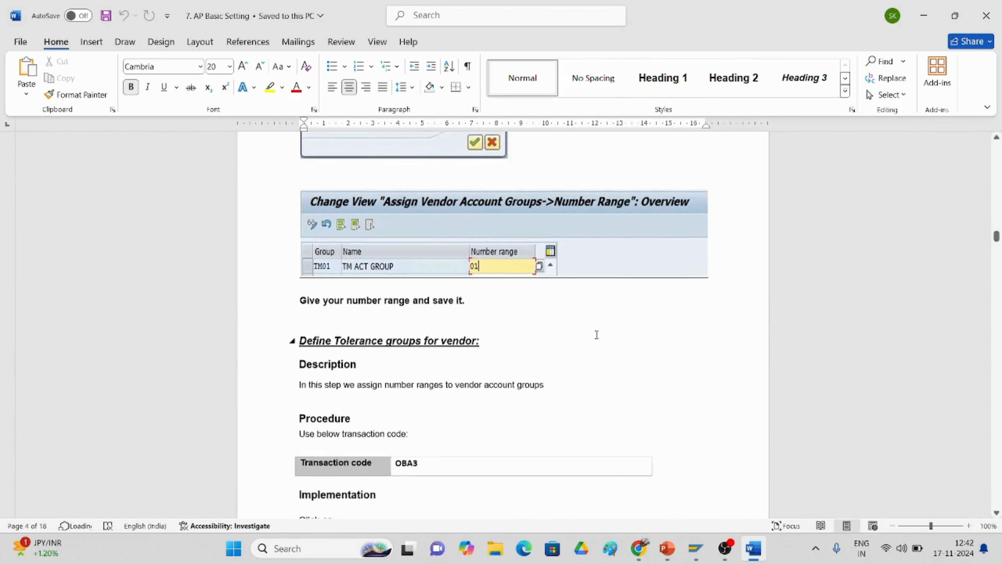
scroll(596, 334, down, 2)
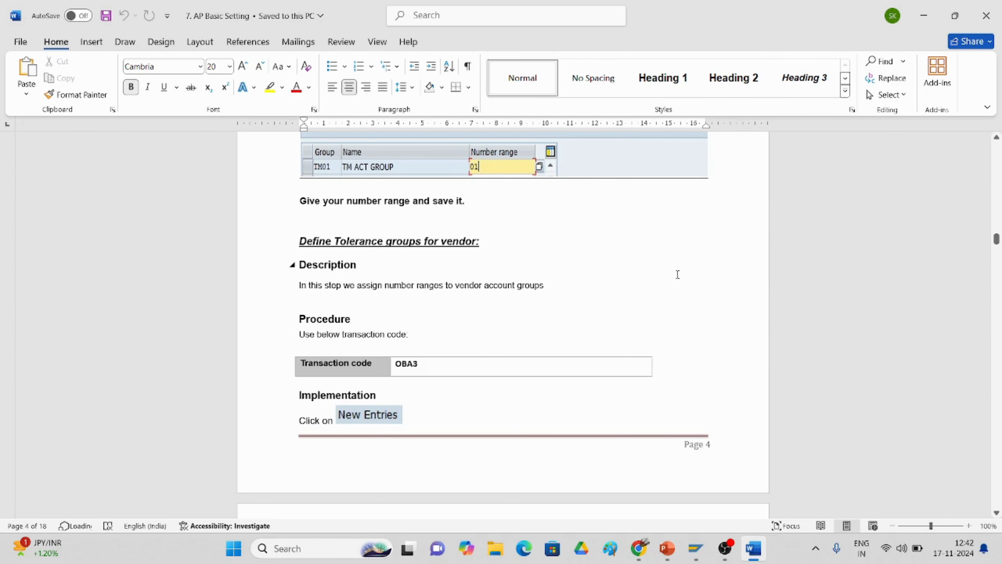
scroll(533, 338, down, 4)
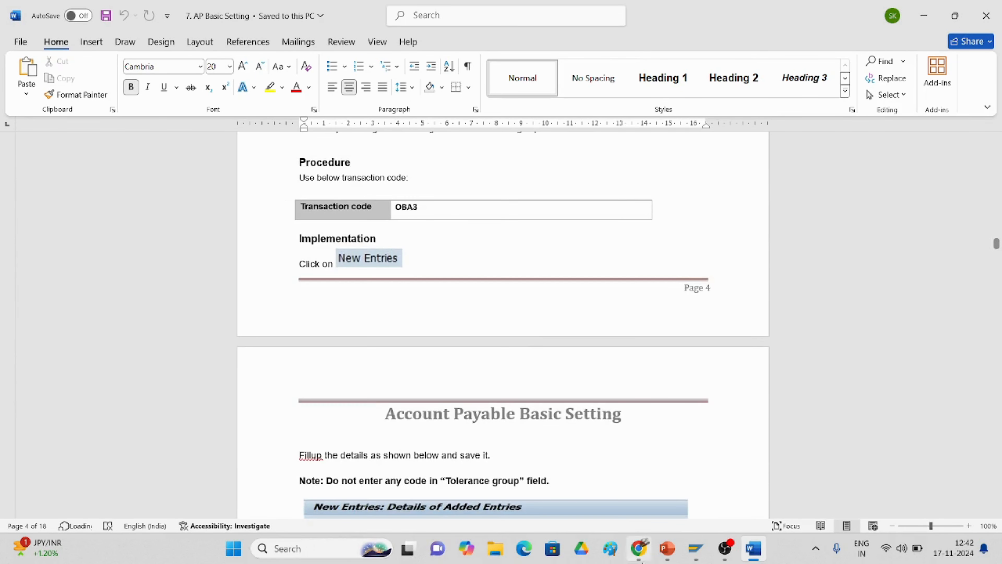
Step: Open the Customer/Vendor Tolerances overview with transaction OBA3
mouse_move(699, 549)
click(761, 498)
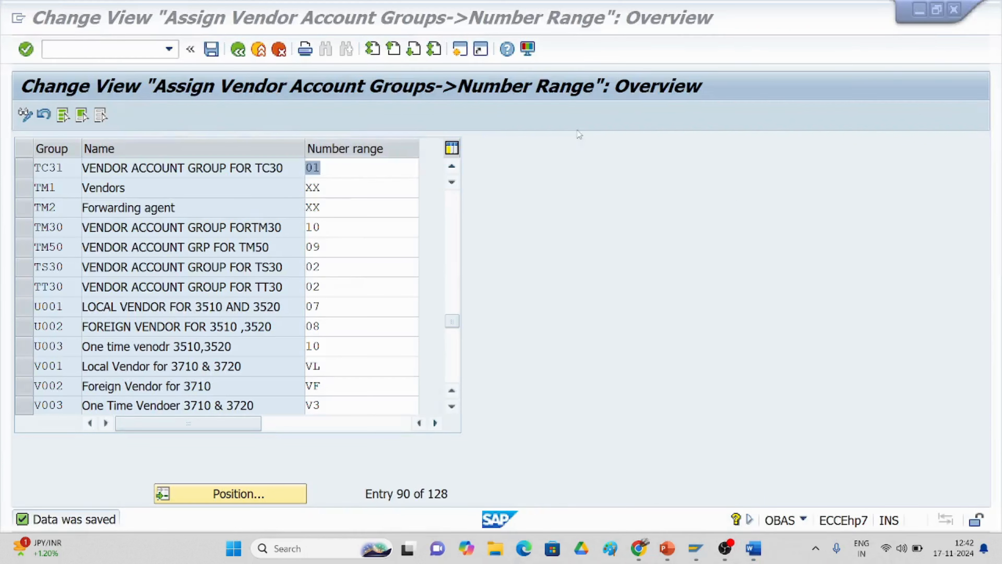
click(82, 48)
text(/)
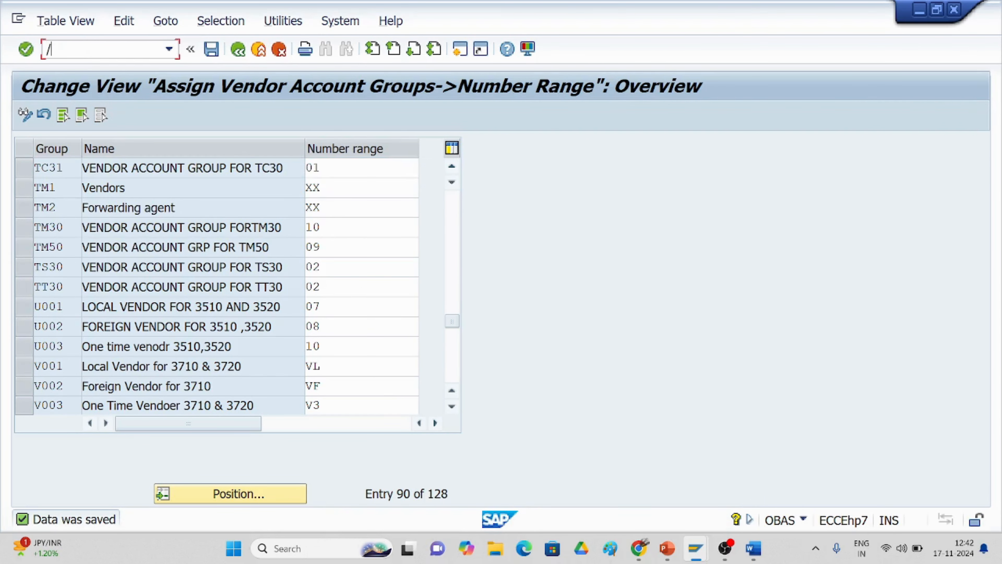
text(NOBA3)
key(Return)
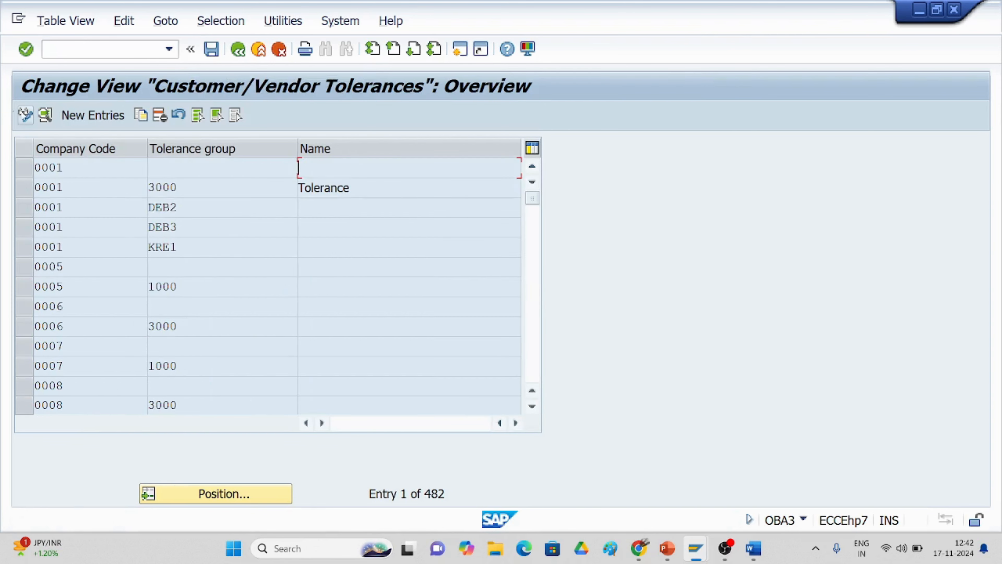
Step: Start a new tolerance group entry for company code TC30
click(94, 118)
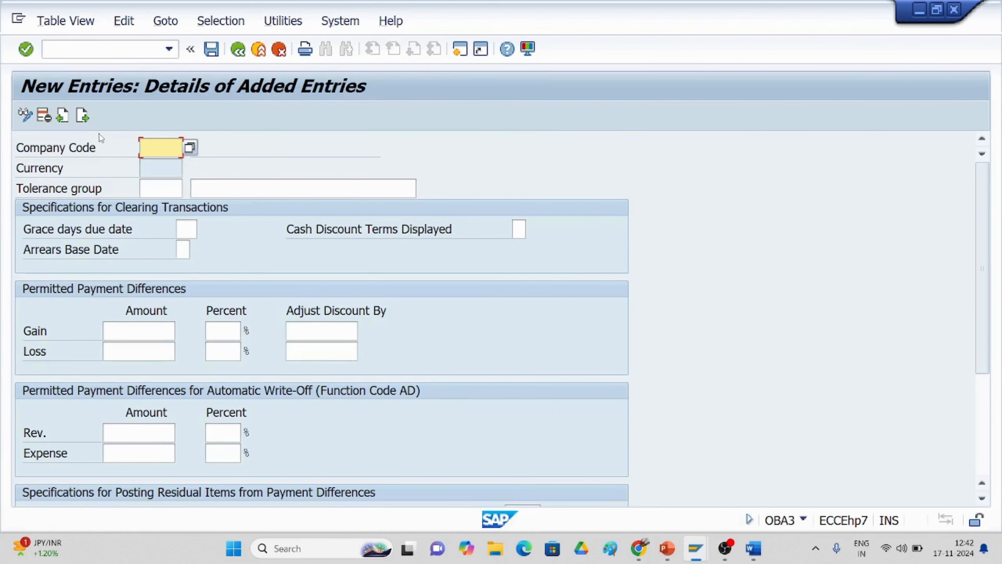
text(TC3)
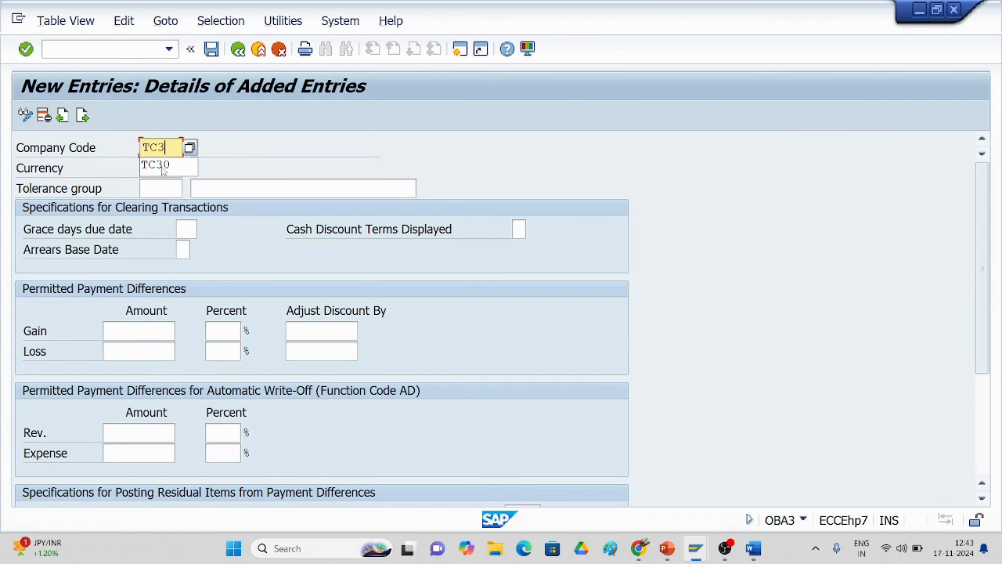
click(163, 165)
click(211, 191)
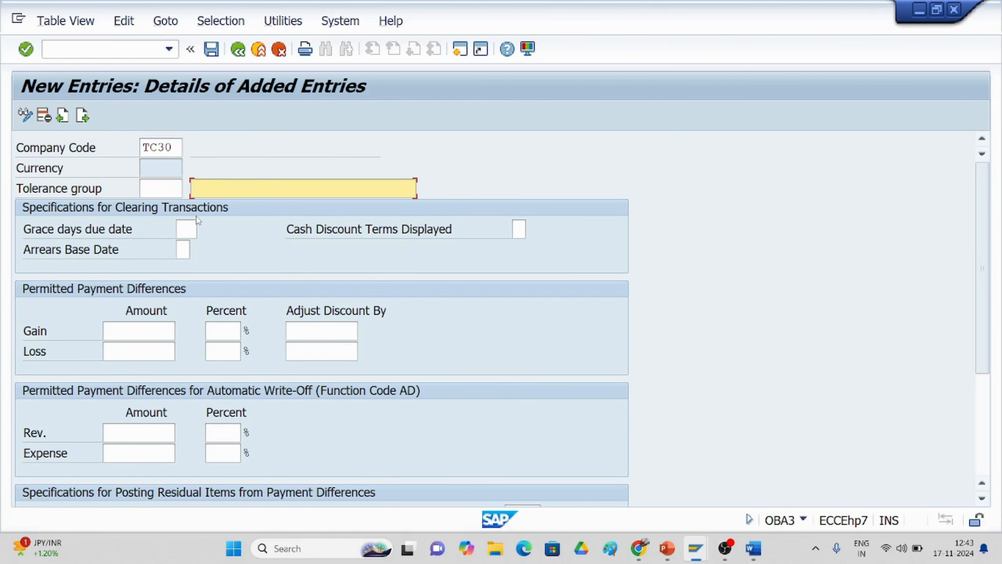
Step: Name the tolerance group 'TATA CHEMICALS TG', checking the guide first
key(alt+Tab)
scroll(373, 289, down, 3)
scroll(373, 294, down, 3)
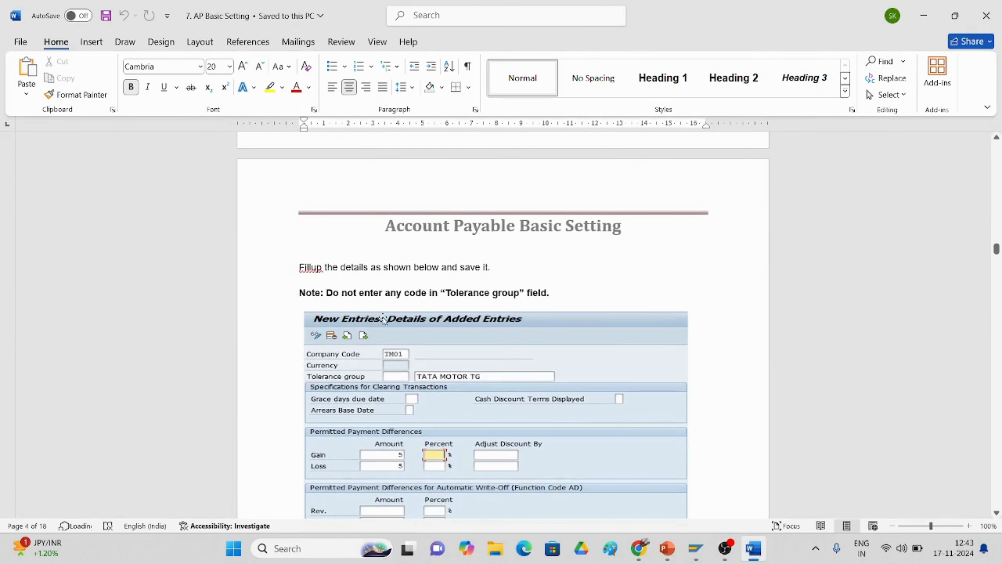
key(alt+Tab)
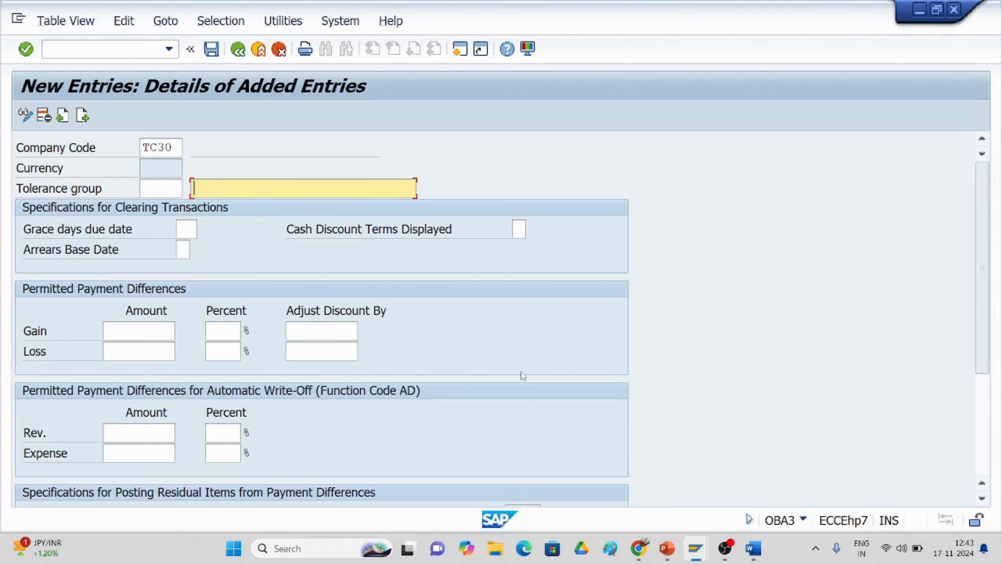
text(TATA CHEC)
key(BackSpace)
text(MICALS)
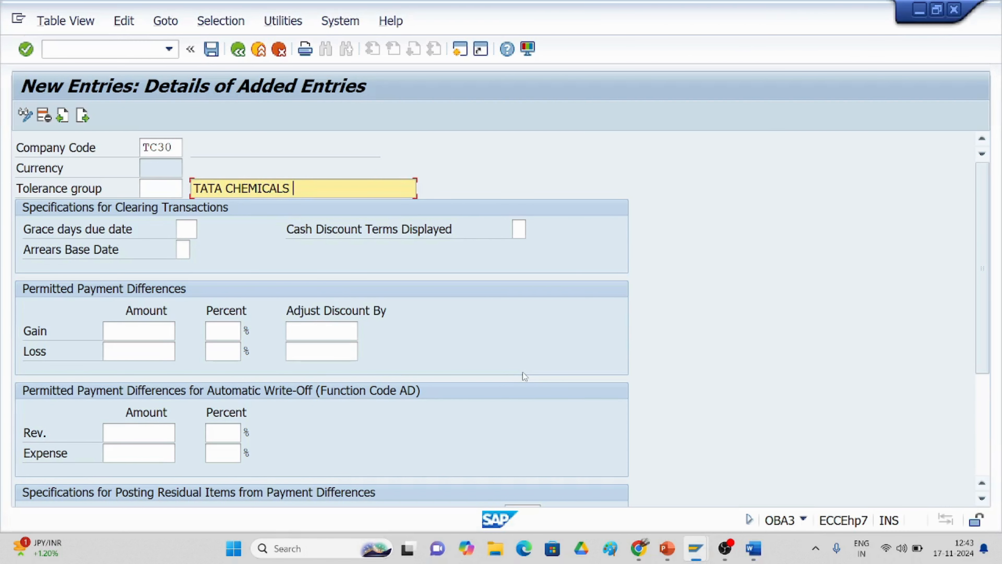
text(TG)
Step: Enter 5 as both the gain and loss amounts
key(alt+Tab)
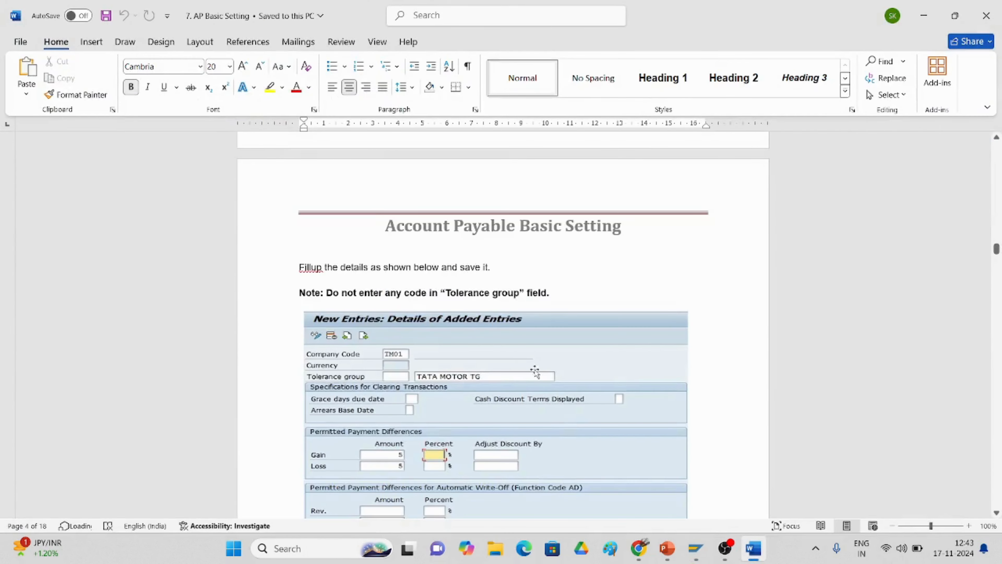
scroll(570, 432, down, 3)
key(alt+Tab)
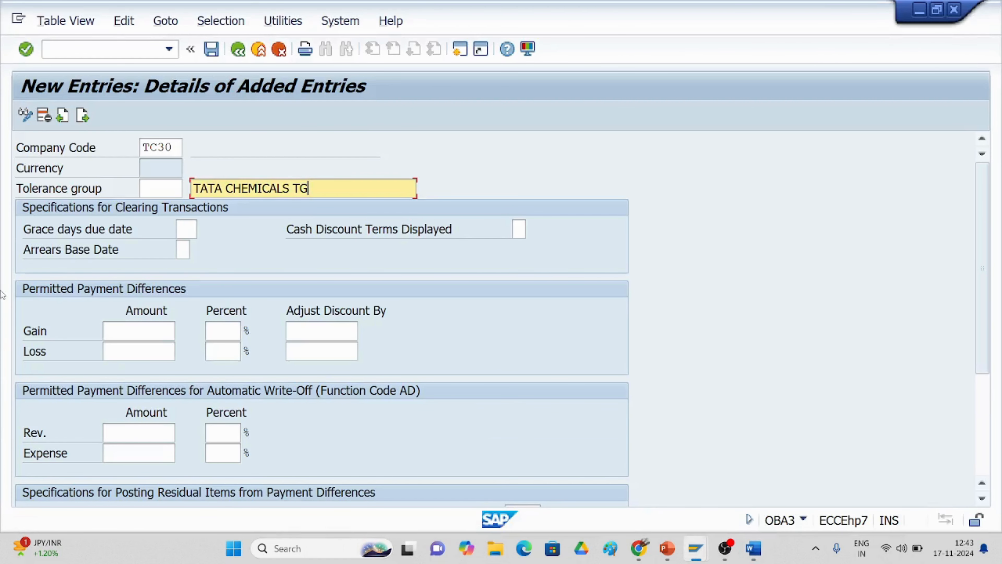
click(134, 335)
text(5)
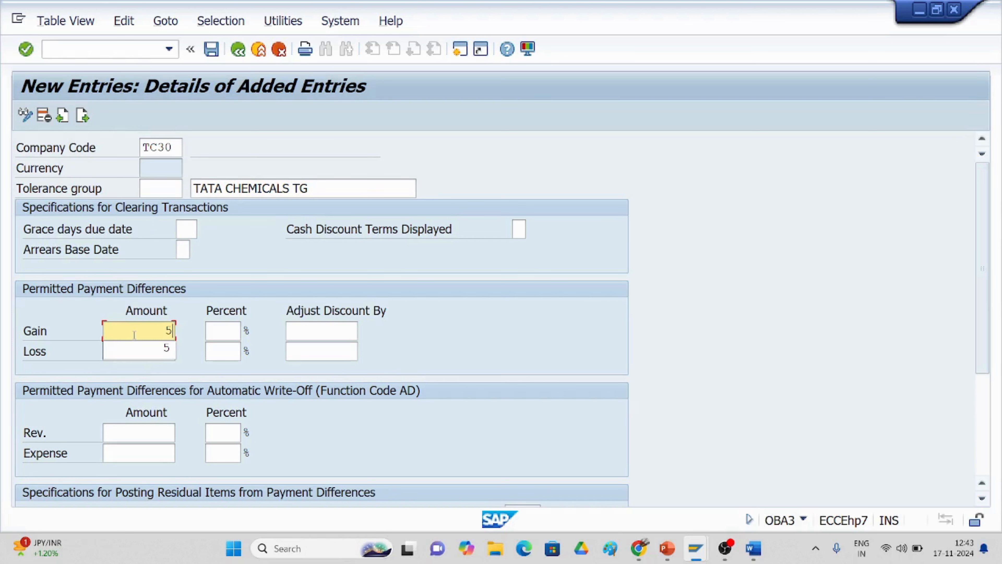
click(162, 351)
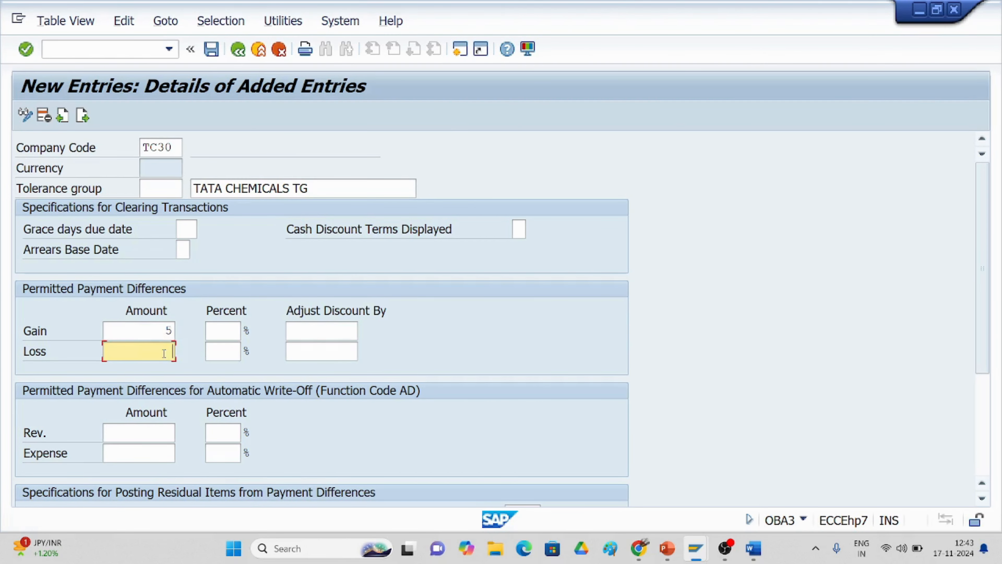
text(5)
Step: Save the tolerance entry and open the resulting connection error details
key(alt+Tab)
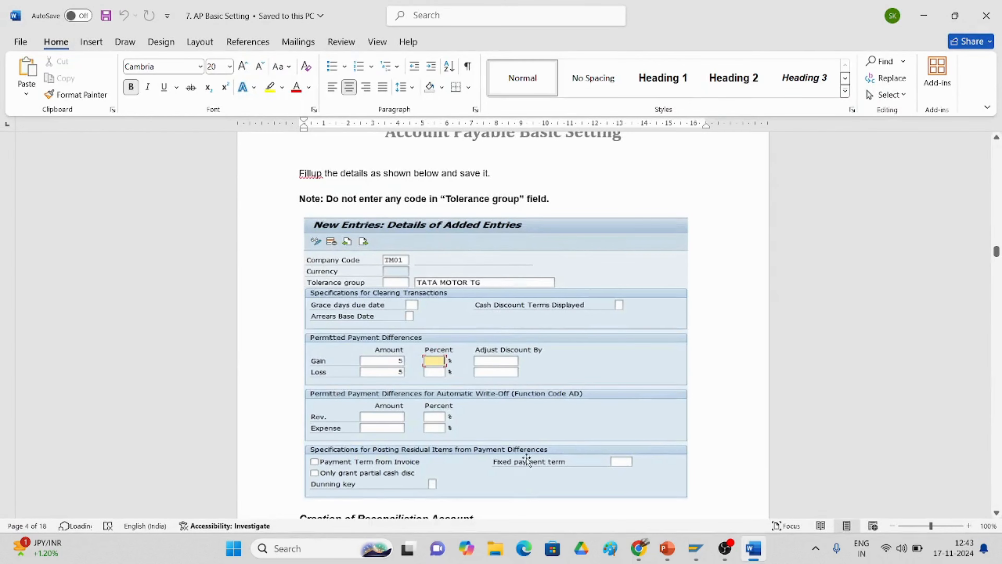
scroll(512, 465, down, 2)
scroll(512, 465, down, 1)
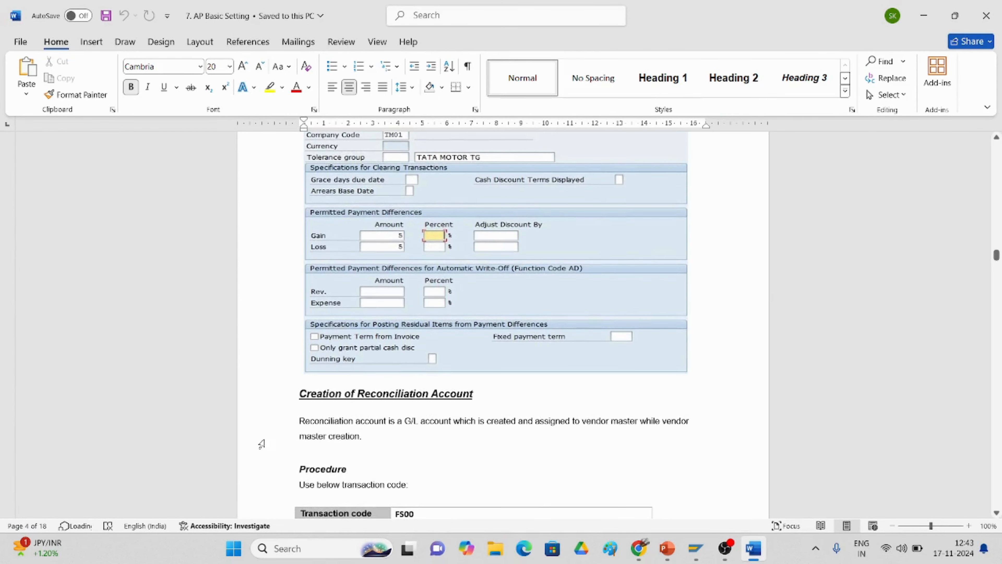
key(alt+Tab)
click(211, 50)
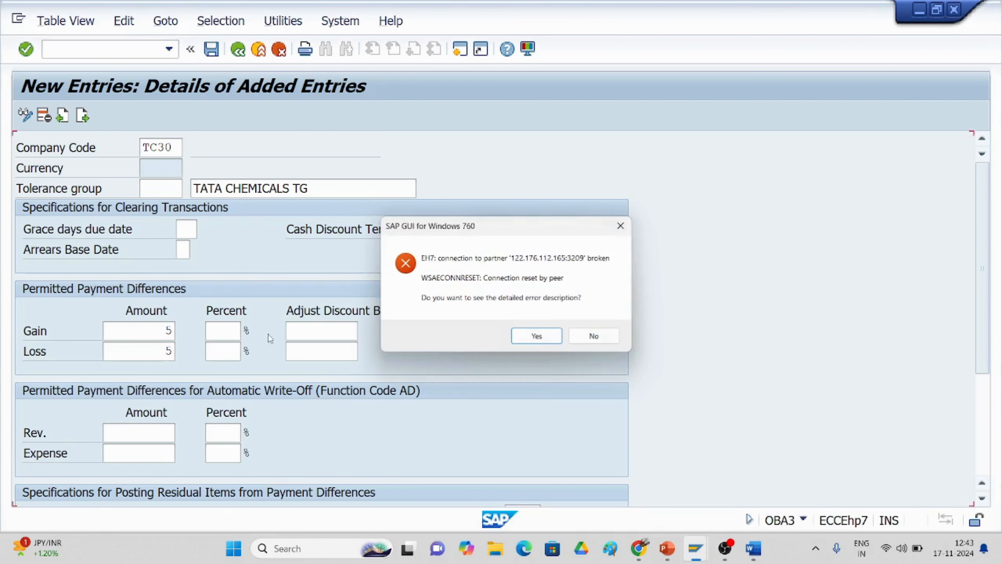
click(528, 337)
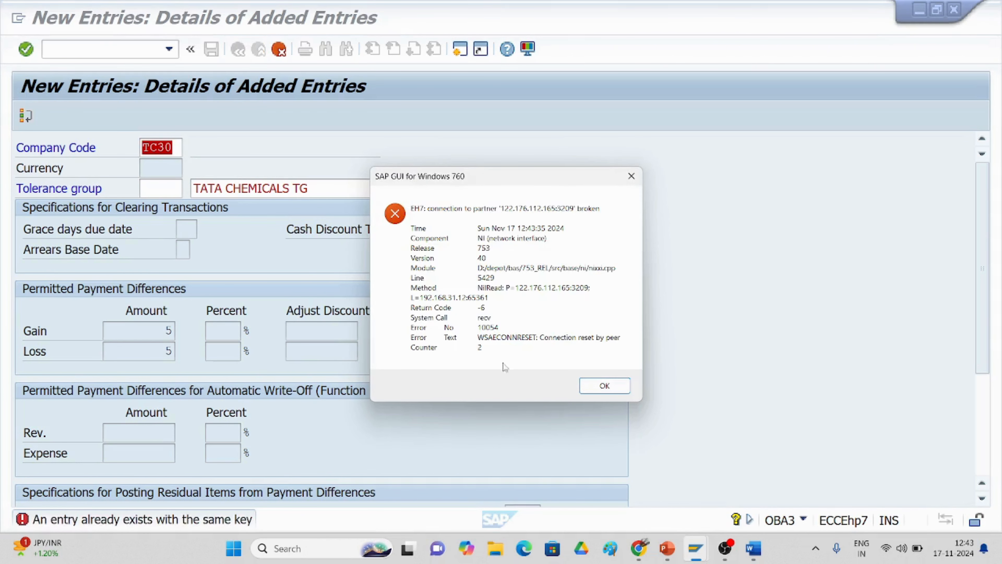
Step: Dismiss the error and log on again with the saved user and password
click(605, 385)
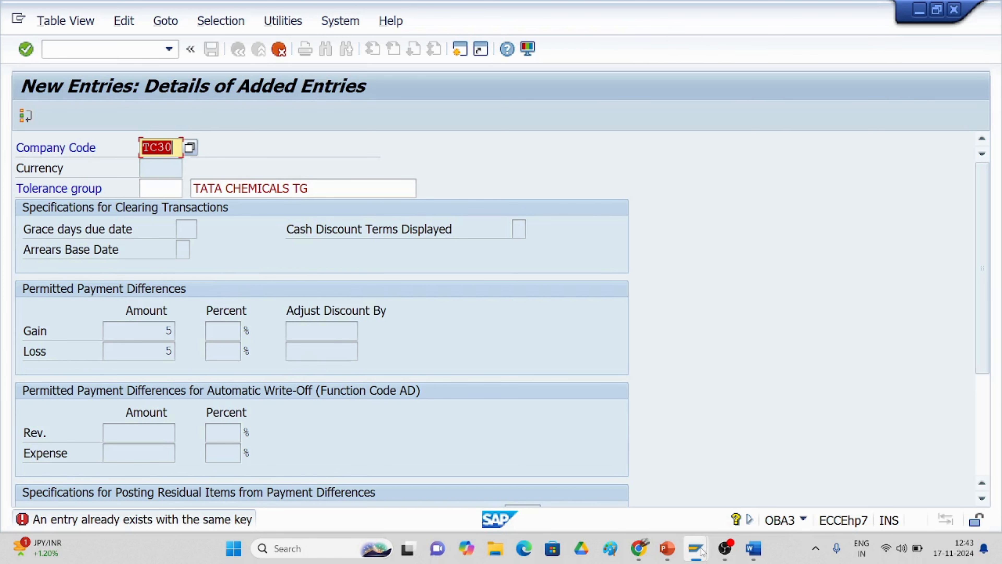
mouse_move(696, 548)
click(645, 496)
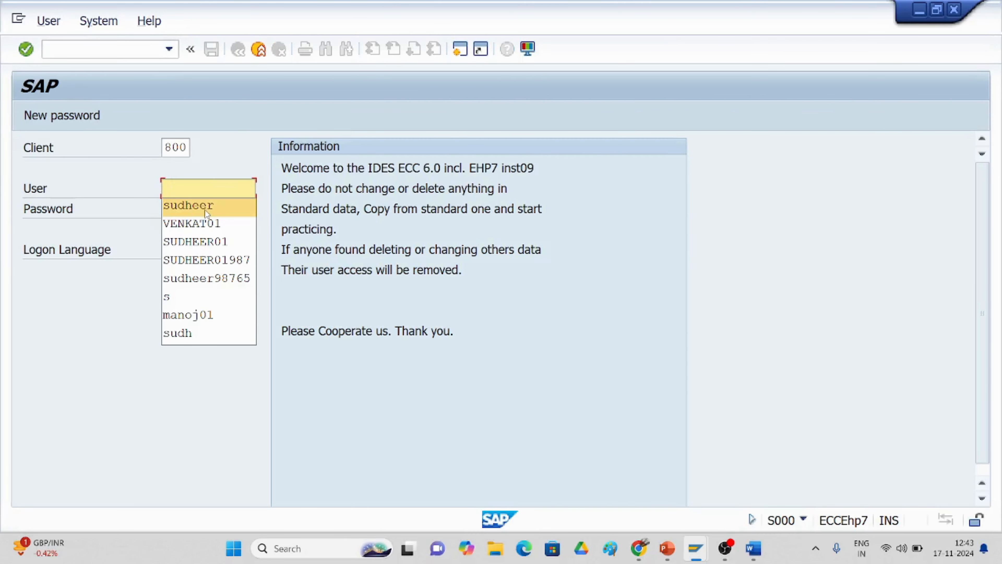
click(200, 217)
key(Tab)
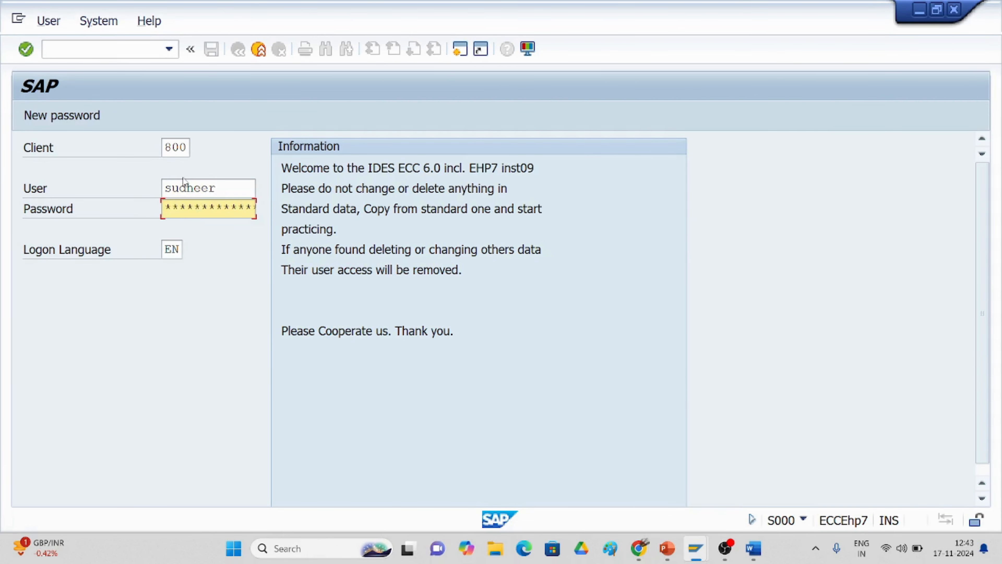
text(******)
key(Return)
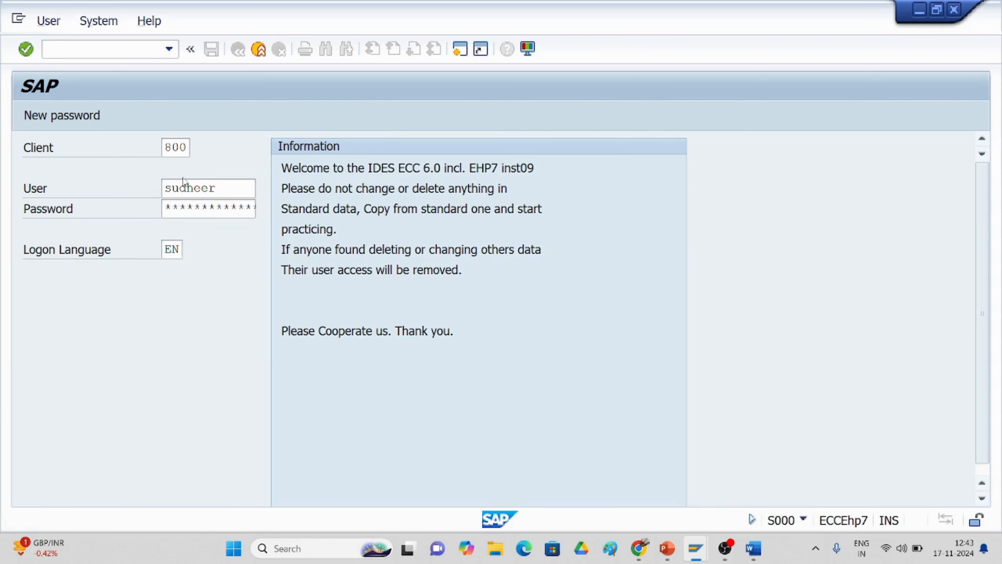
Step: Continue with this logon, ending the other session, and close the session-closed message
click(92, 400)
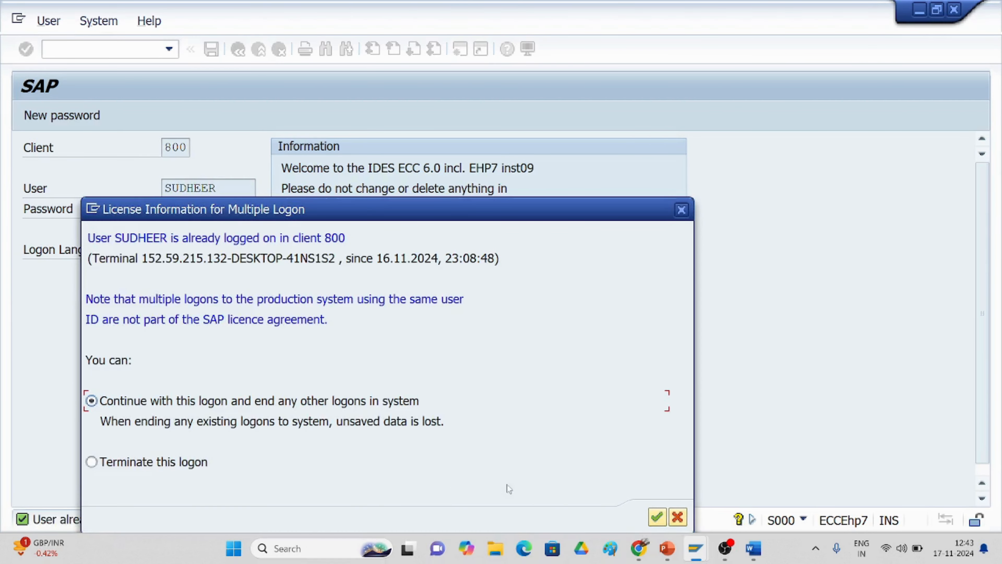
click(657, 517)
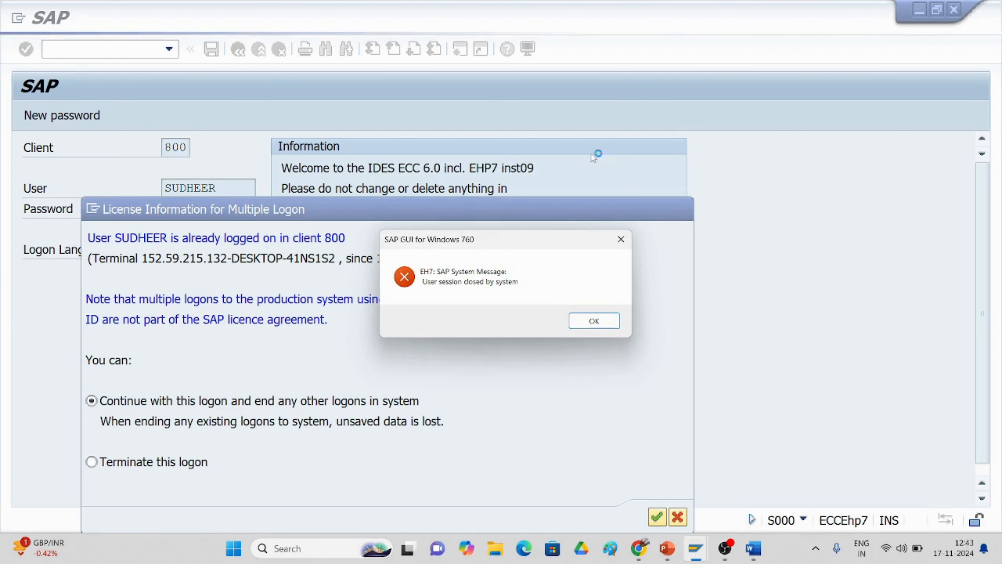
click(591, 321)
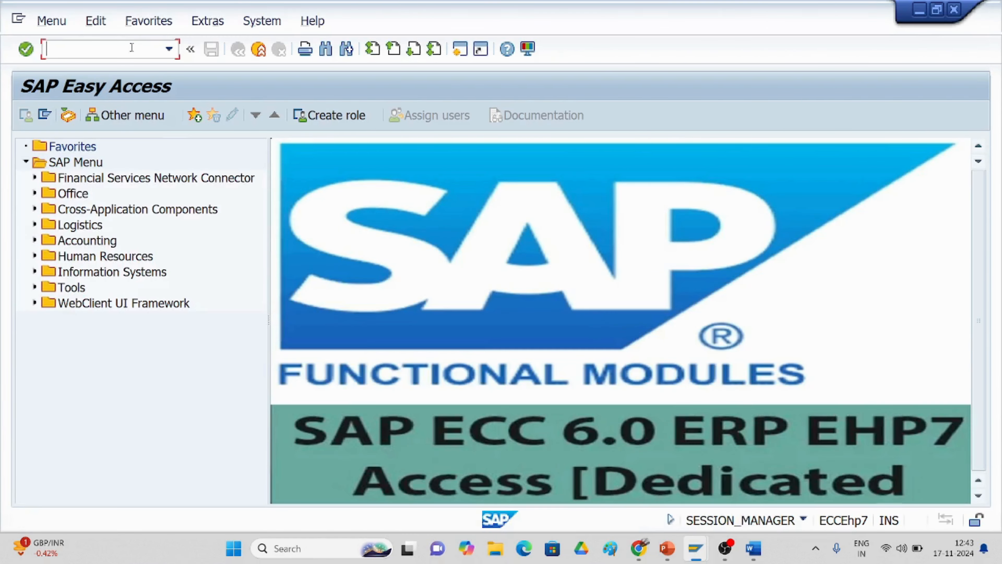
Step: Check the guide and reopen vendor tolerances with transaction /nob13
text(/n)
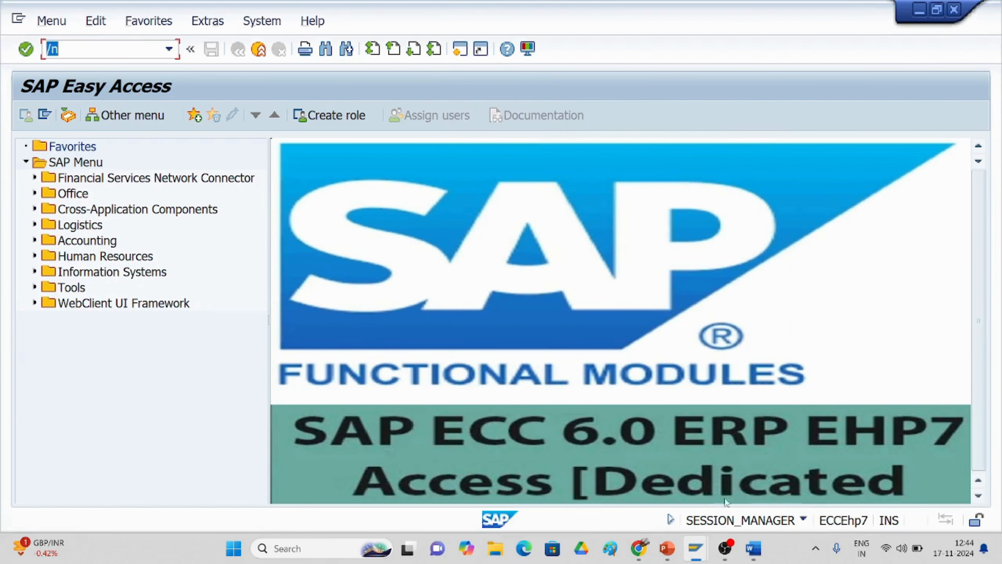
click(754, 548)
scroll(462, 412, up, 8)
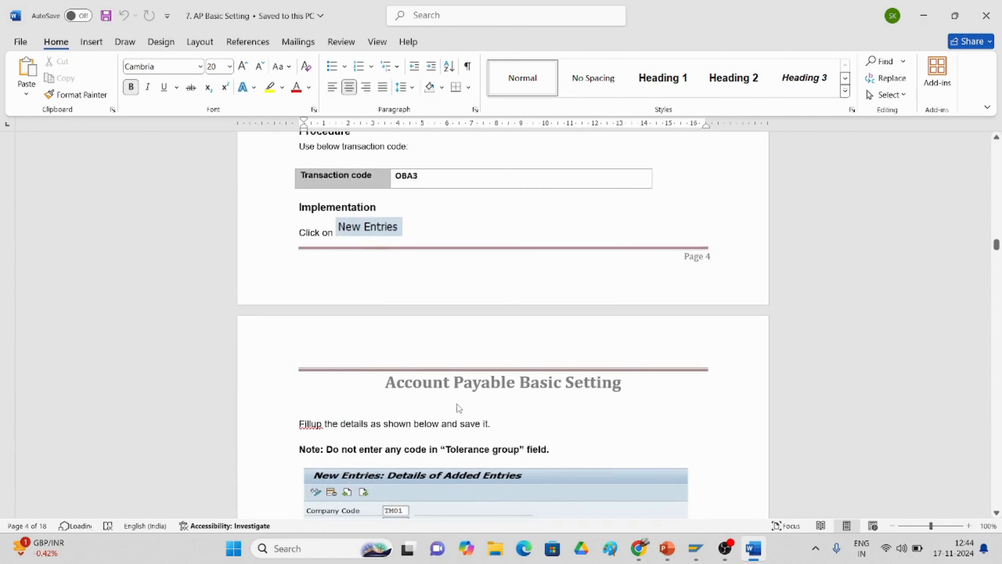
key(alt+Tab)
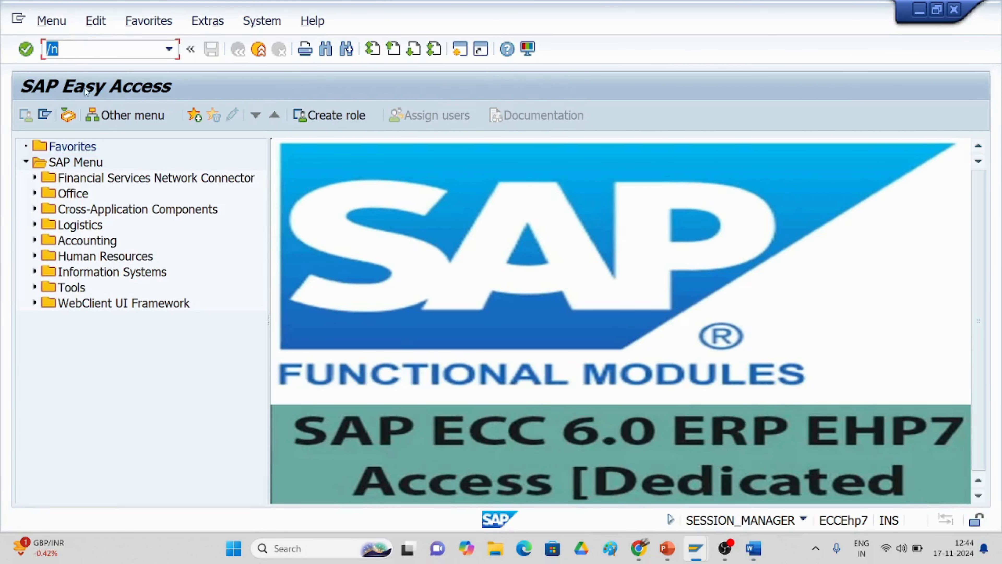
click(71, 45)
text(/n)
text(ob13)
key(Return)
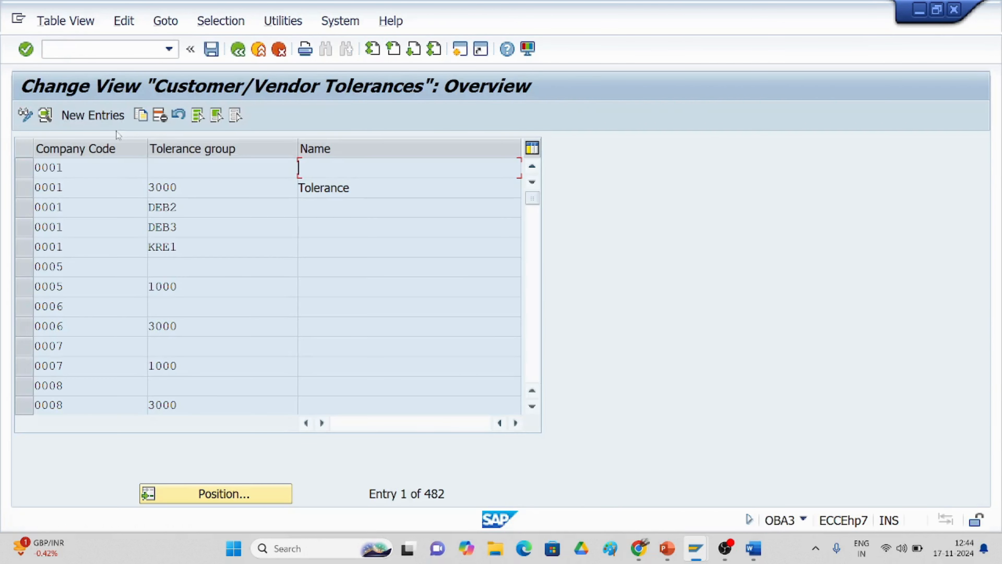
Step: Re-enter a TC30 tolerance entry 'TATA CHEMICALS TG' with gain and loss of 5
click(107, 116)
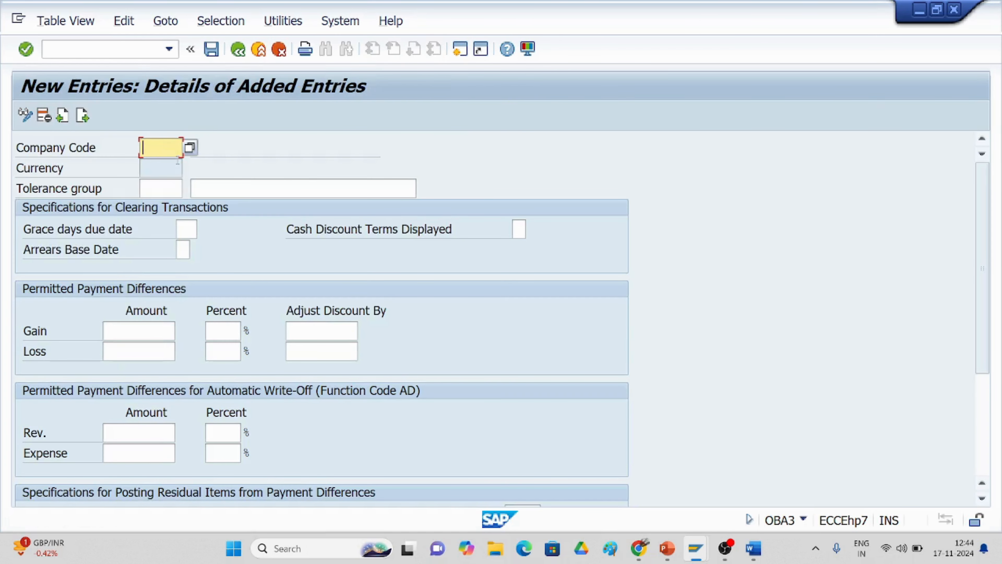
text(tc30)
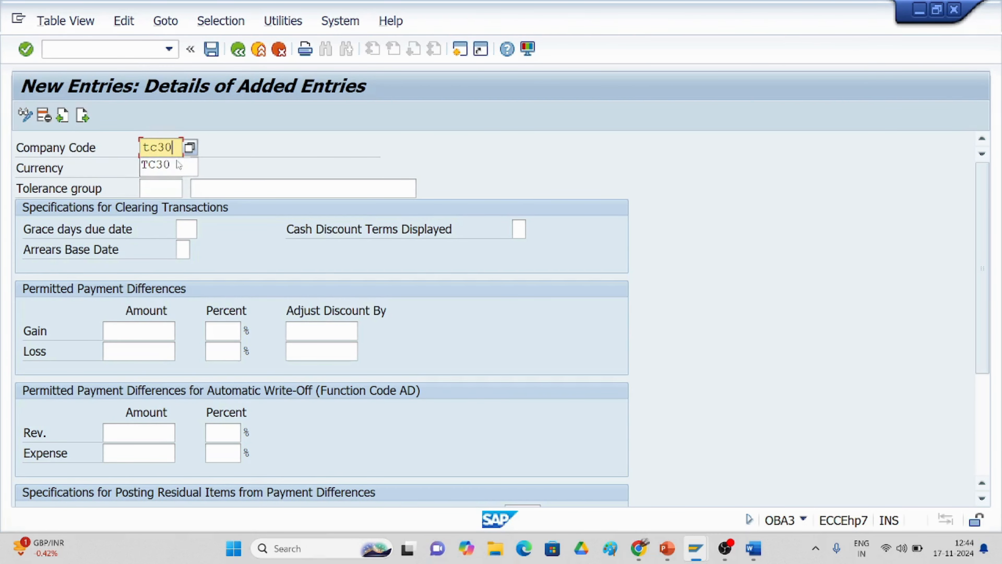
click(193, 187)
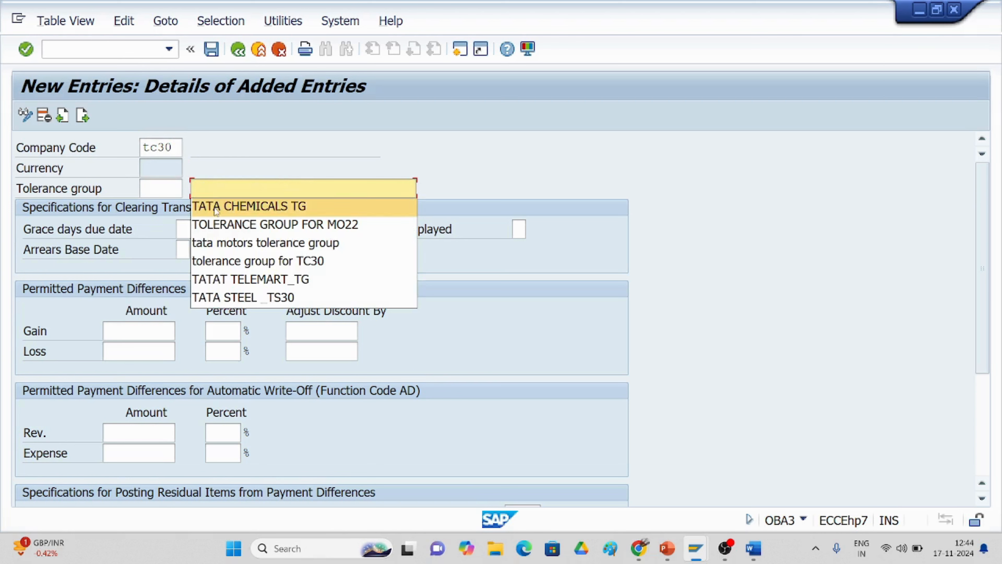
click(216, 206)
click(141, 335)
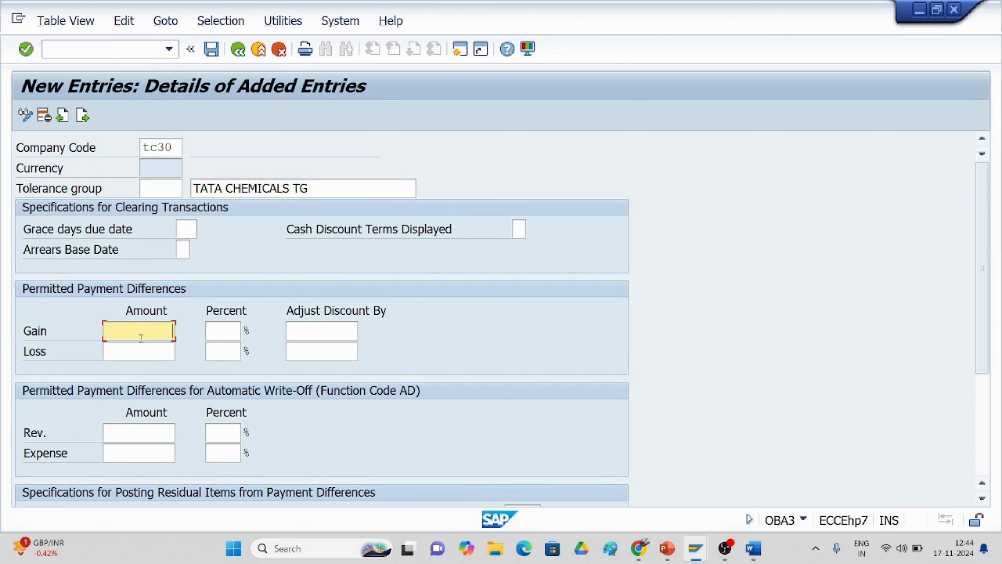
text(5)
click(140, 351)
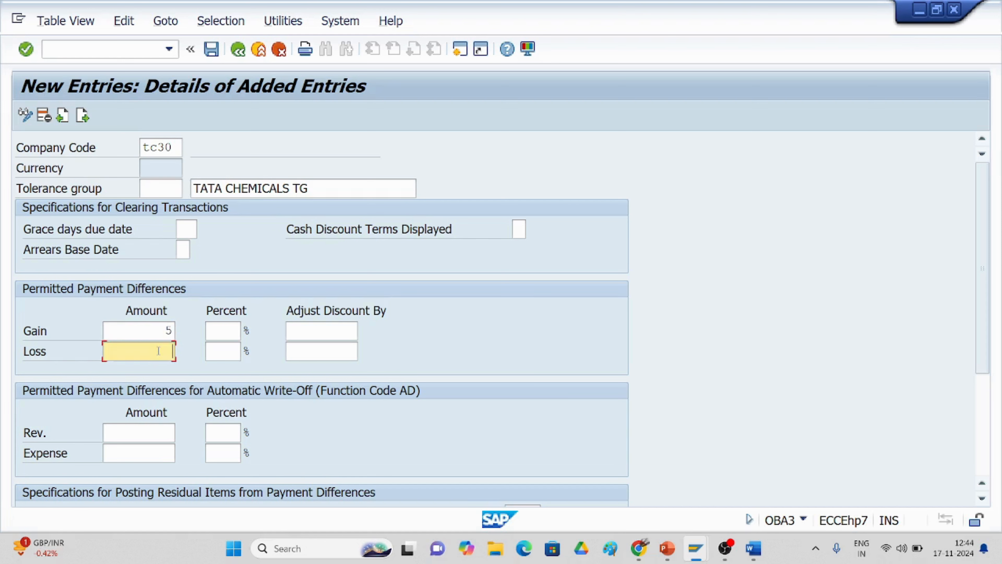
text(5)
Step: Submit the entry, which is rejected as existing, then cancel and discard it
click(212, 48)
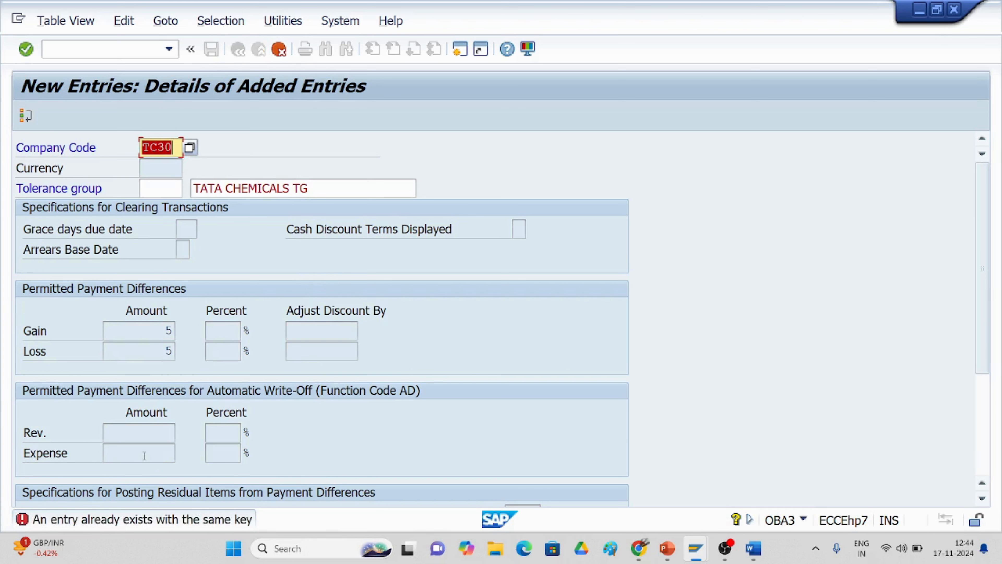
click(278, 49)
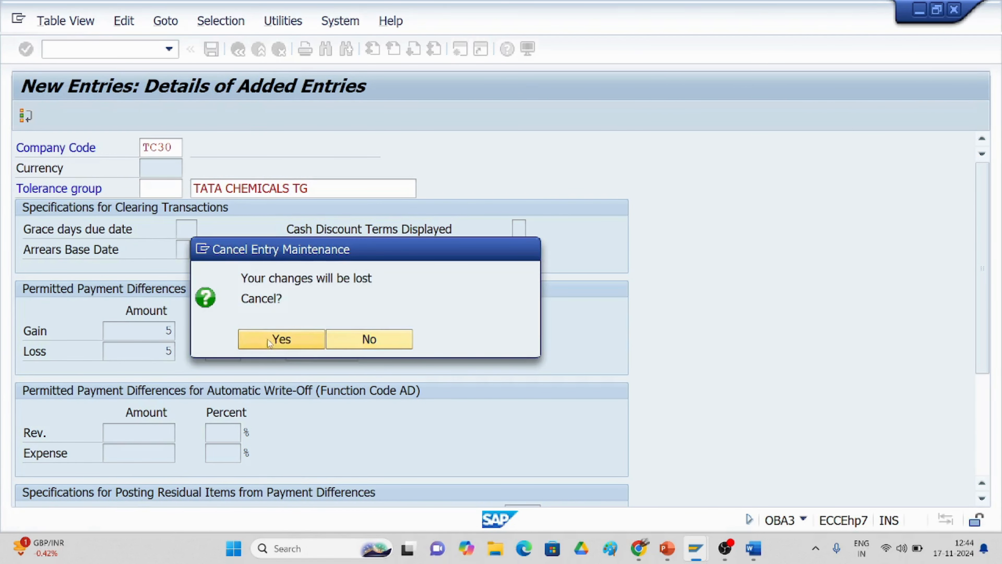
click(270, 340)
Step: Scroll the Word guide to the Creation of Reconciliation Account section showing FS00
key(alt+Tab)
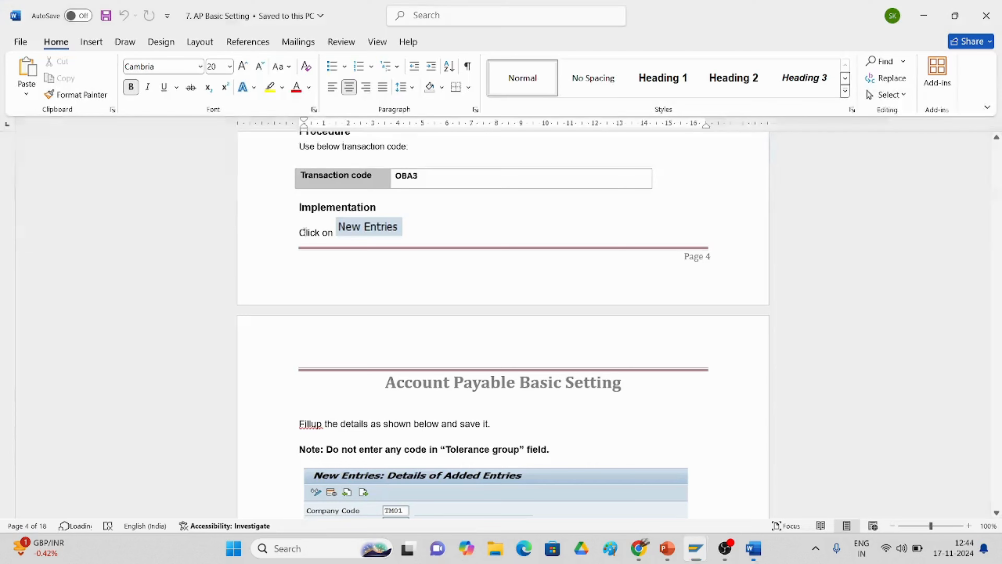
scroll(347, 237, down, 3)
scroll(371, 266, down, 7)
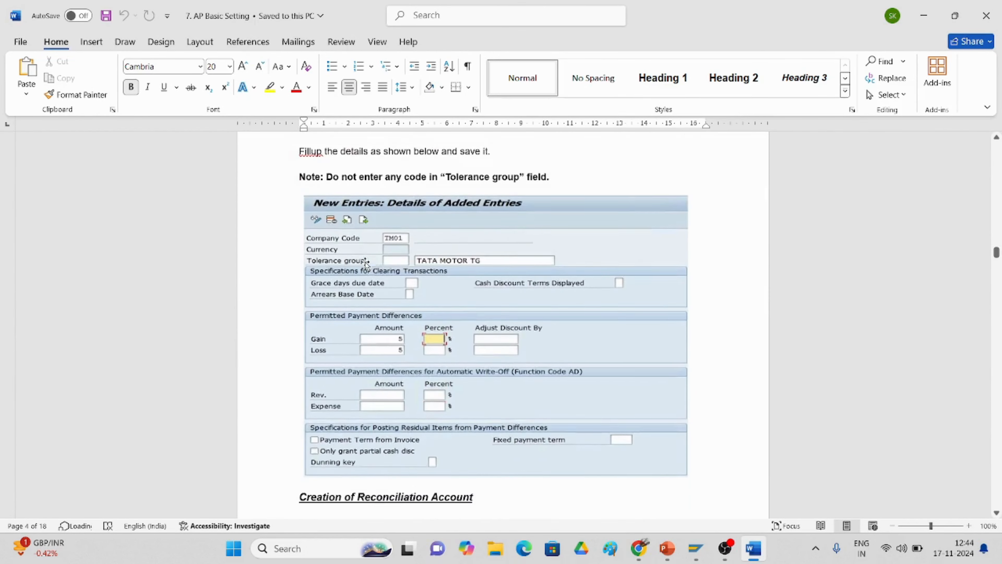
scroll(364, 265, down, 2)
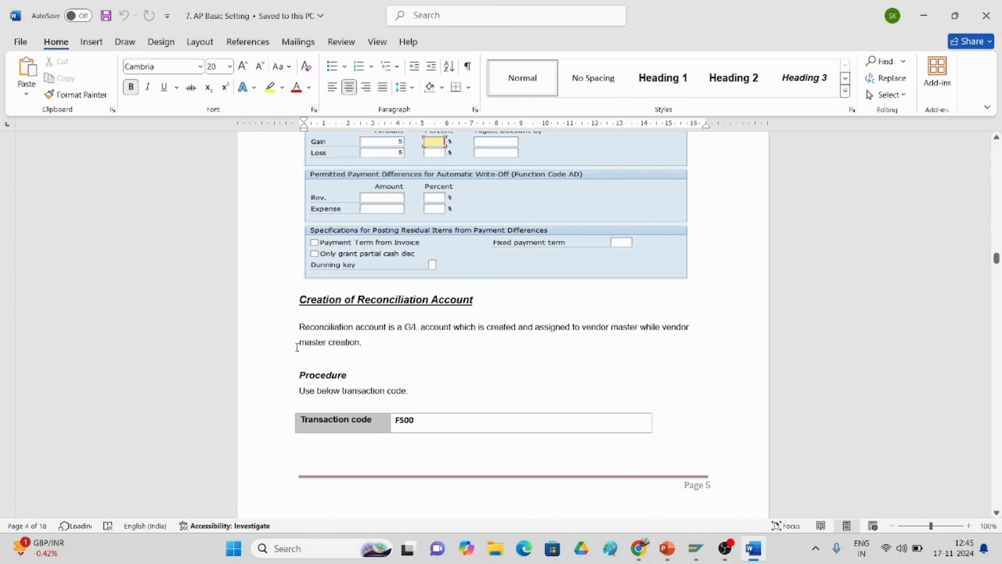
Step: Open the central G/L account editor with /nFS00
key(alt+Tab)
click(65, 56)
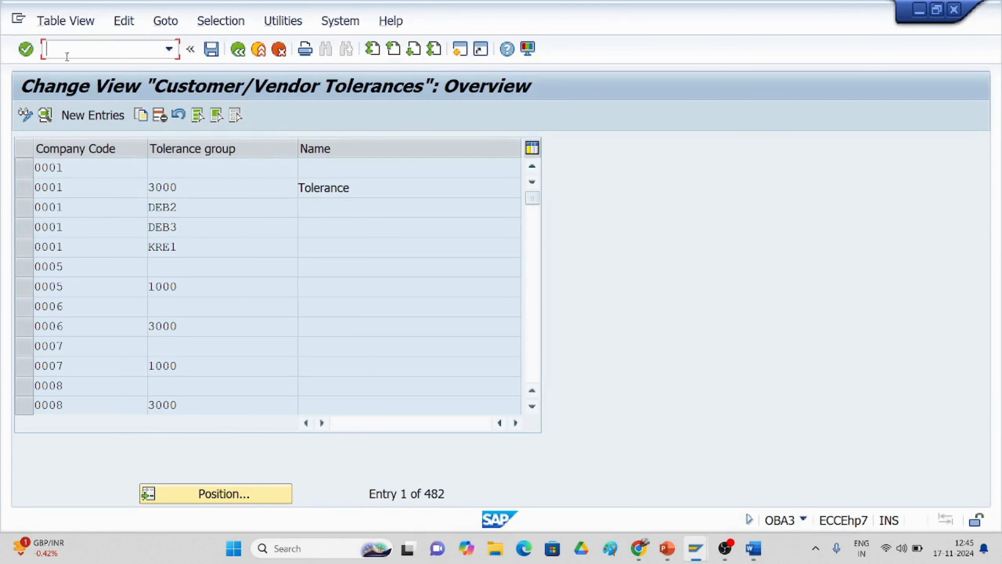
text(/nfs00)
key(Return)
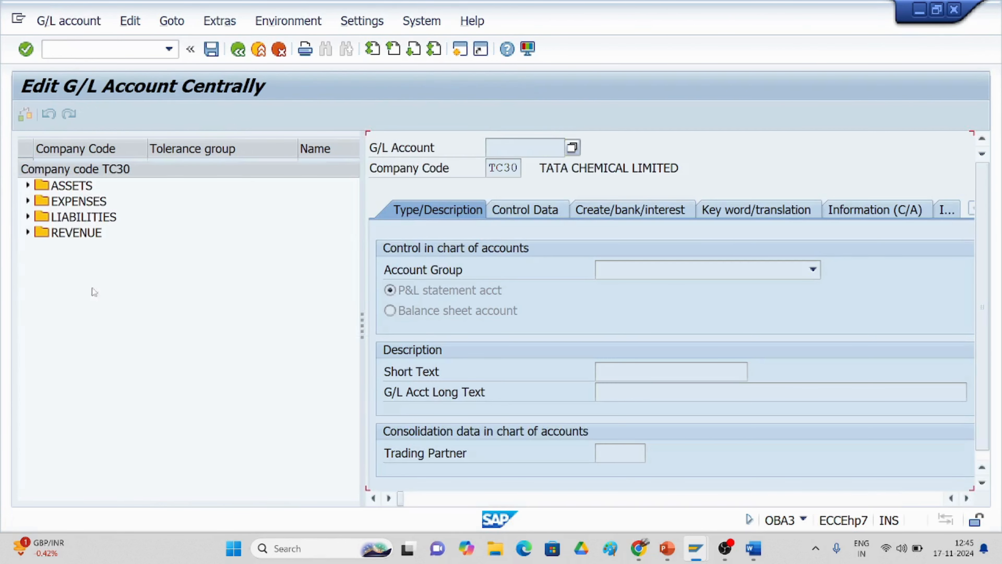
Step: Read the guide's reconciliation account instructions for FS00
key(alt+Tab)
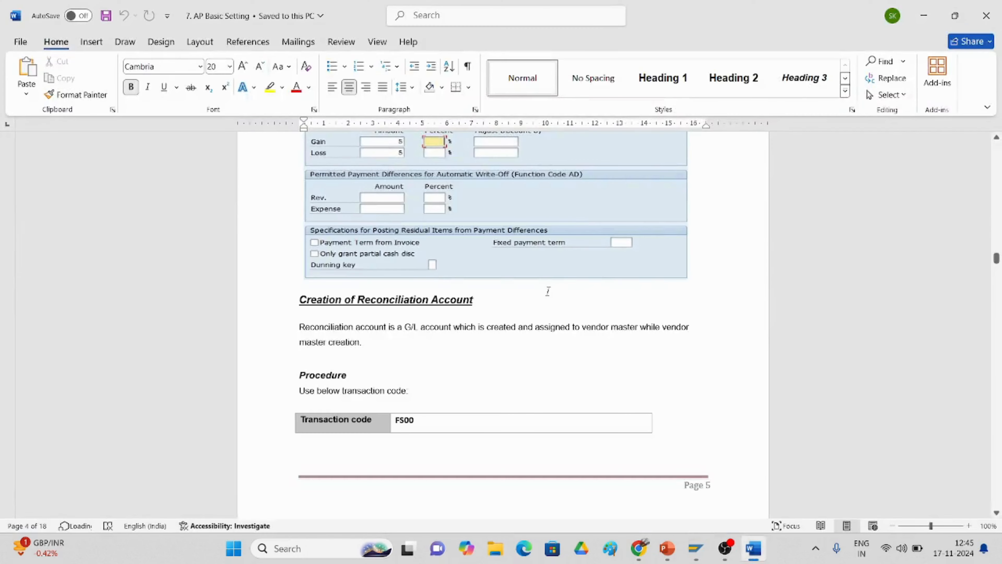
scroll(608, 281, down, 1)
scroll(501, 304, down, 12)
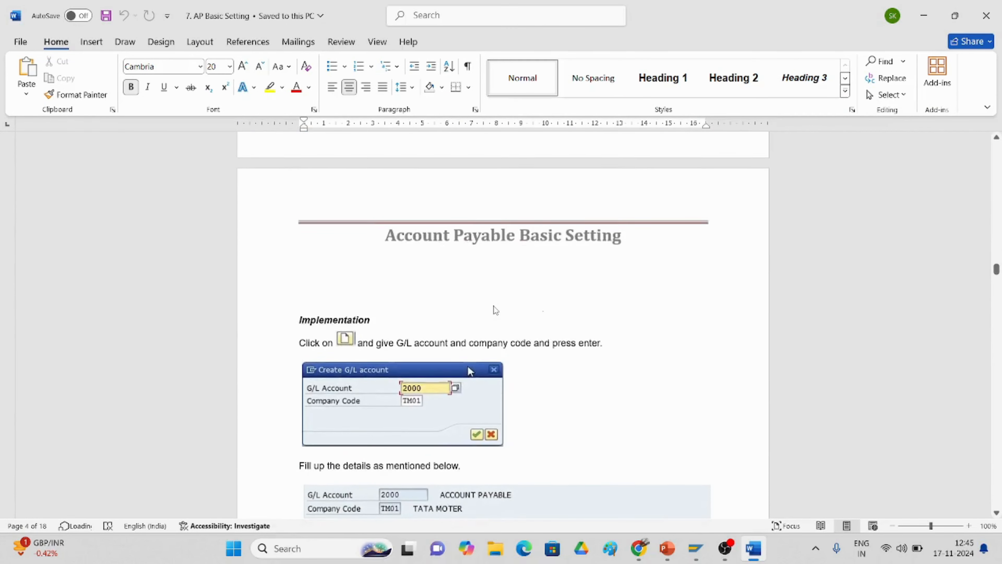
scroll(493, 308, down, 3)
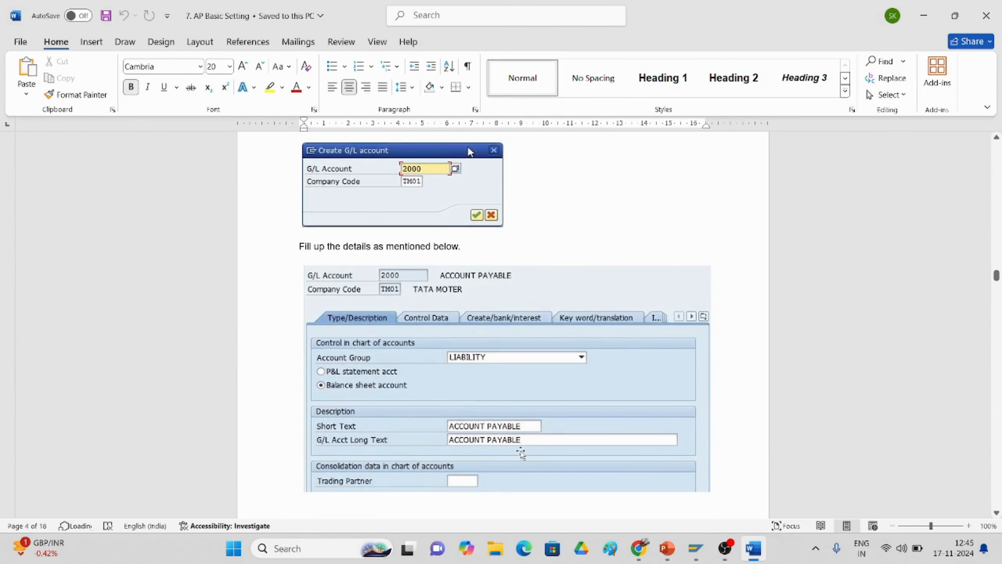
scroll(516, 446, down, 1)
key(alt+Tab)
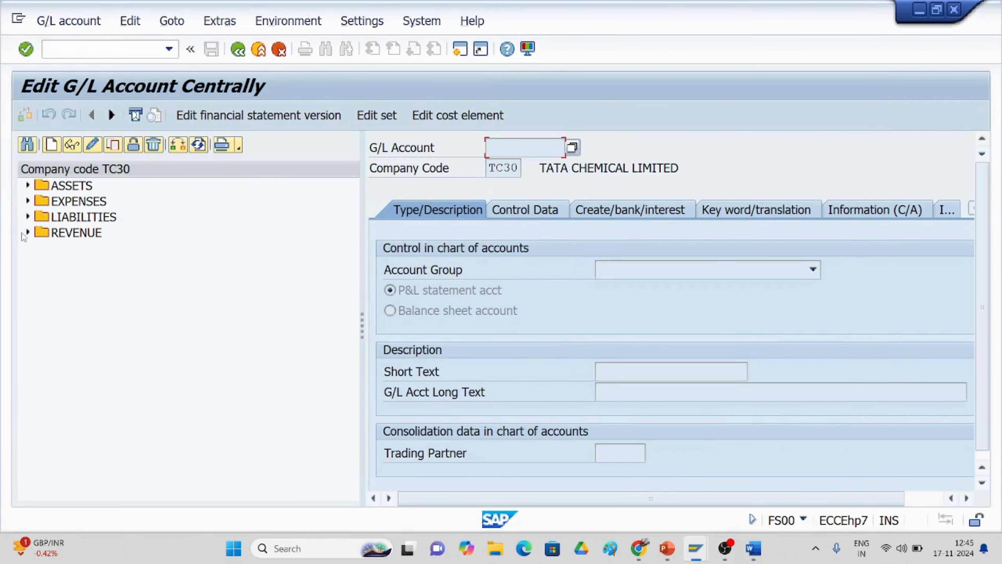
Step: Open LIABILITIES account 2001 for changing and review its Control Data and Create/bank/interest tabs
click(28, 217)
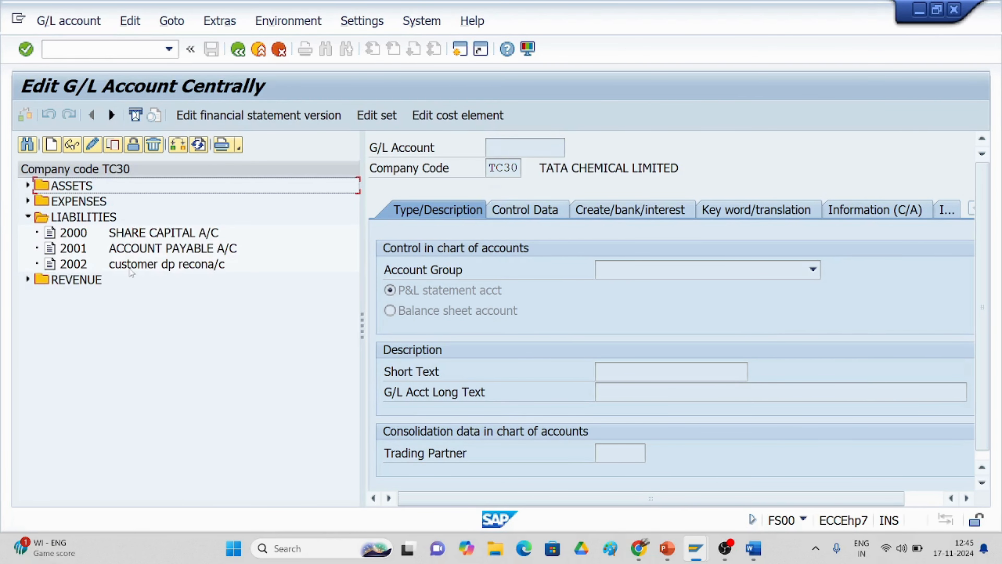
click(181, 250)
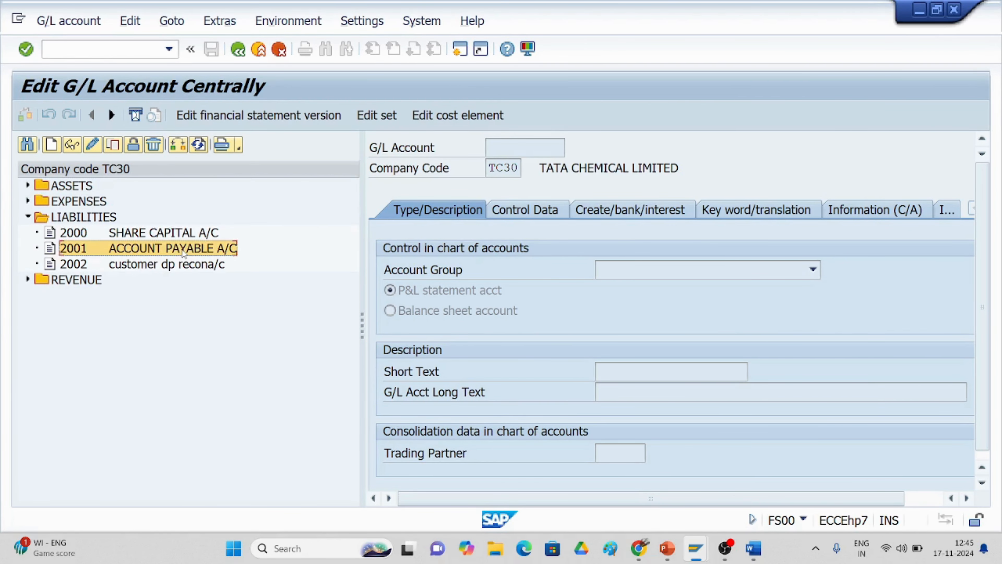
click(91, 146)
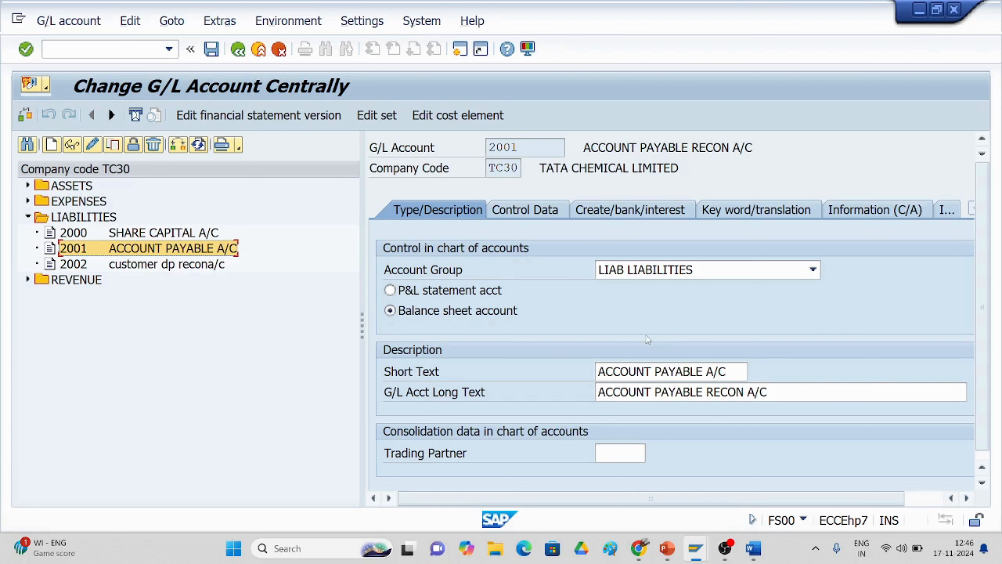
click(513, 212)
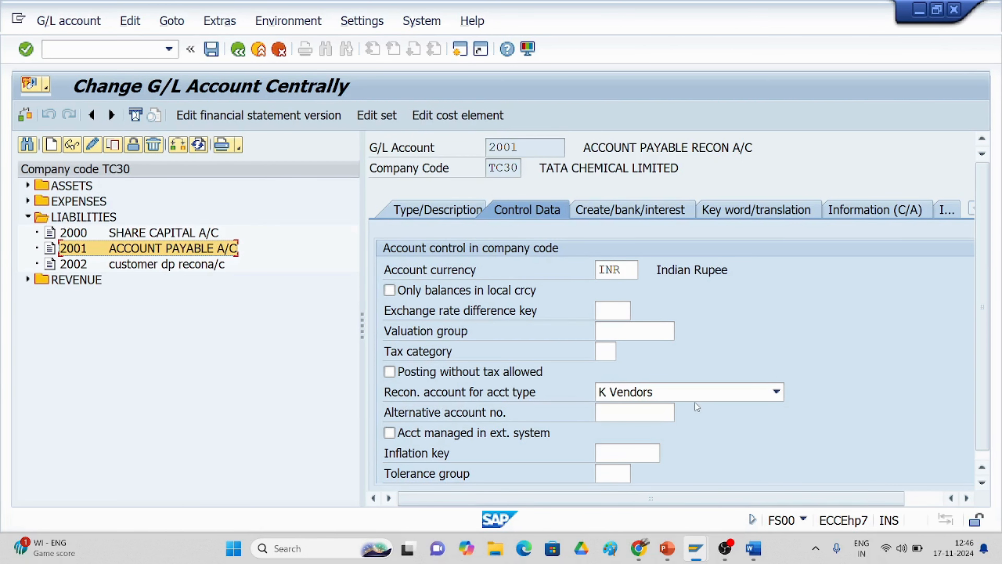
scroll(663, 400, down, 1)
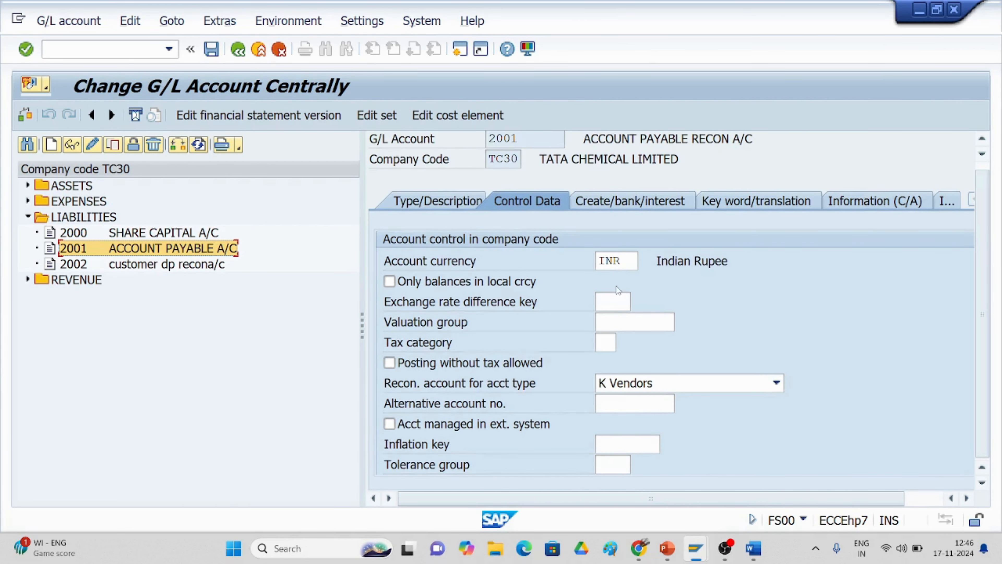
click(619, 203)
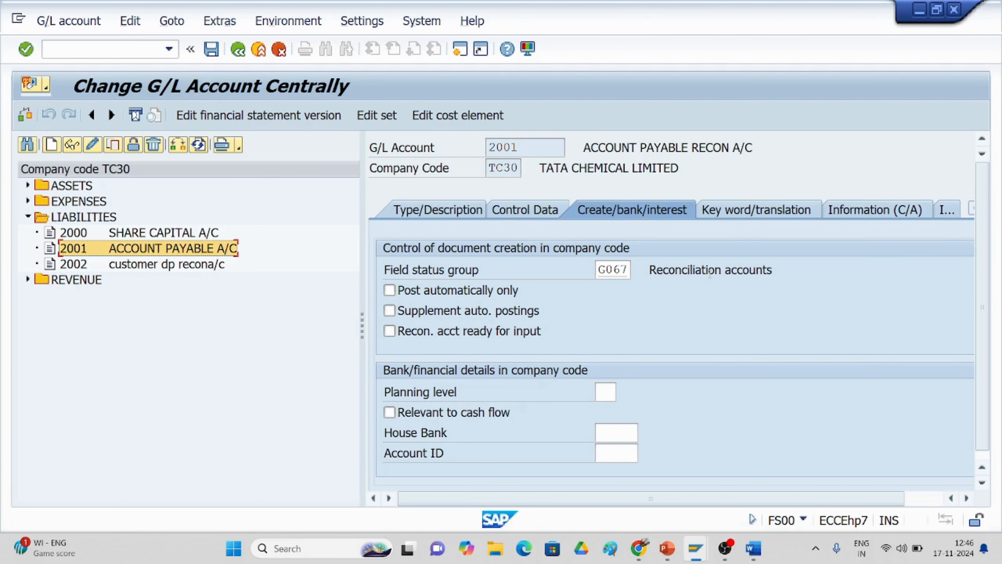
Step: Read the guide's vendor master data step and type /nxk02 in SAP's command field
click(753, 548)
scroll(512, 430, down, 10)
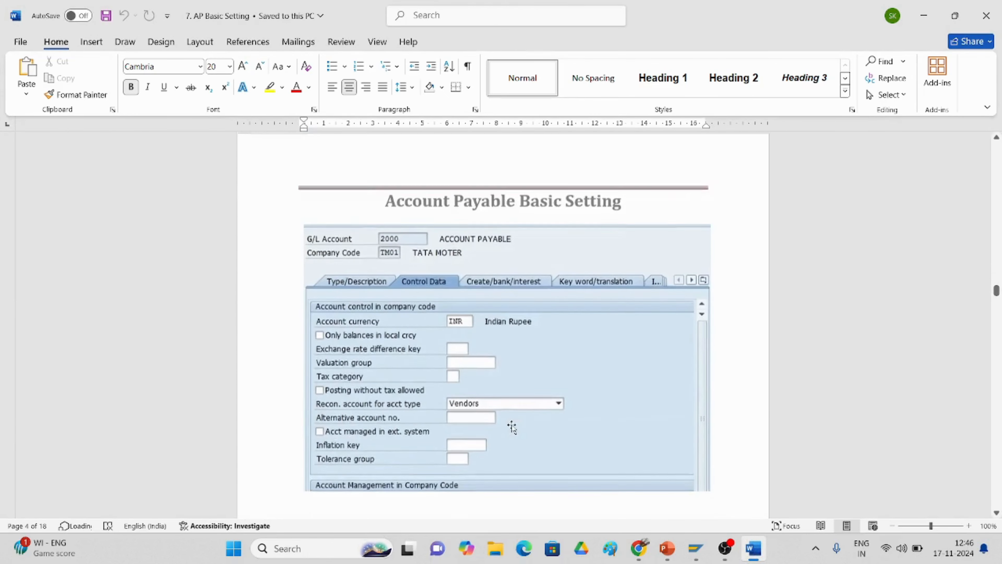
scroll(512, 427, down, 8)
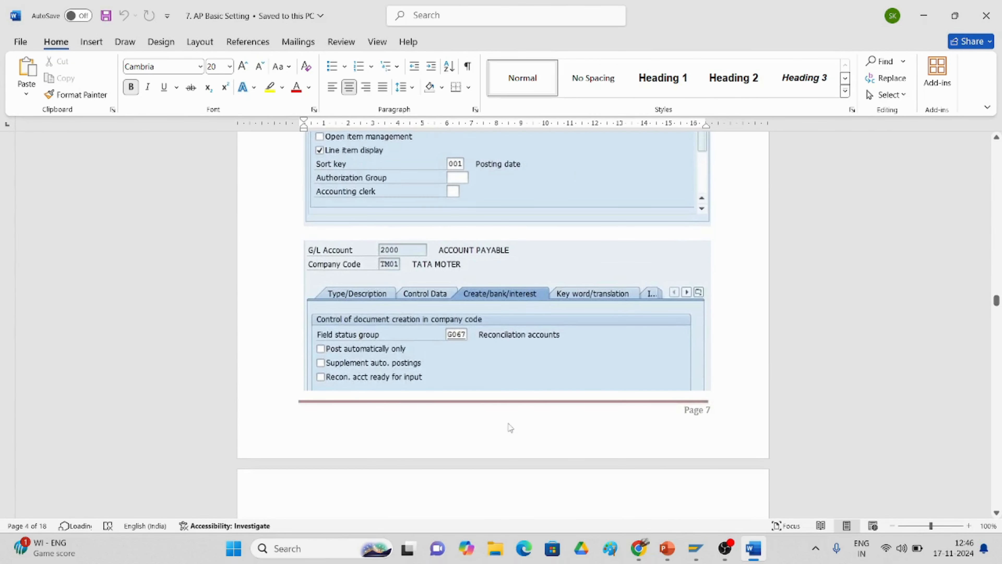
scroll(510, 427, down, 6)
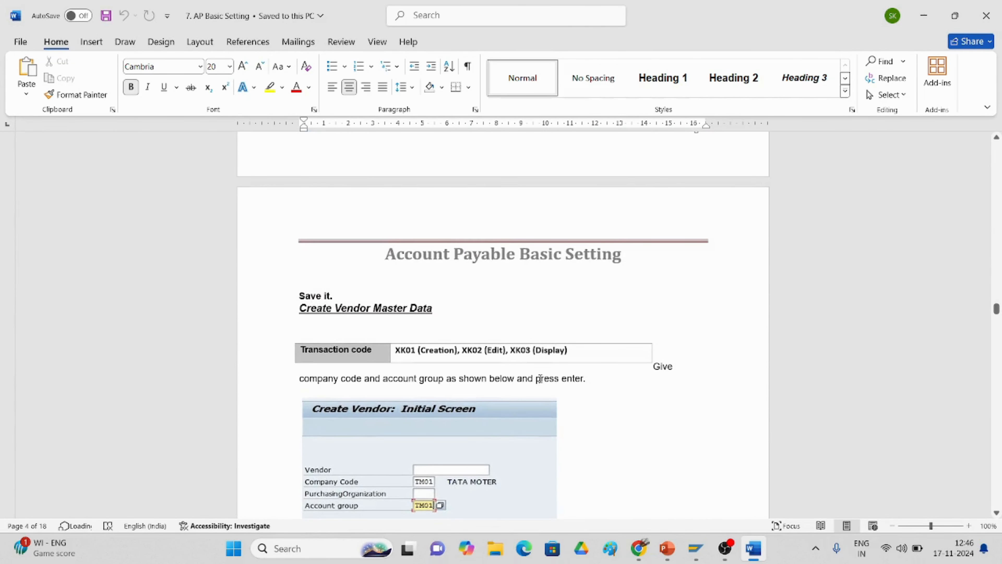
key(alt+Tab)
click(68, 46)
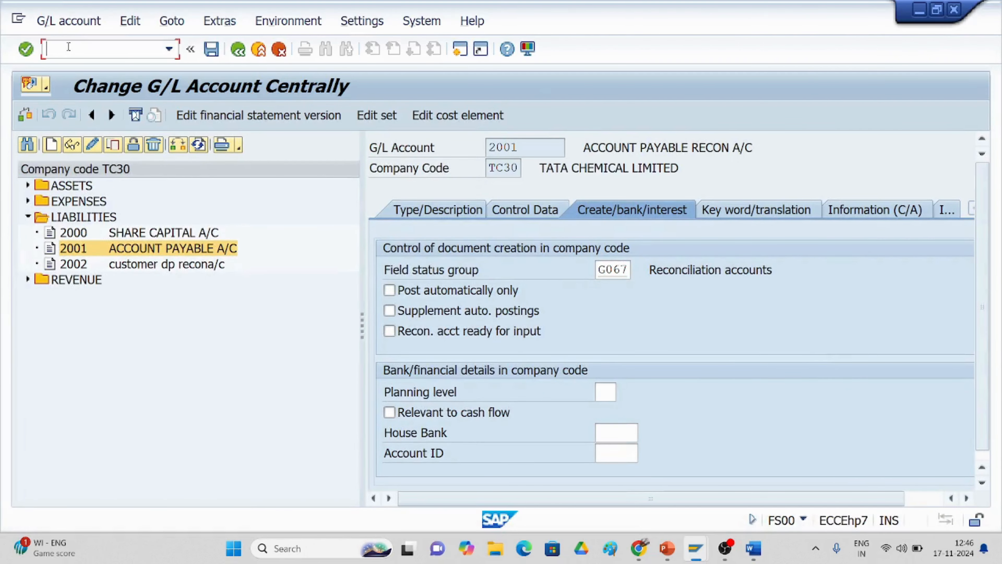
text(/nxk02)
Step: Run XK02 and browse the vendor search help without choosing a vendor
key(Return)
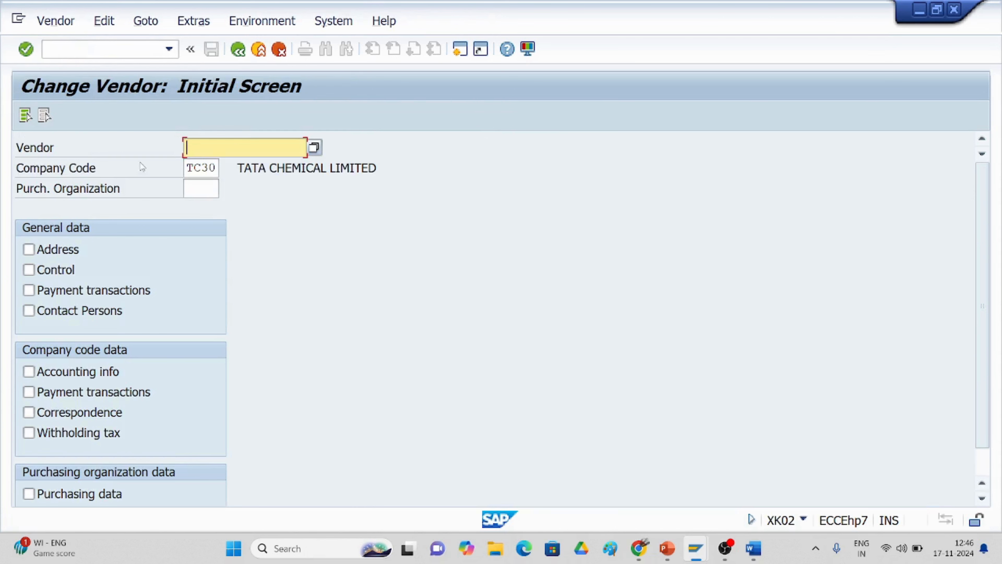
click(314, 148)
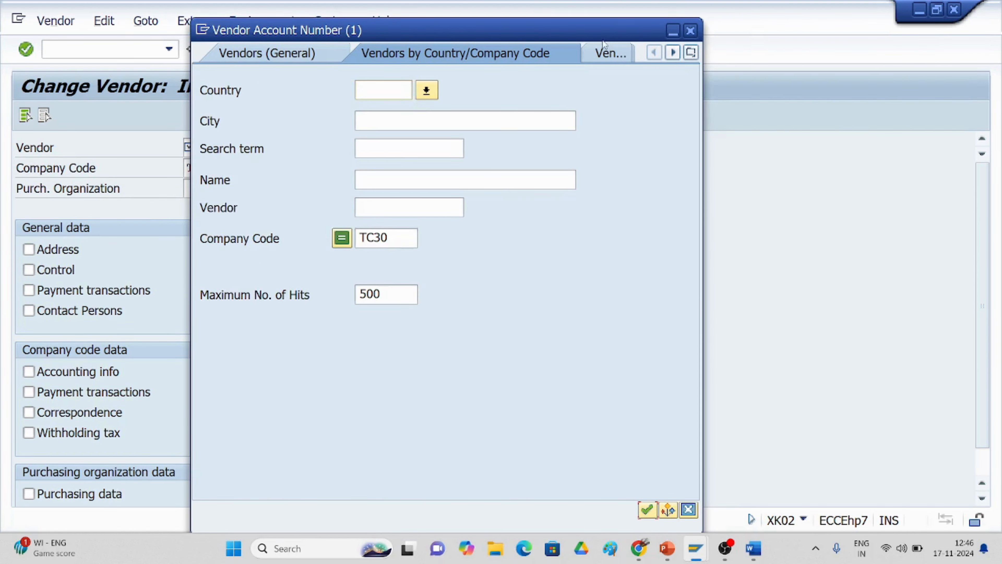
click(690, 31)
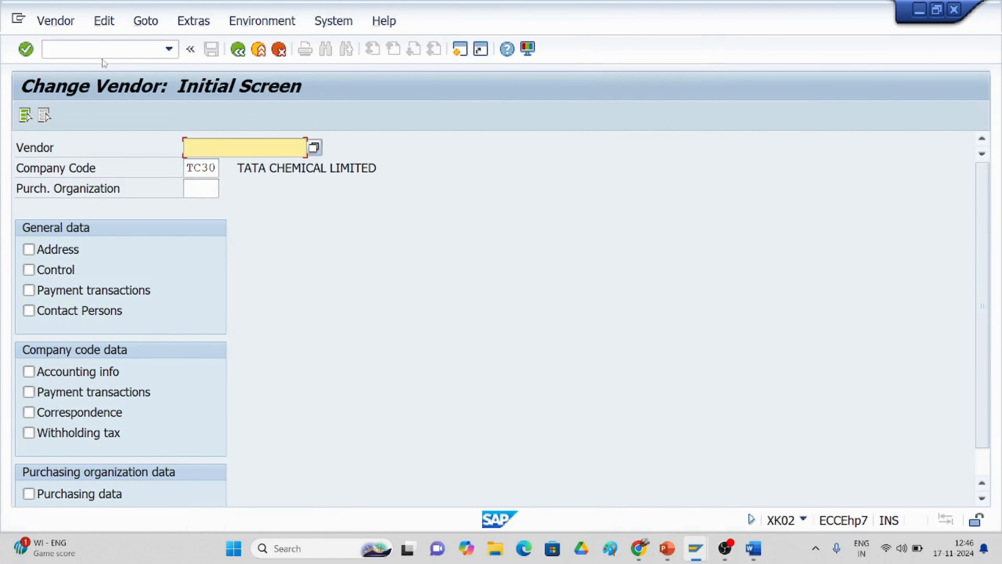
Step: Run /nxk01 and enter account group tc31 on the Create Vendor screen
click(99, 50)
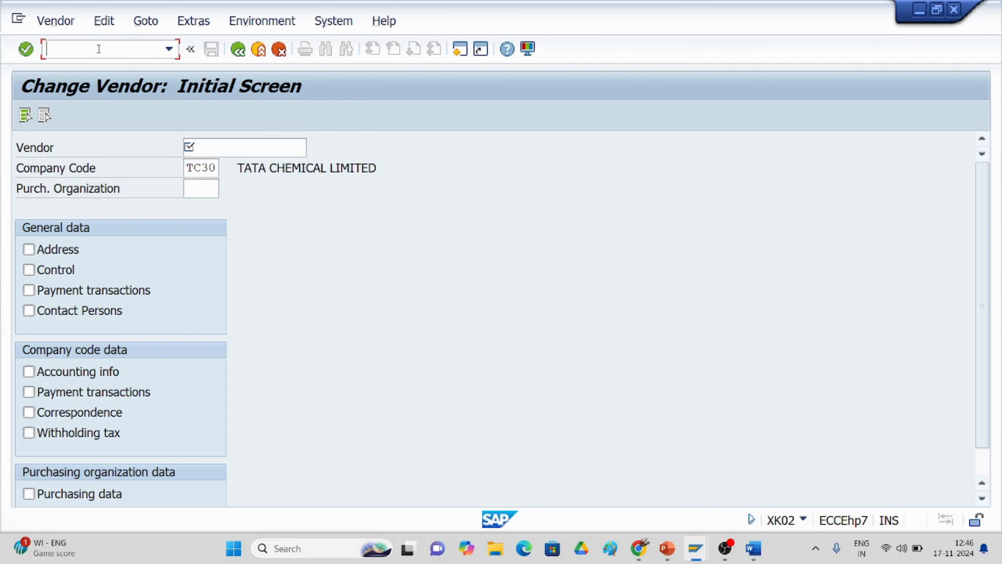
text(/nxk01)
key(Return)
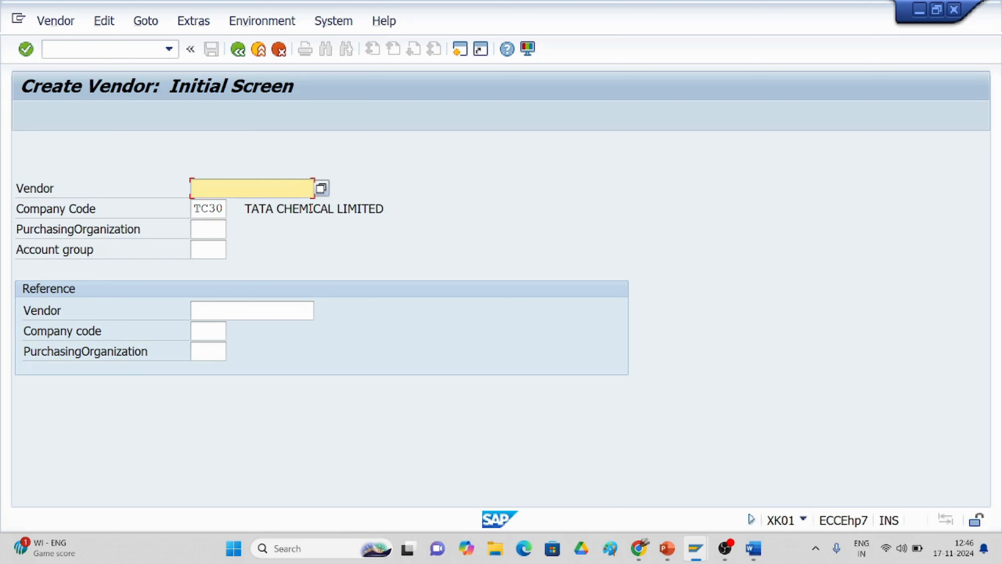
click(213, 249)
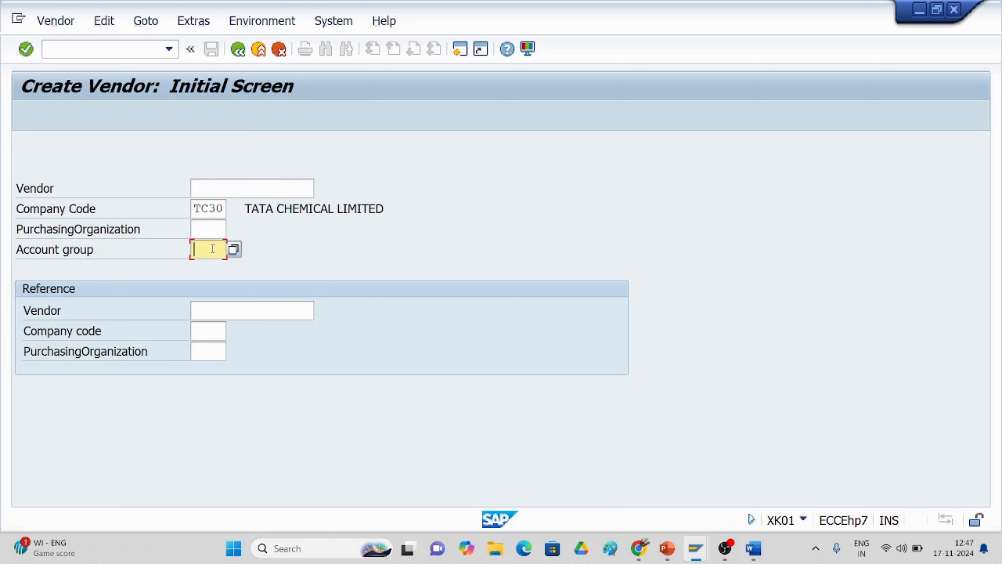
text(tc31)
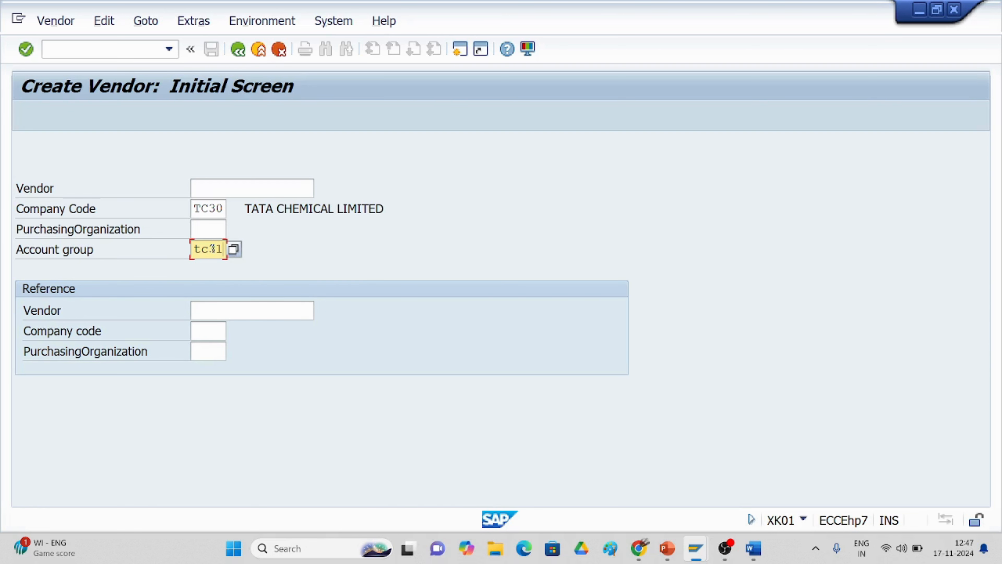
Step: Enter the vendor name 'jj enterprises ltd' with title Company
key(Return)
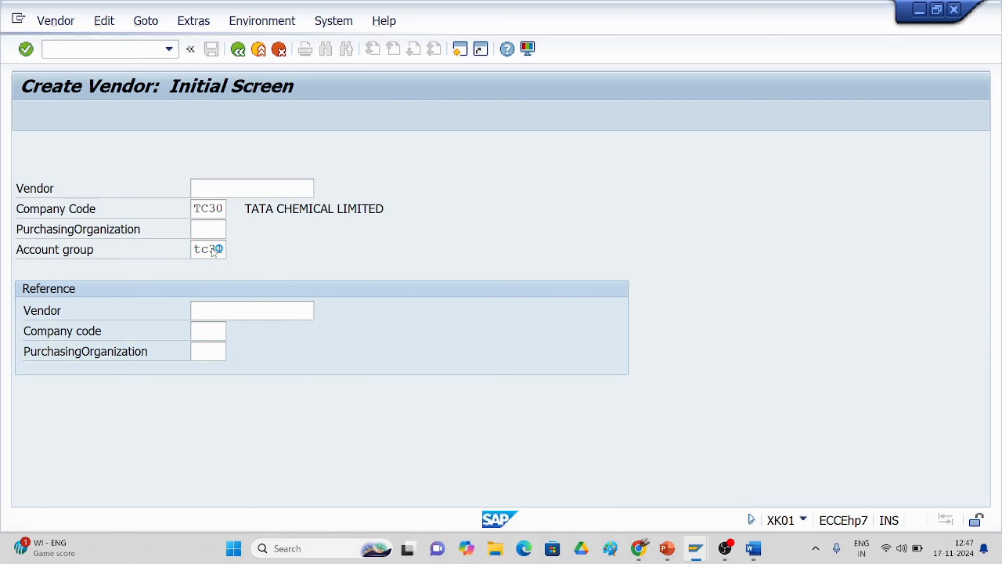
click(218, 250)
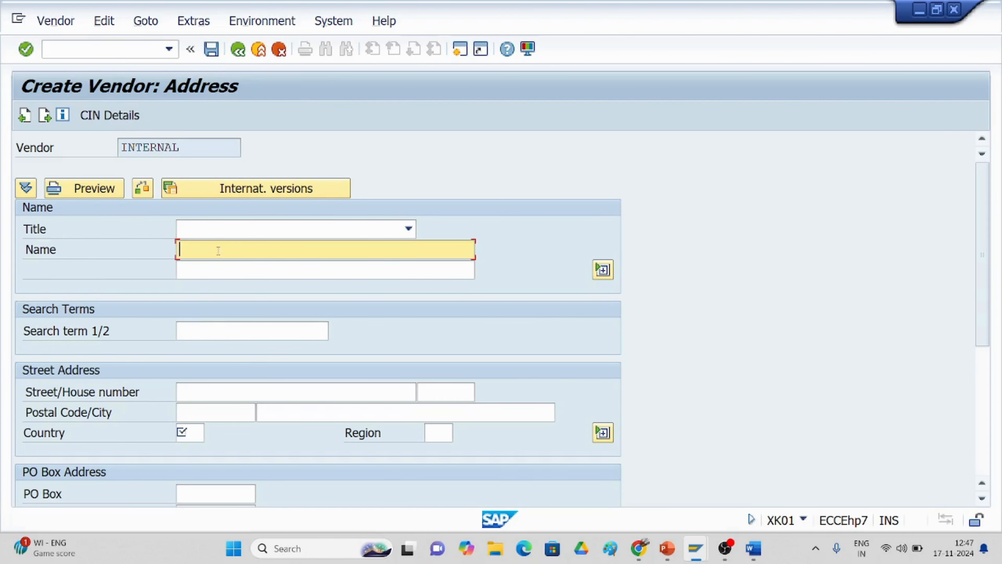
text(jj enterprises ltf)
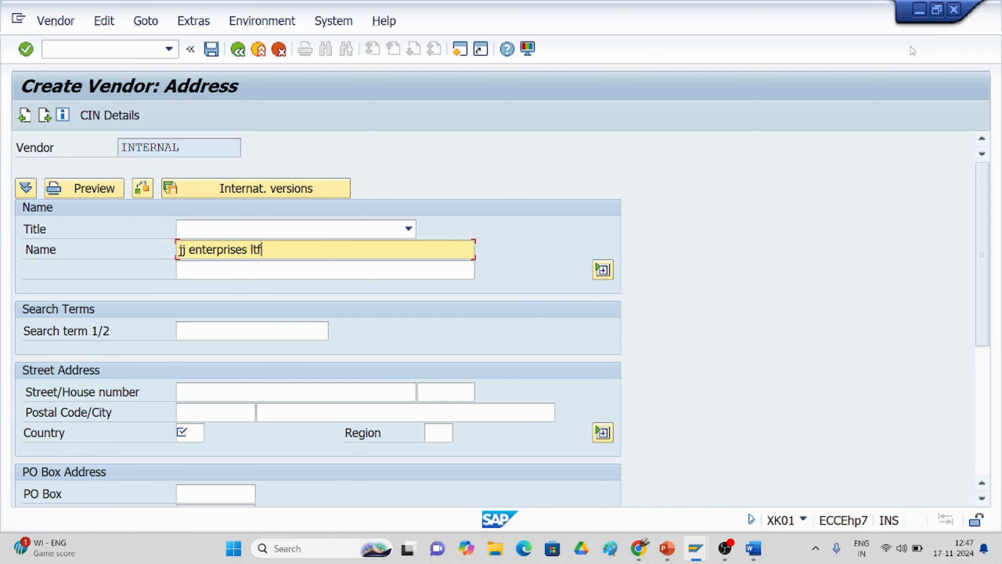
key(BackSpace)
text(d)
click(324, 229)
click(321, 247)
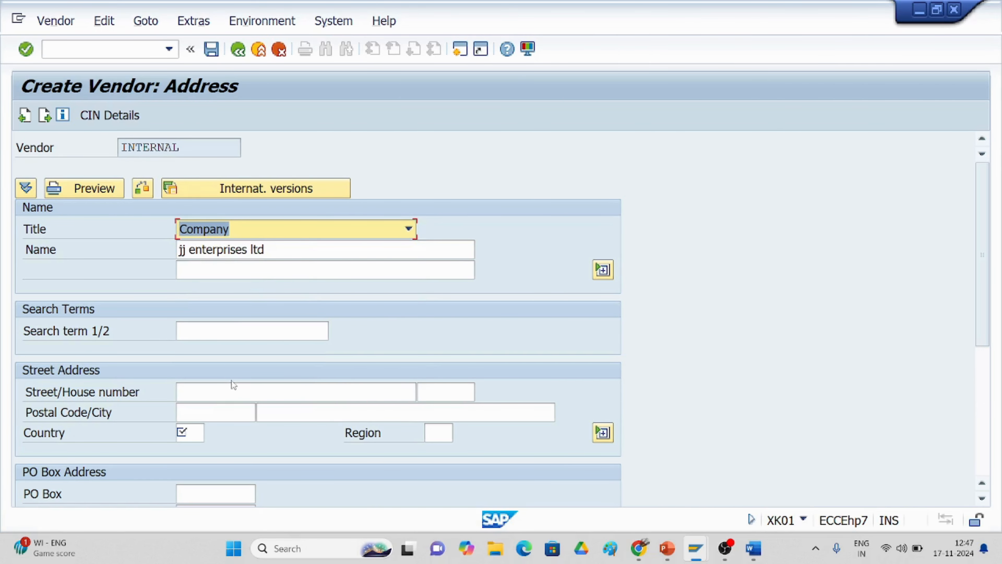
Step: Fill in street 156, city HYDERABAD, country IN and region 01 (Andra Pradesh)
click(224, 388)
text(56)
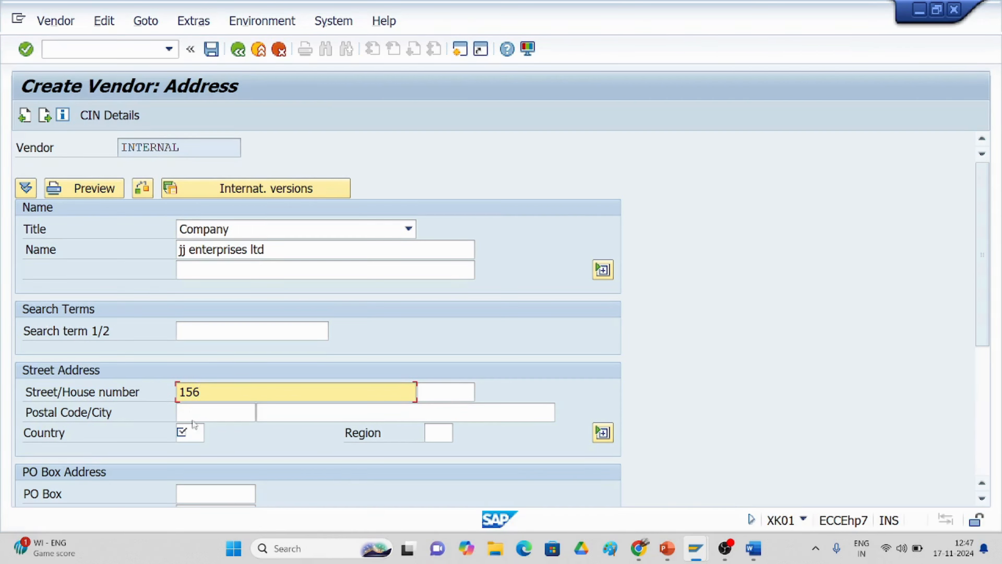
click(289, 412)
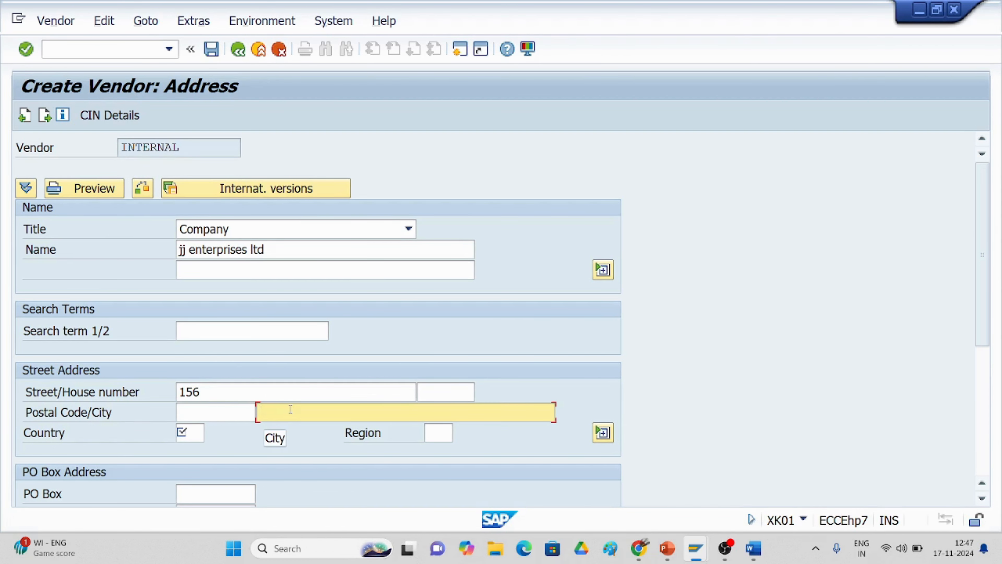
text(k)
key(BackSpace)
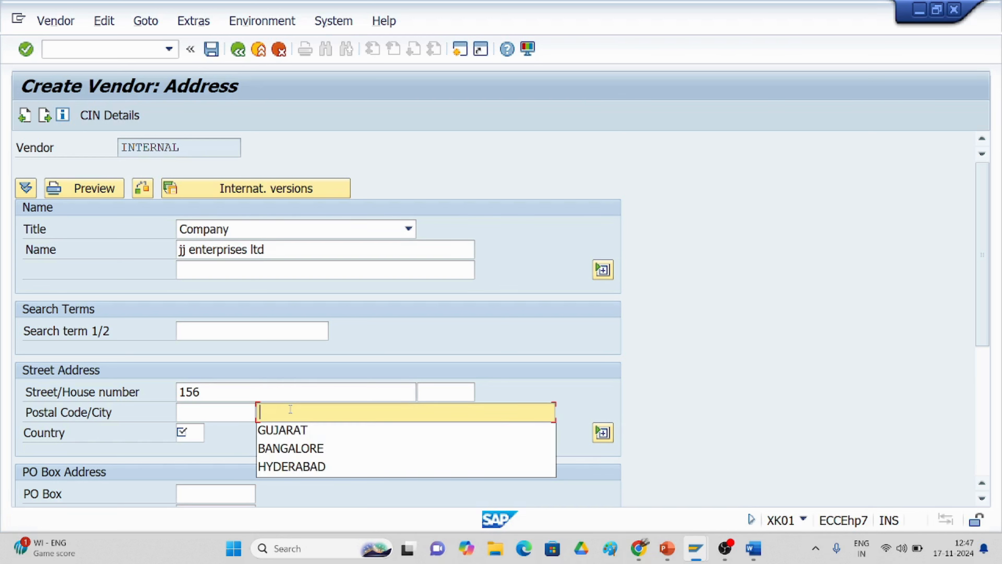
click(280, 467)
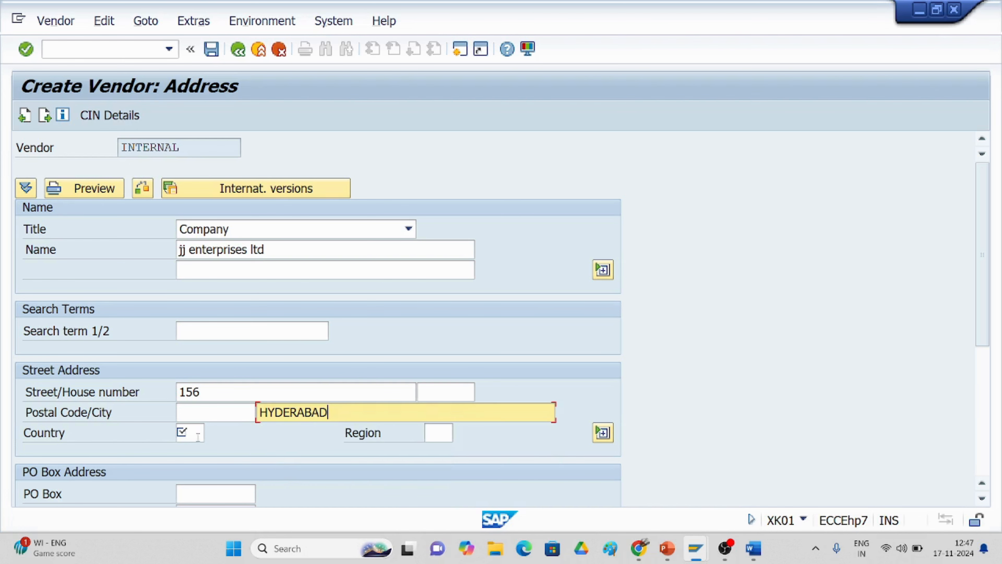
click(190, 433)
text(in)
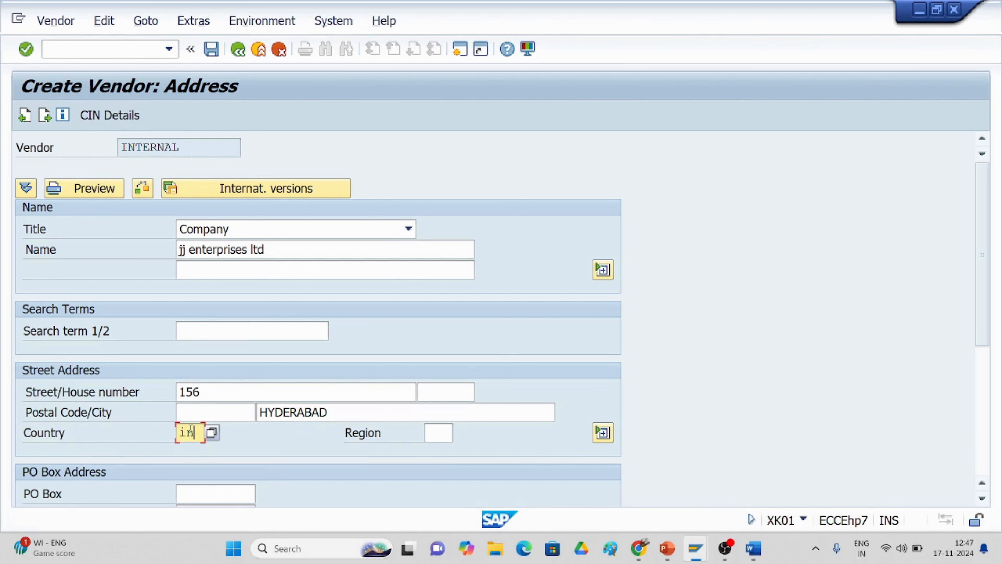
click(450, 433)
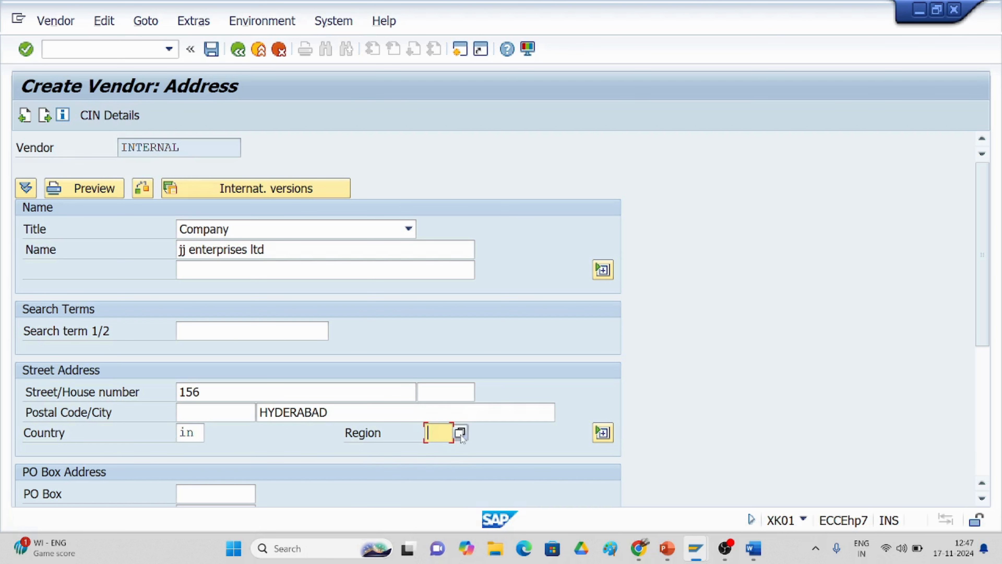
click(460, 433)
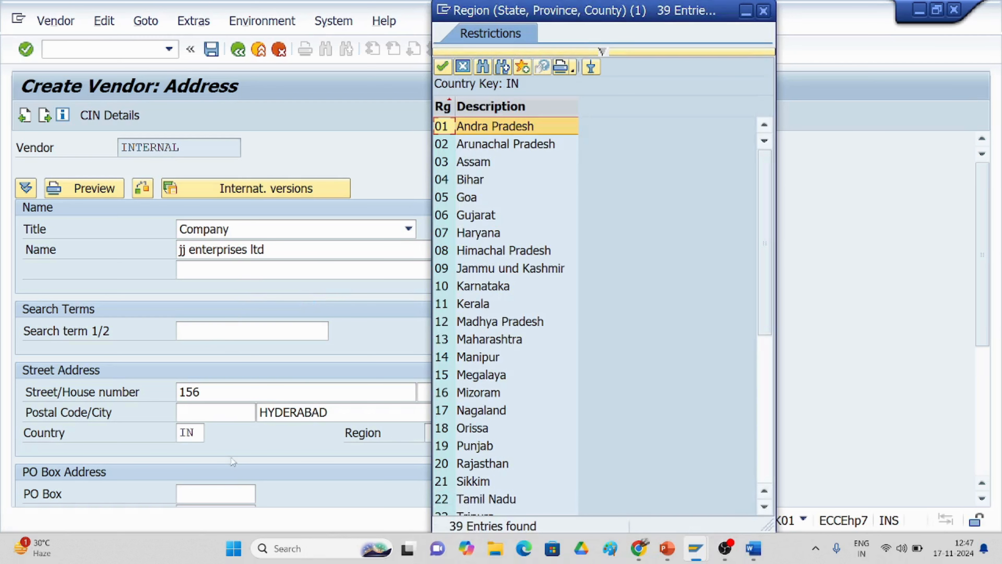
double_click(498, 129)
Step: Enter PO box postal code 530098 and PO box 123456, then continue to control data
scroll(433, 330, down, 1)
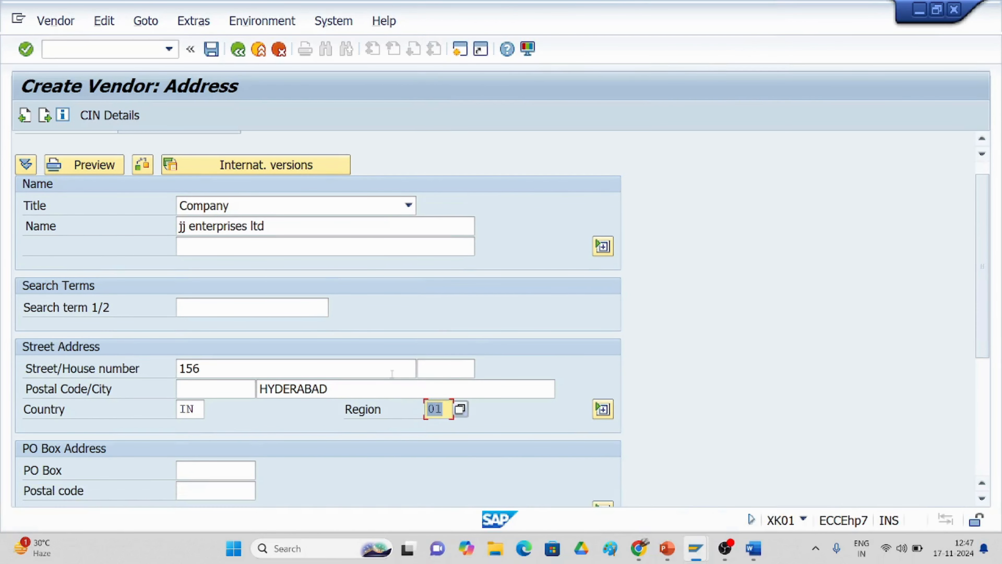
scroll(392, 373, down, 2)
click(191, 450)
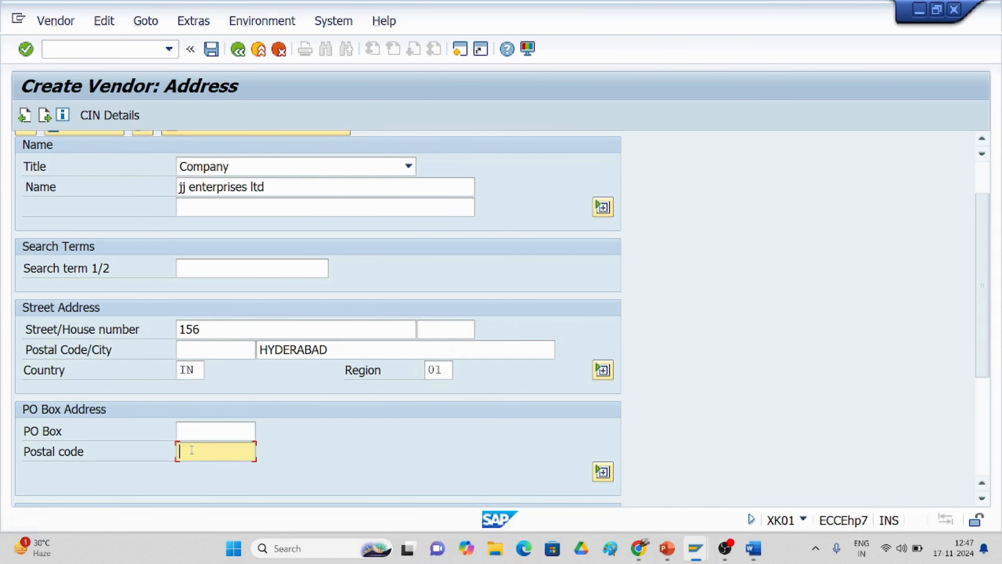
text(530098)
scroll(202, 453, down, 3)
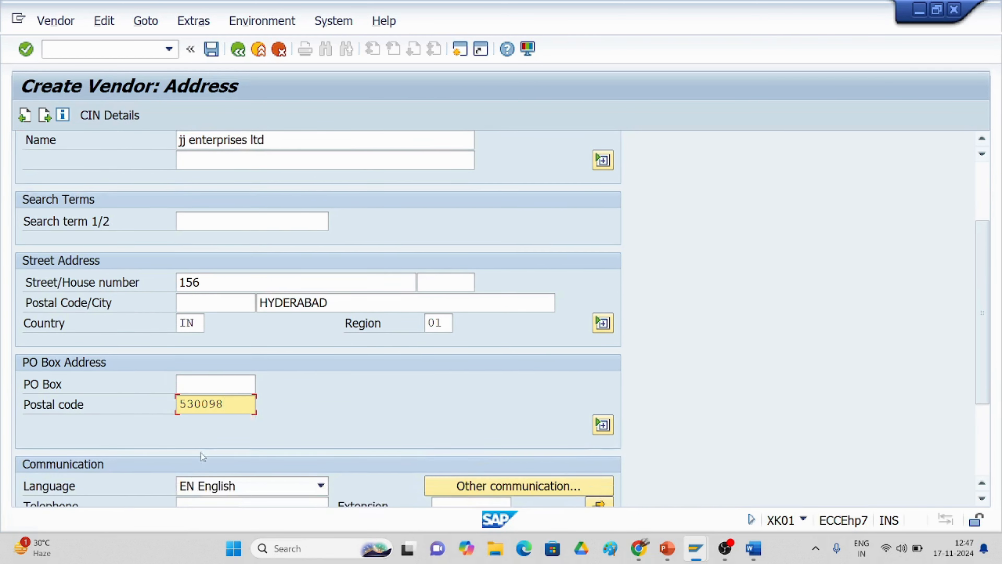
scroll(522, 457, down, 6)
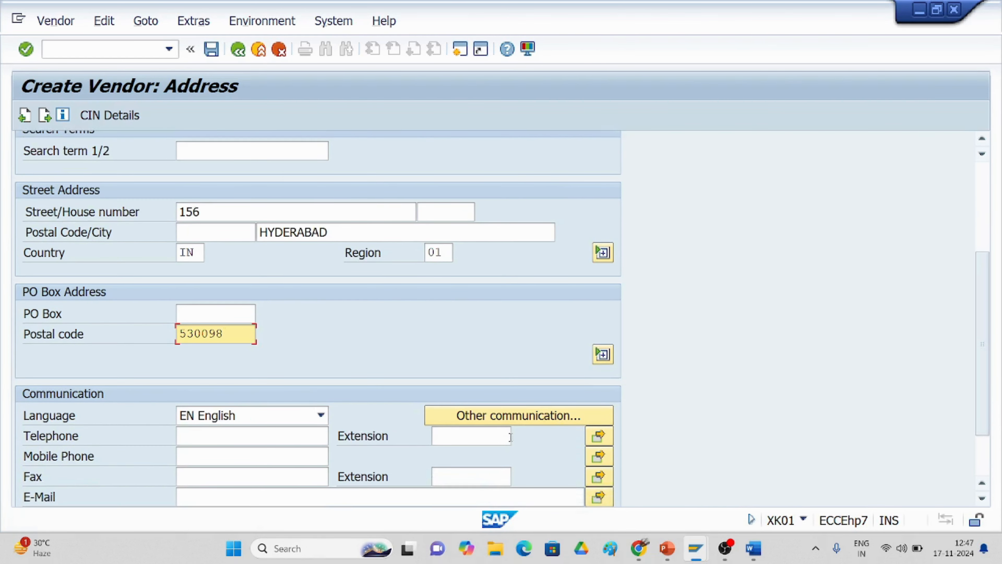
scroll(449, 390, down, 1)
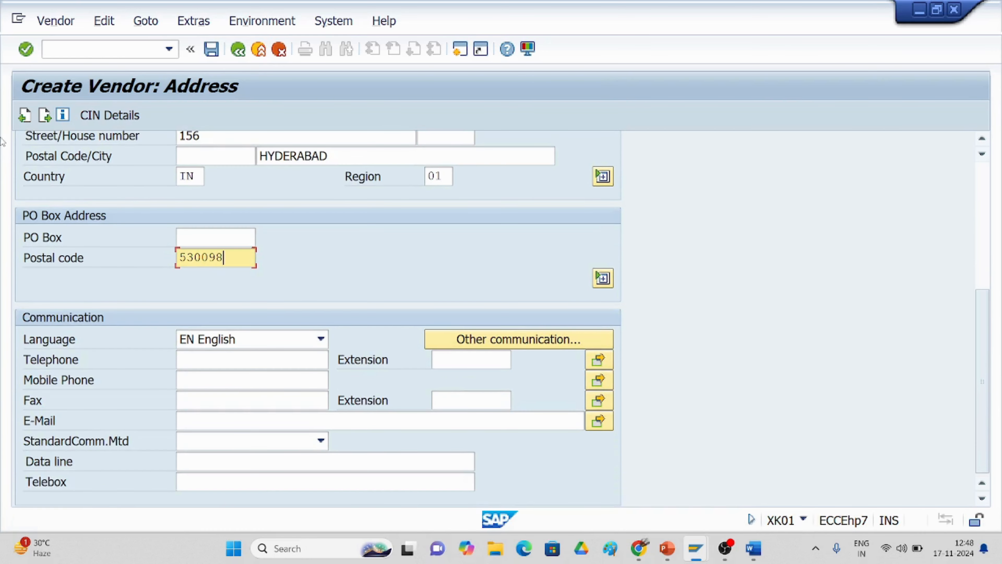
click(44, 116)
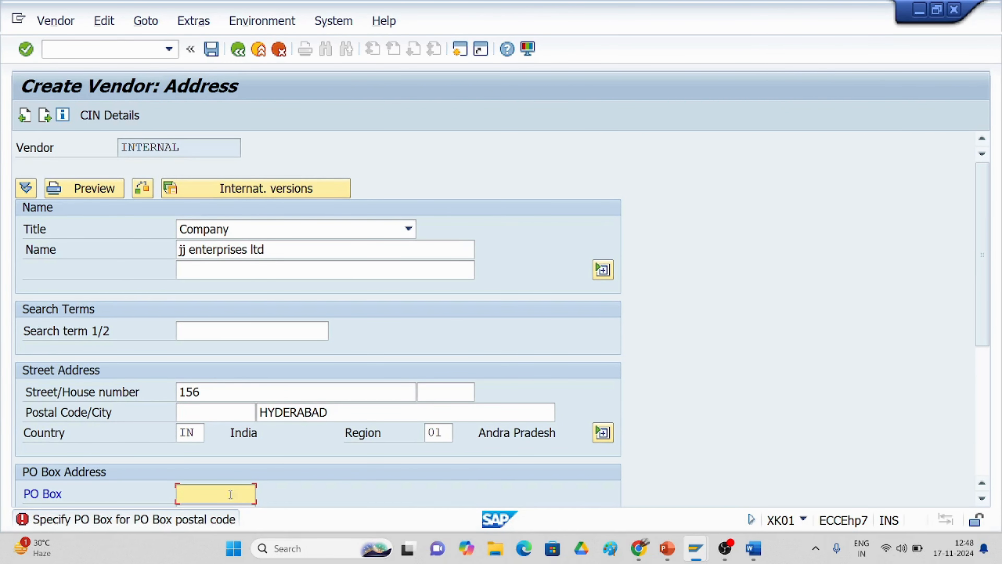
text(123456)
click(43, 116)
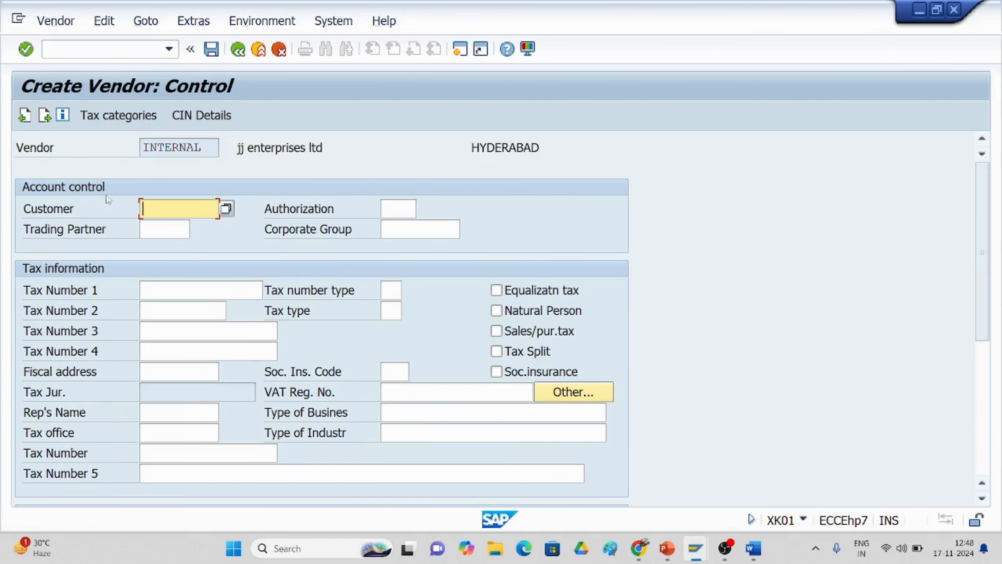
Step: Set reconciliation account 2001 and cash management group A1 for the vendor
click(44, 116)
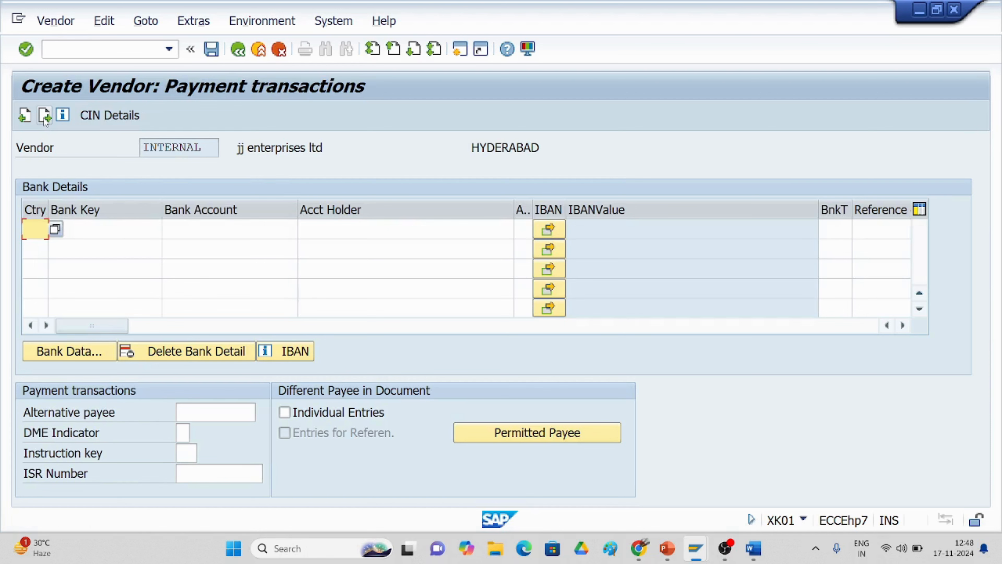
click(44, 116)
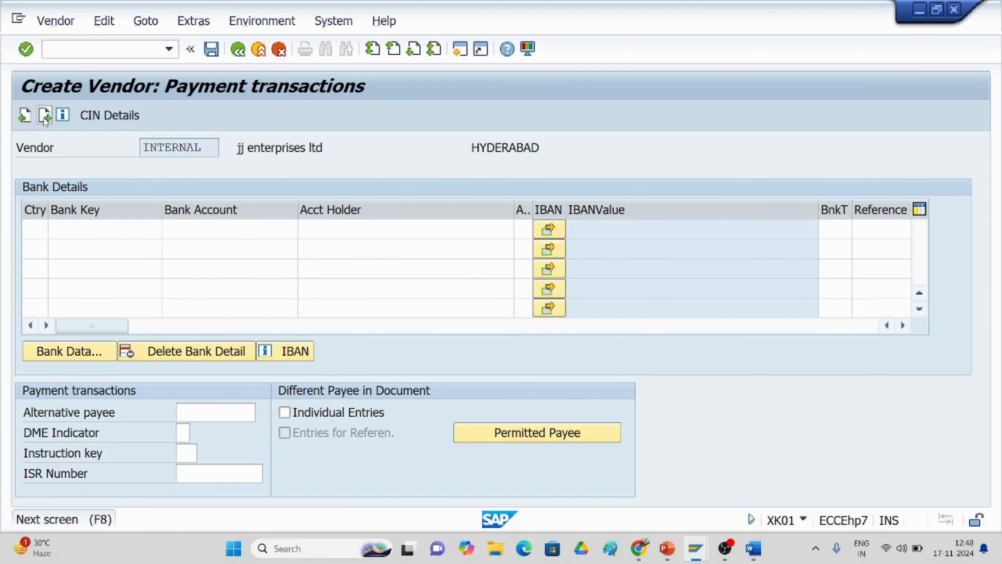
click(44, 116)
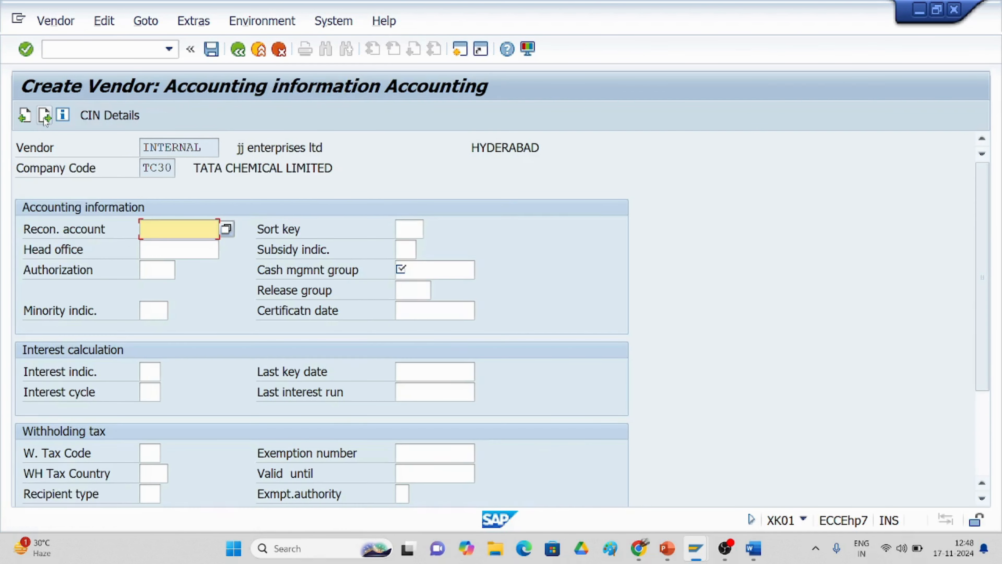
click(227, 229)
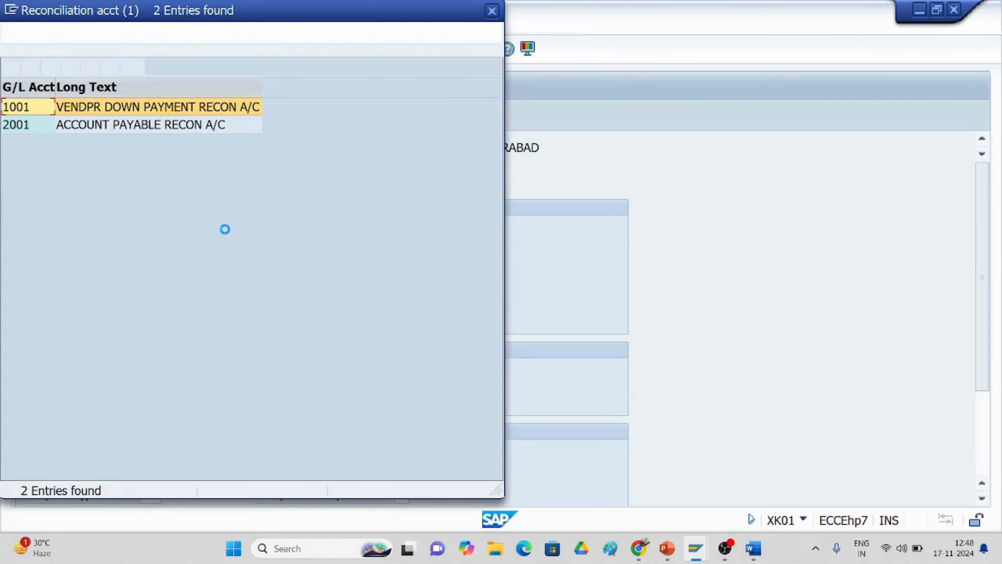
double_click(143, 125)
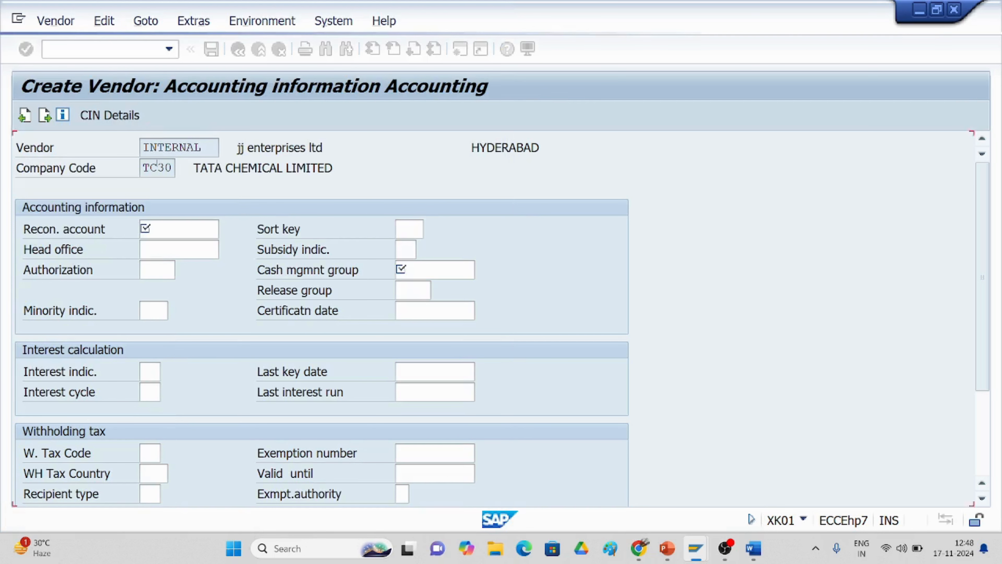
click(407, 270)
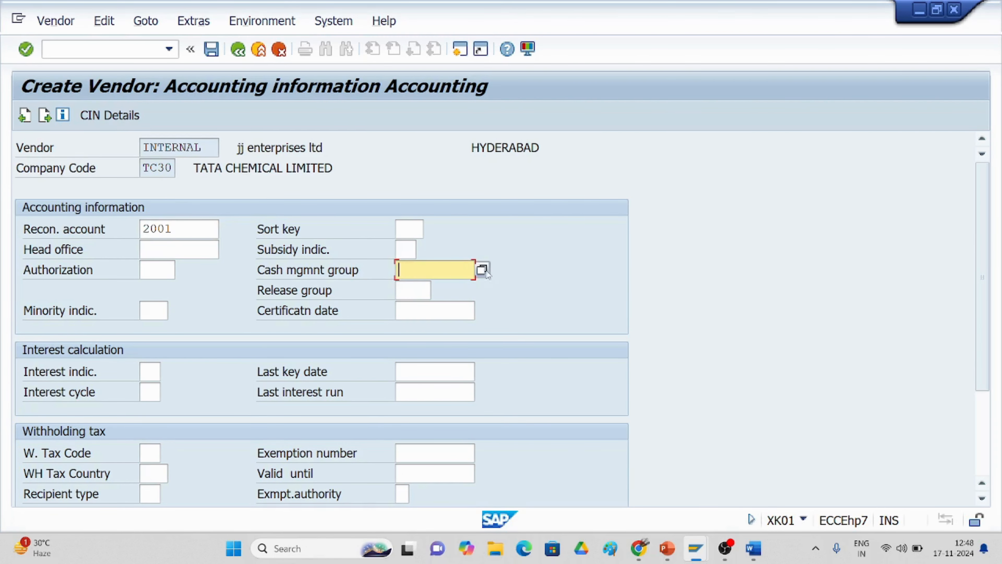
click(482, 268)
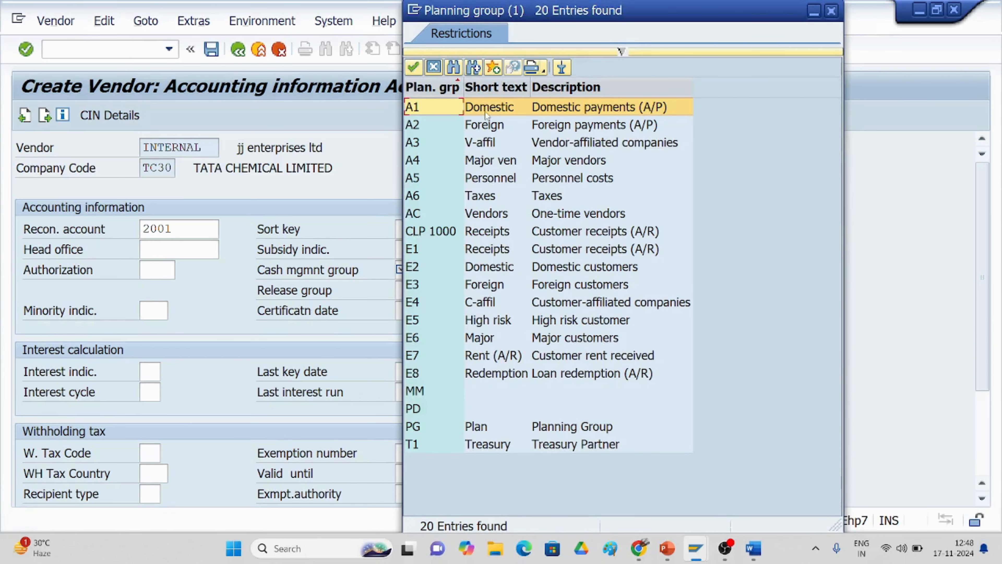
double_click(485, 112)
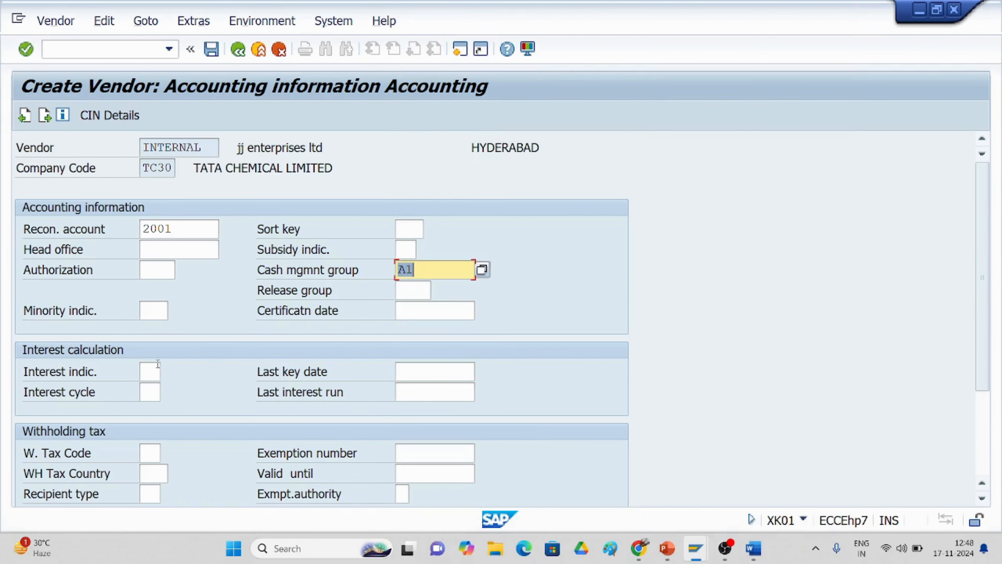
Step: Set payment terms 0001 and save the new vendor in TC30
click(46, 117)
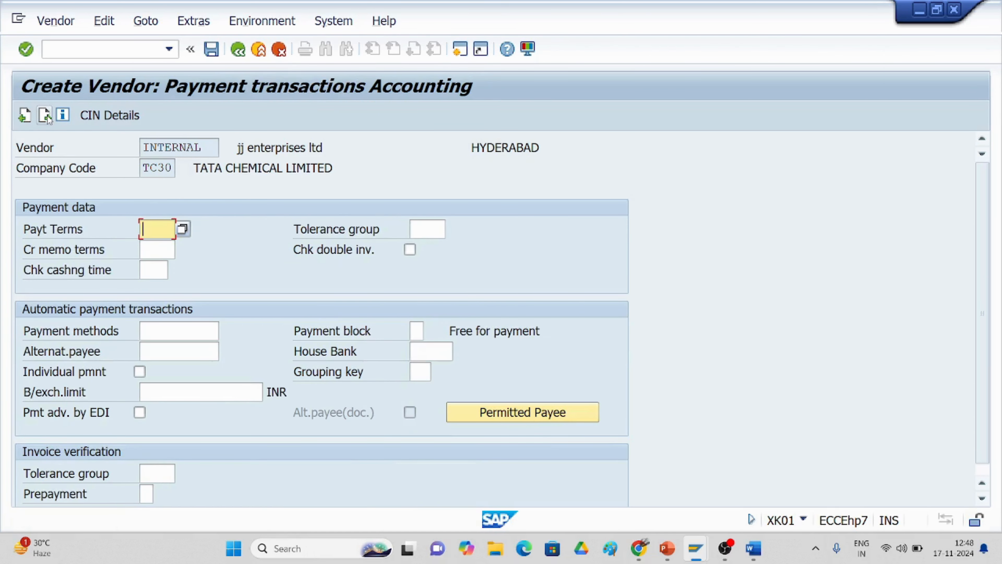
click(182, 229)
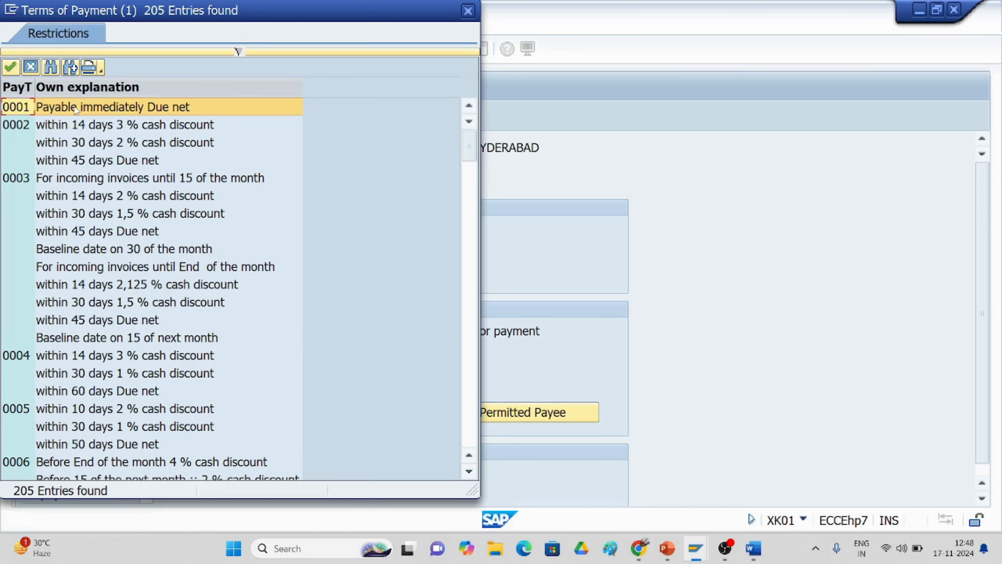
double_click(76, 110)
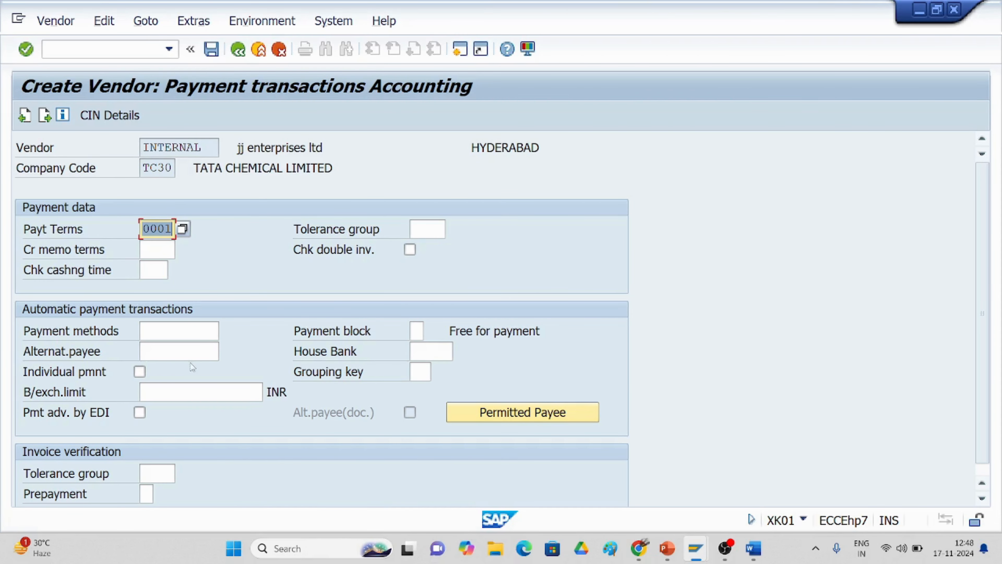
click(44, 115)
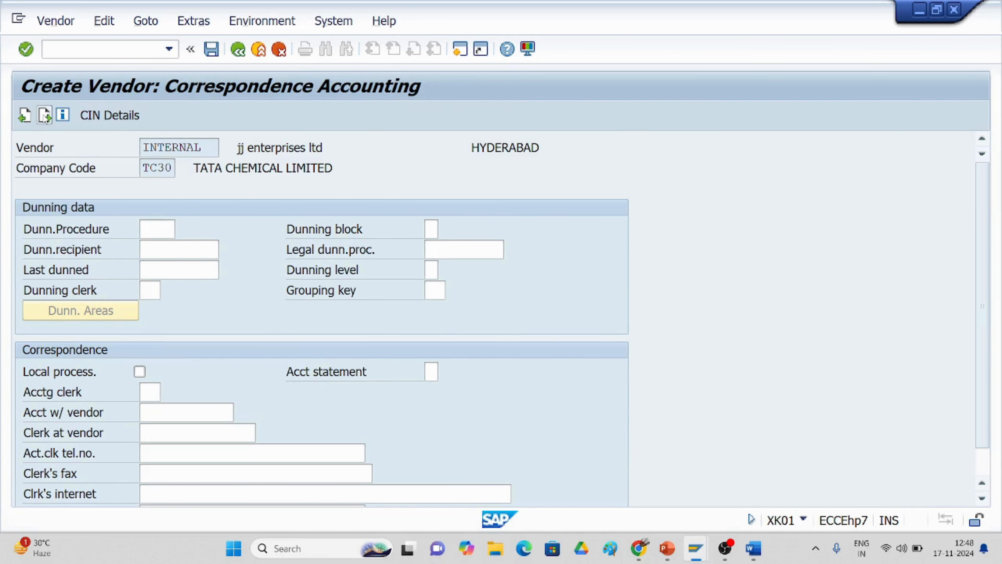
click(44, 116)
click(272, 380)
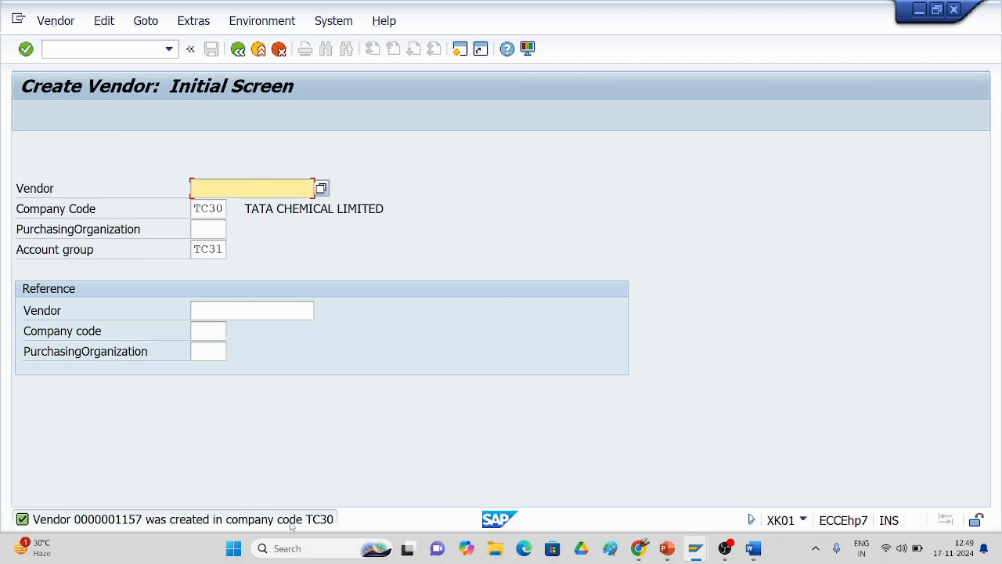
Step: Check the vendor number range intervals via XKN1 in a second session, then return to Create Vendor
click(459, 49)
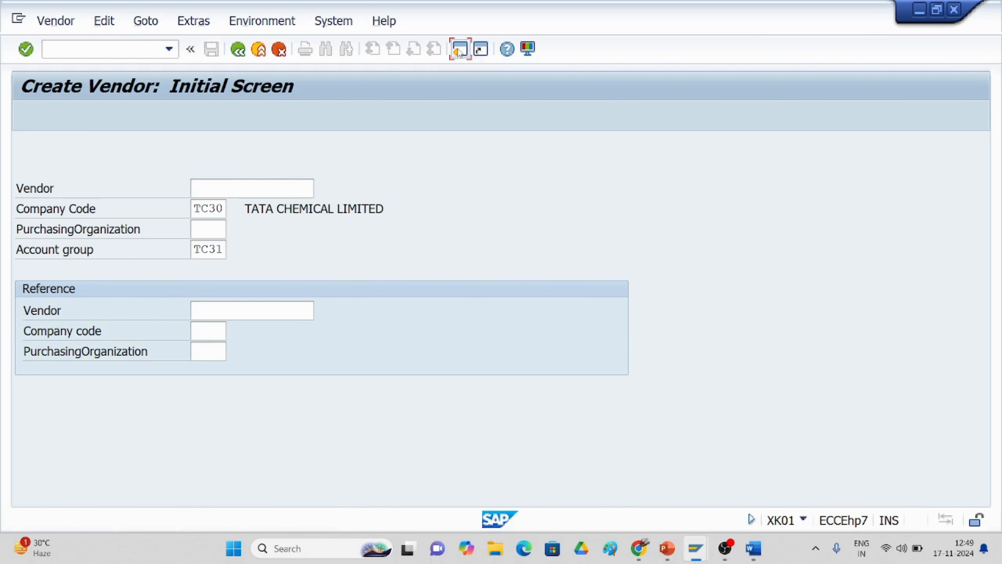
text(/nxkn)
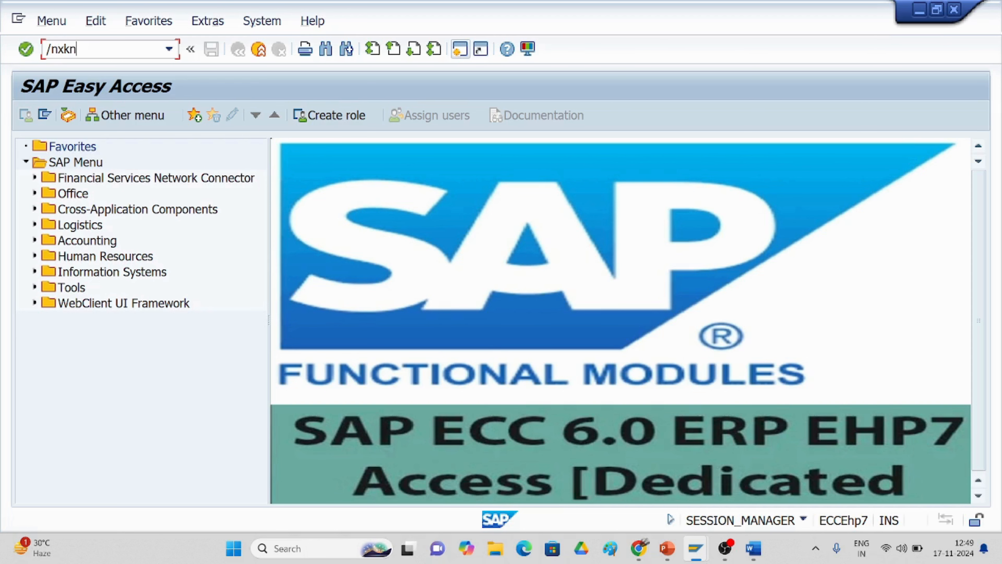
text(1)
key(Return)
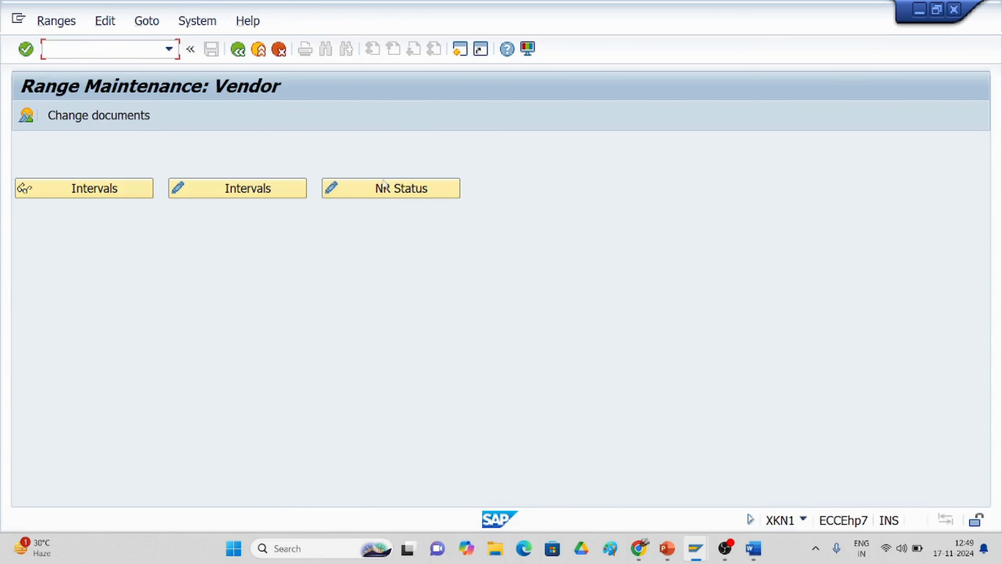
click(56, 192)
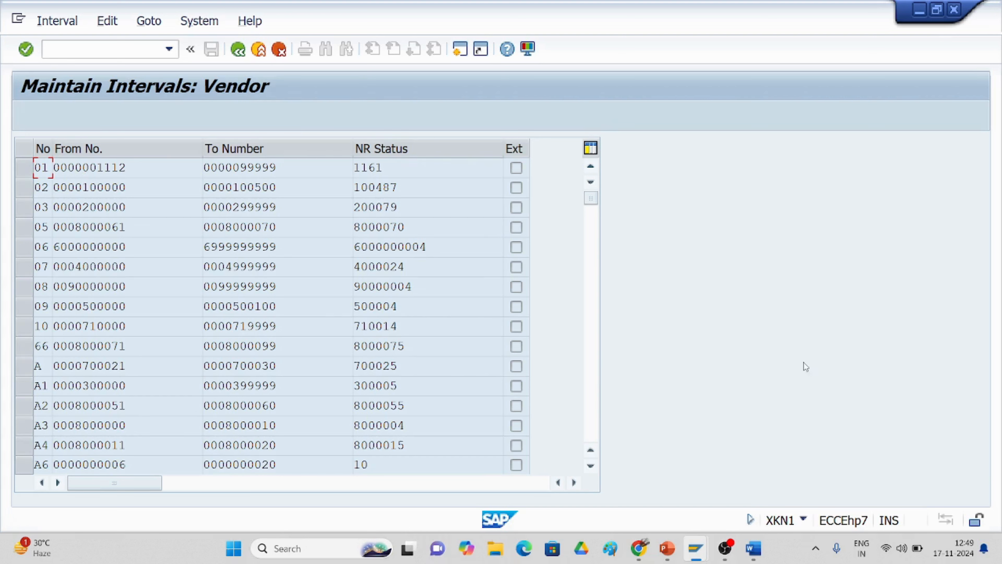
mouse_move(696, 550)
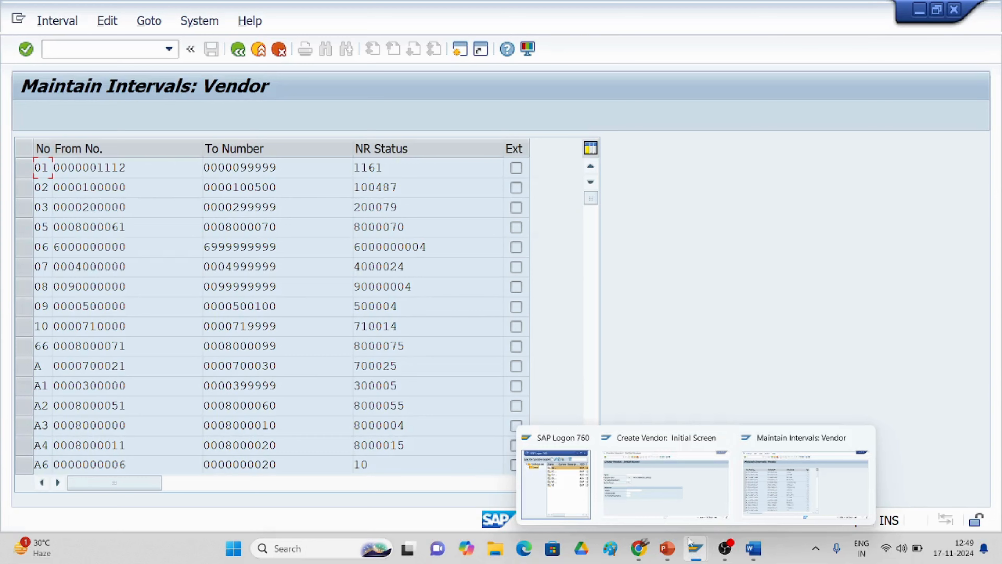
click(682, 505)
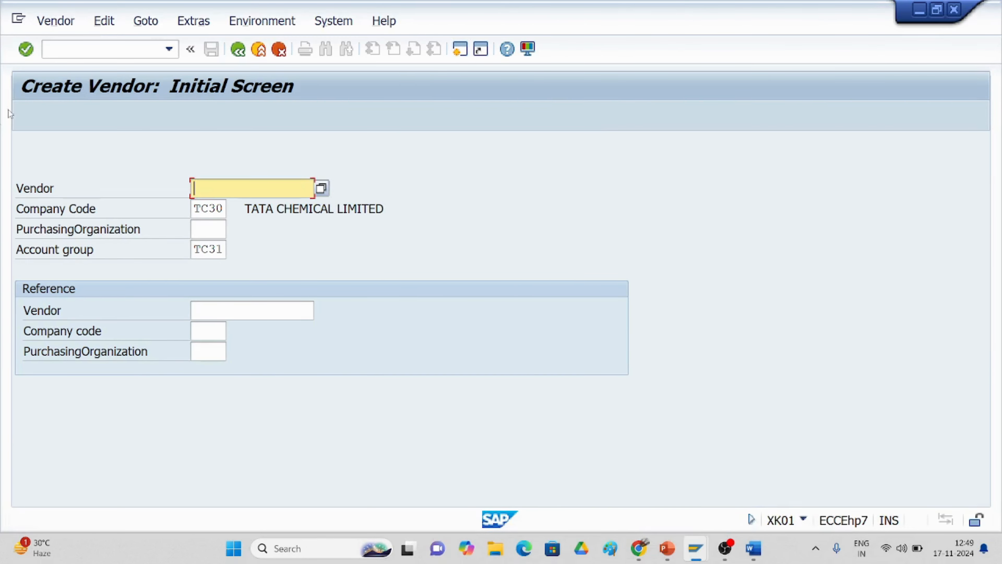
Step: Start FB60 with invoice date 17.11.2024, amount 30000 and a G/L 3000 line of 30000
click(119, 51)
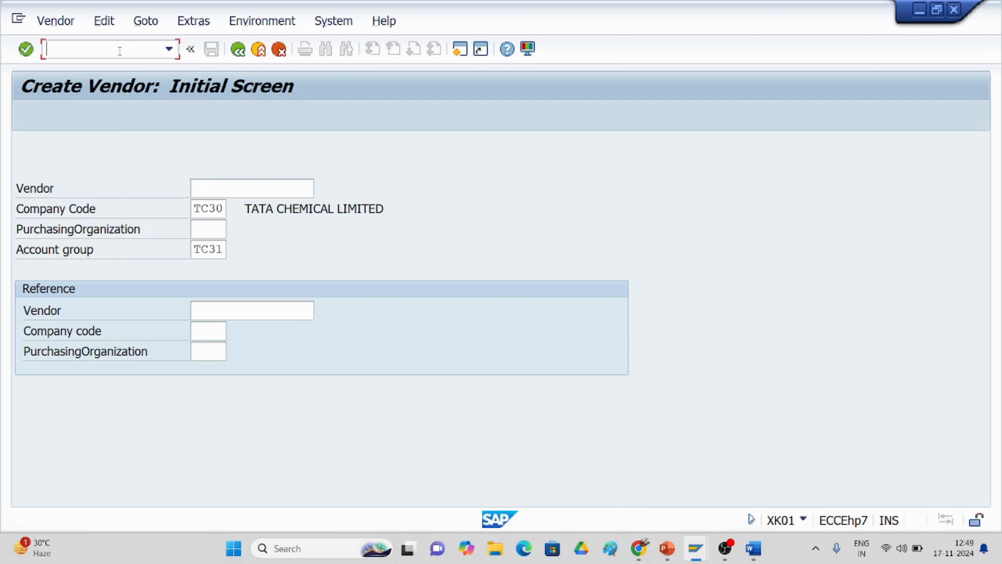
text(/nfb60)
key(Return)
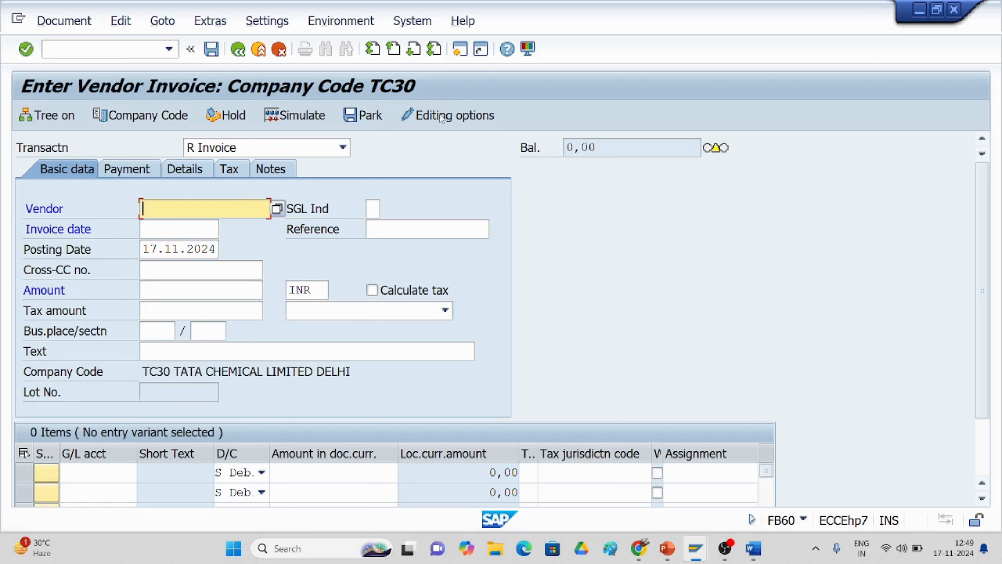
click(180, 229)
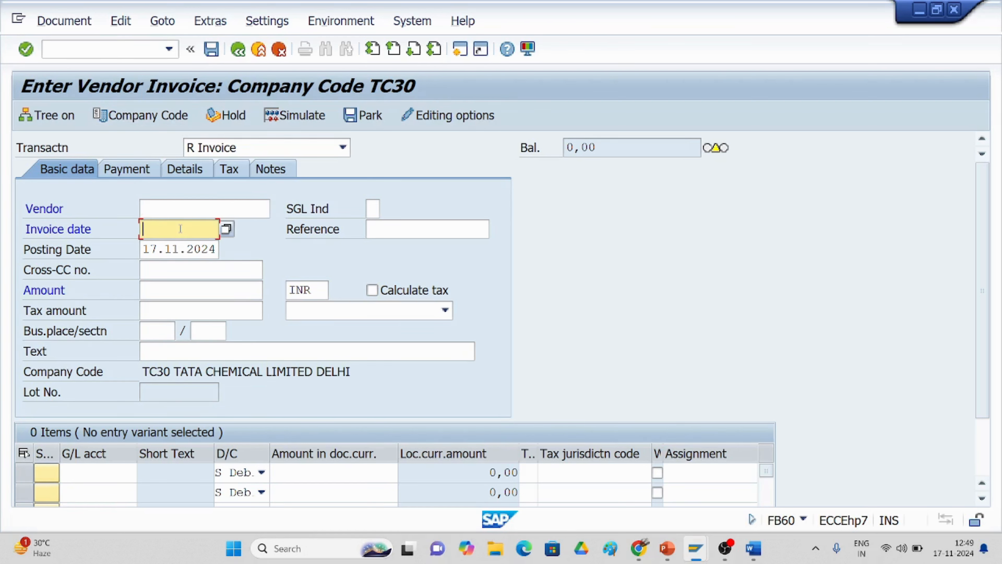
text(17.)
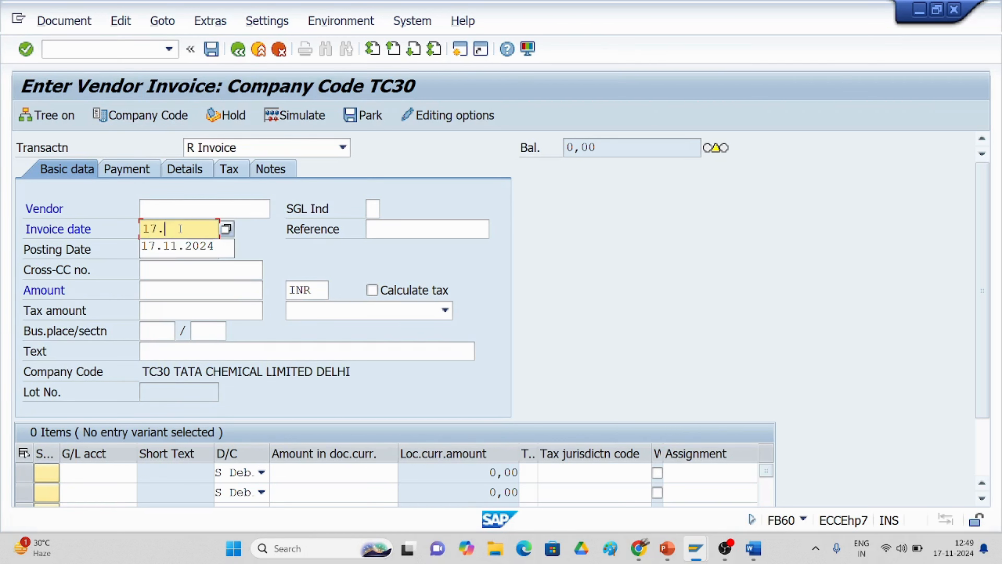
text(11.2024)
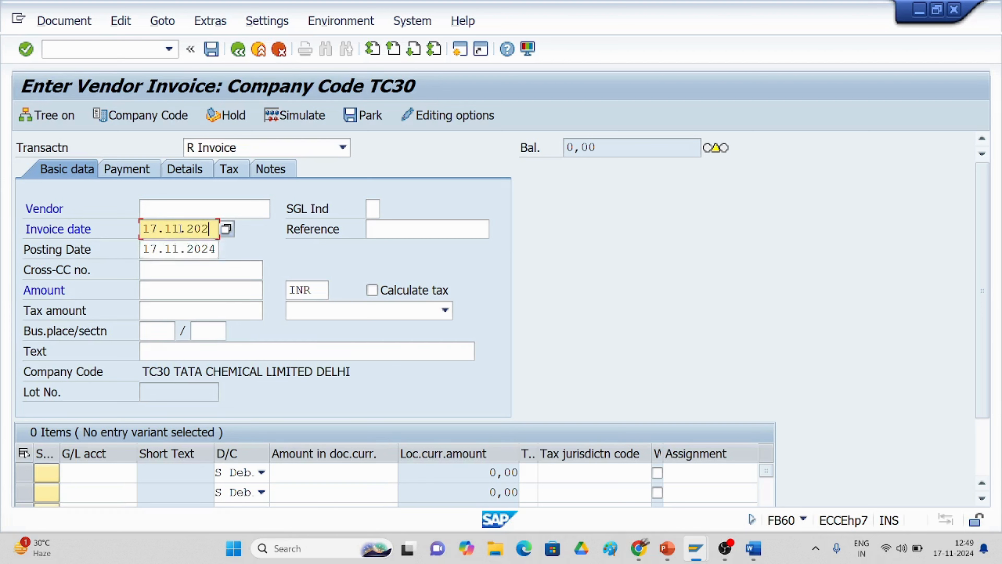
click(197, 293)
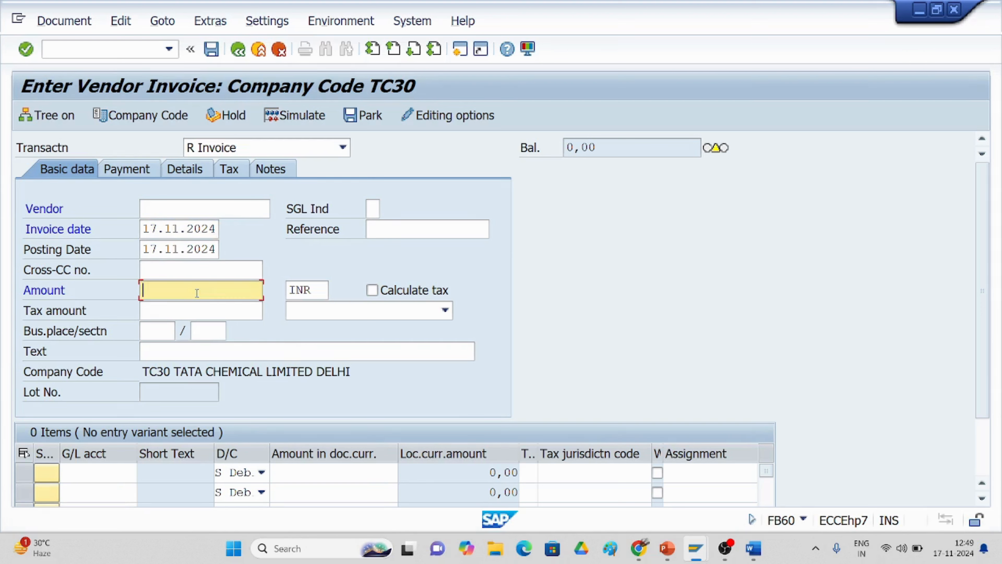
text(30000)
click(89, 475)
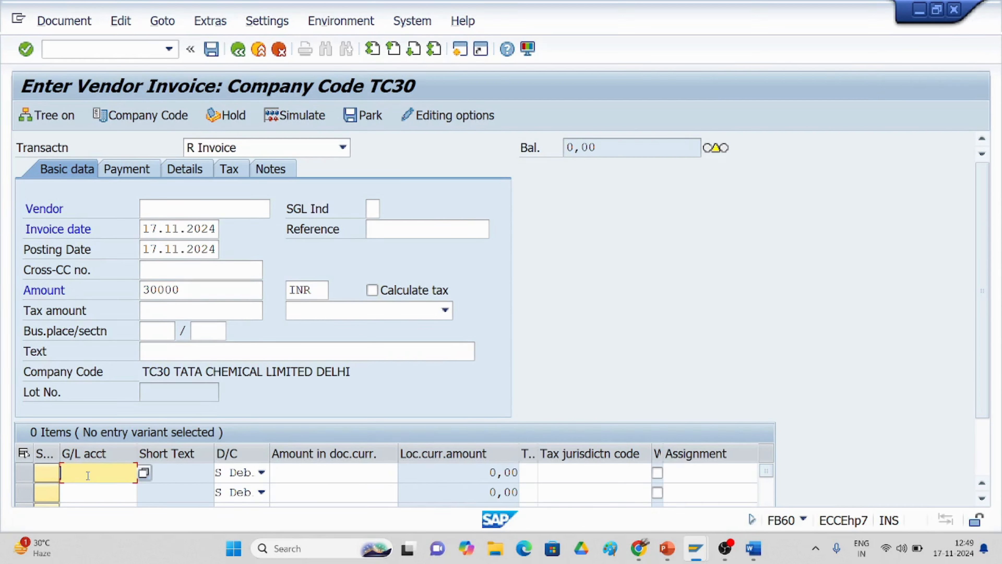
text(3000)
click(313, 477)
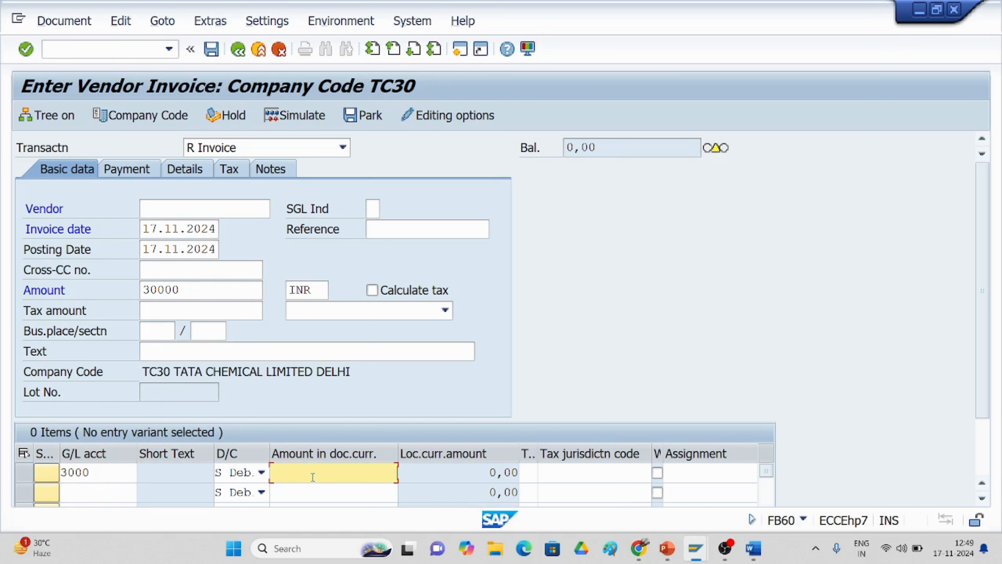
text(30000)
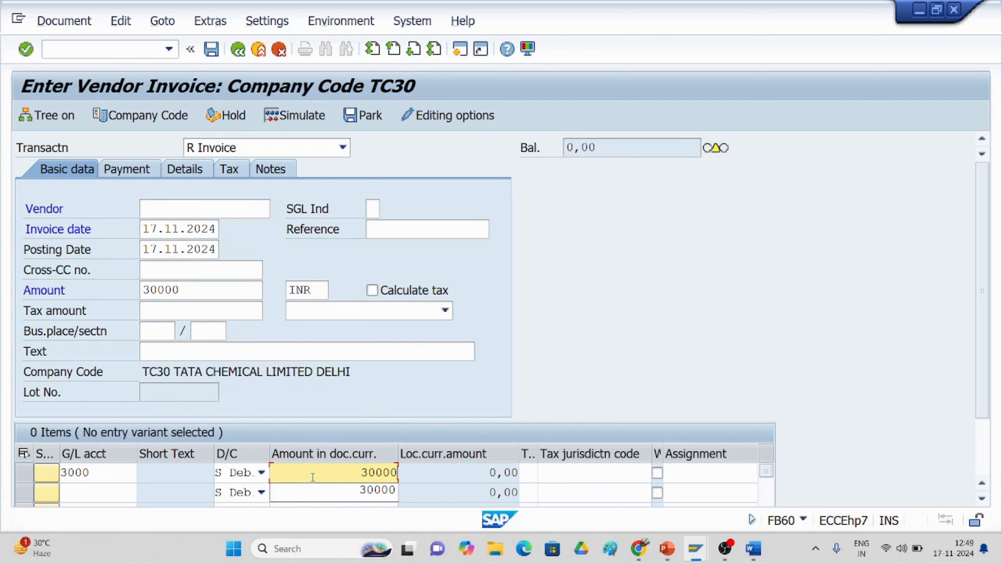
Step: Add header and line text BEING INVOICE BOOKED FOR RENT and confirm the entries
click(186, 352)
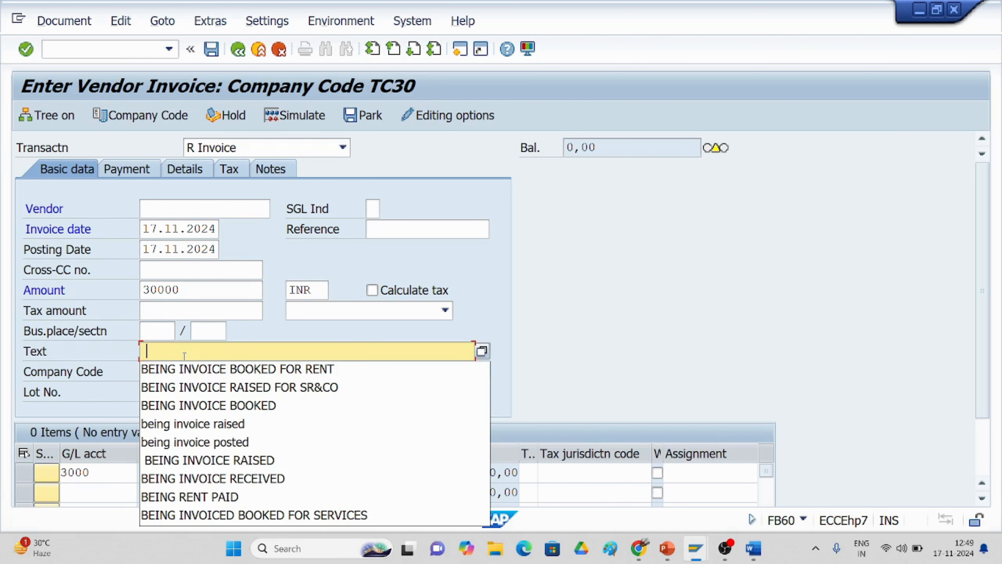
click(187, 369)
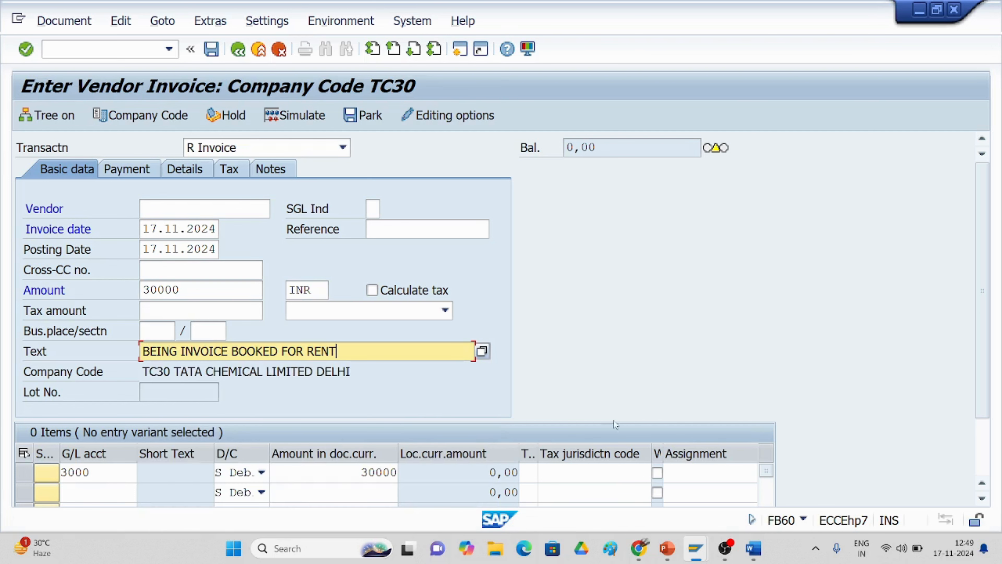
scroll(988, 441, down, 2)
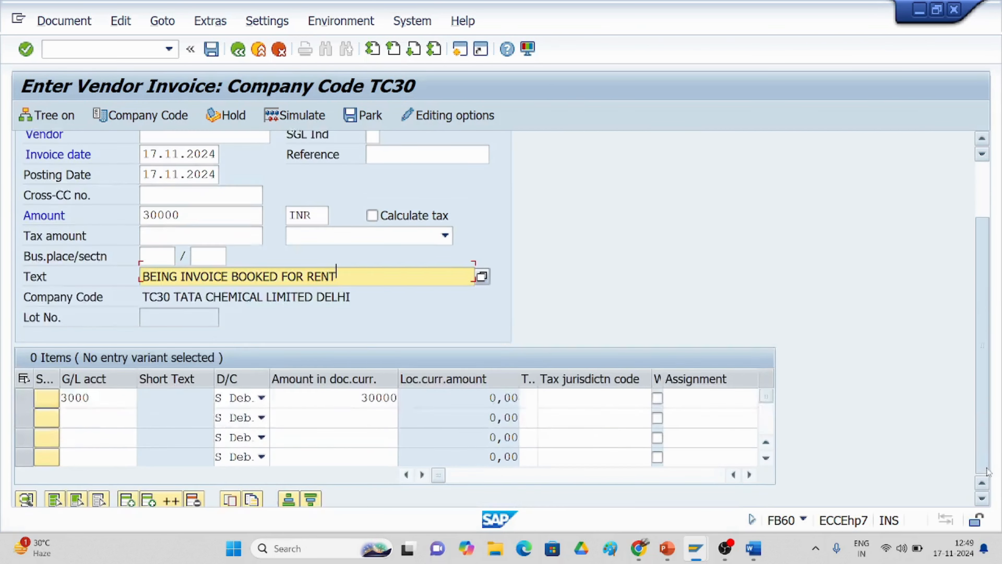
click(749, 470)
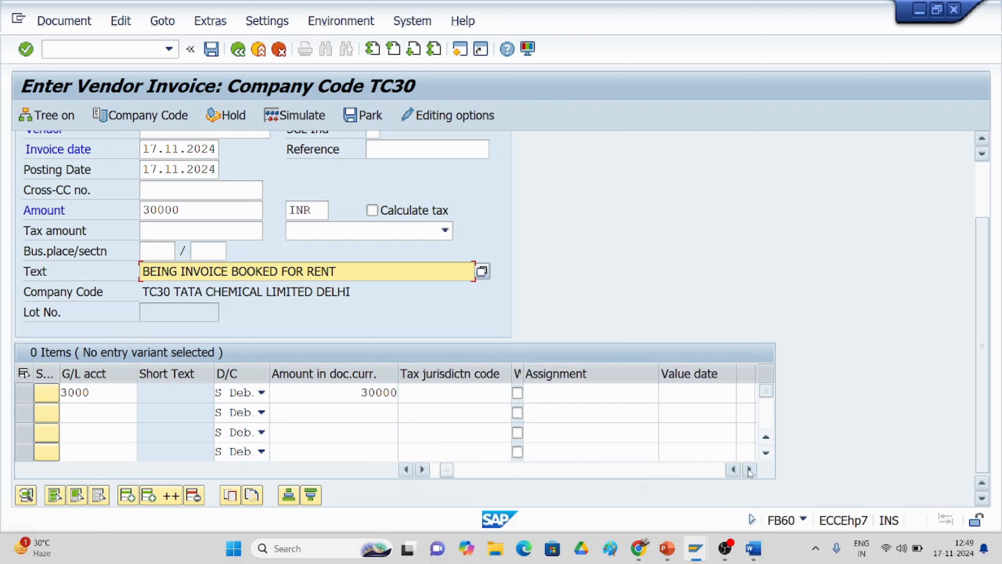
click(749, 470)
click(656, 395)
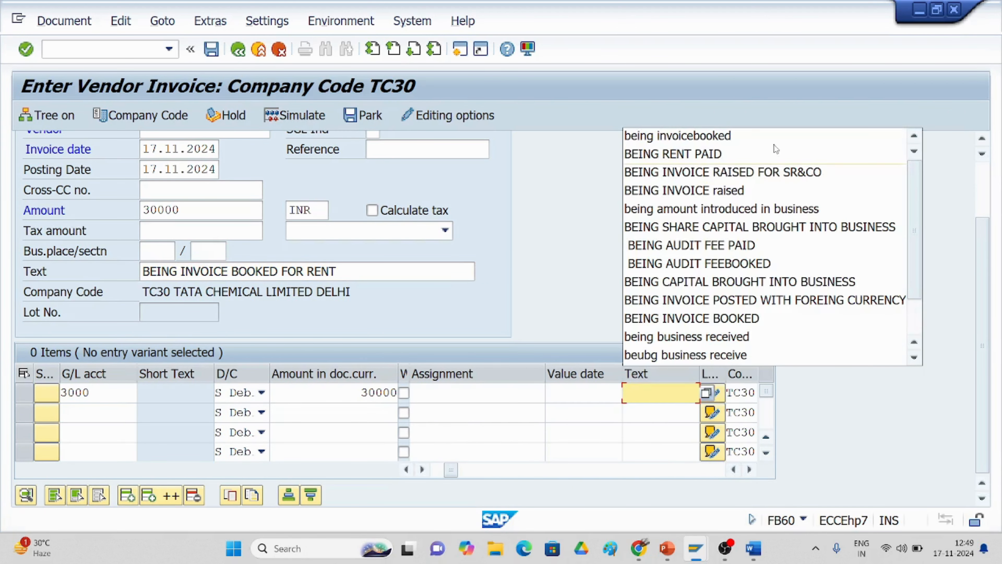
click(707, 143)
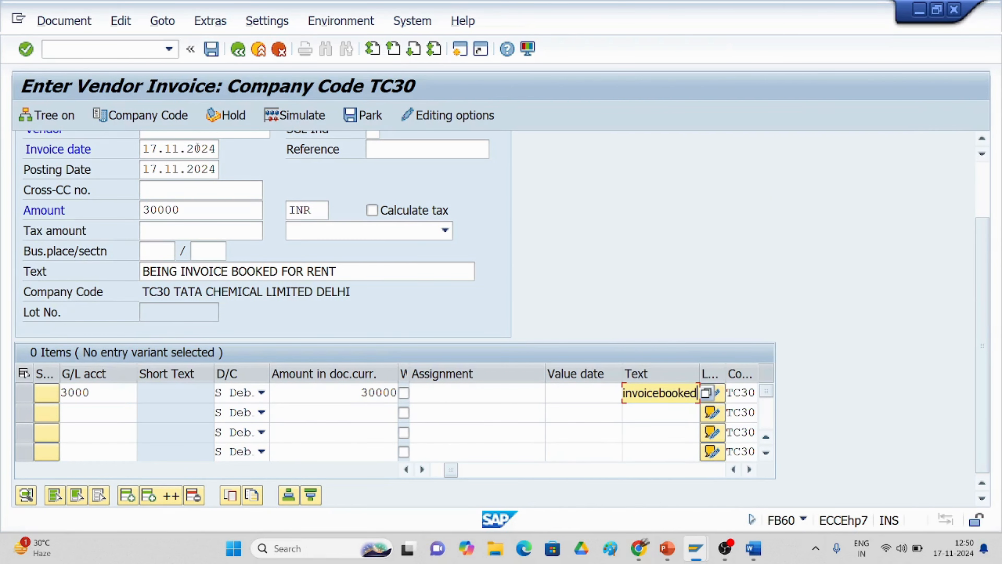
scroll(226, 215, up, 3)
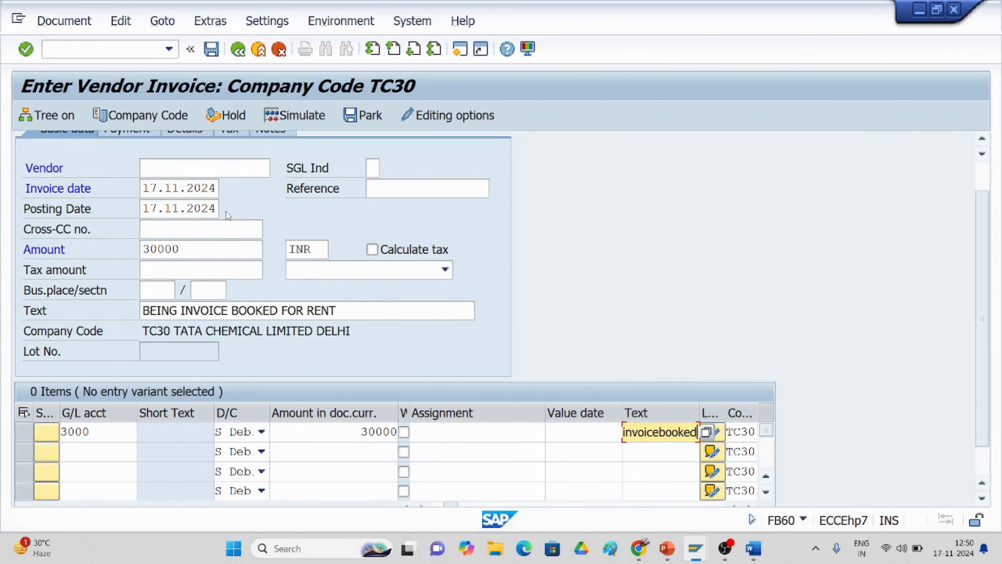
key(Return)
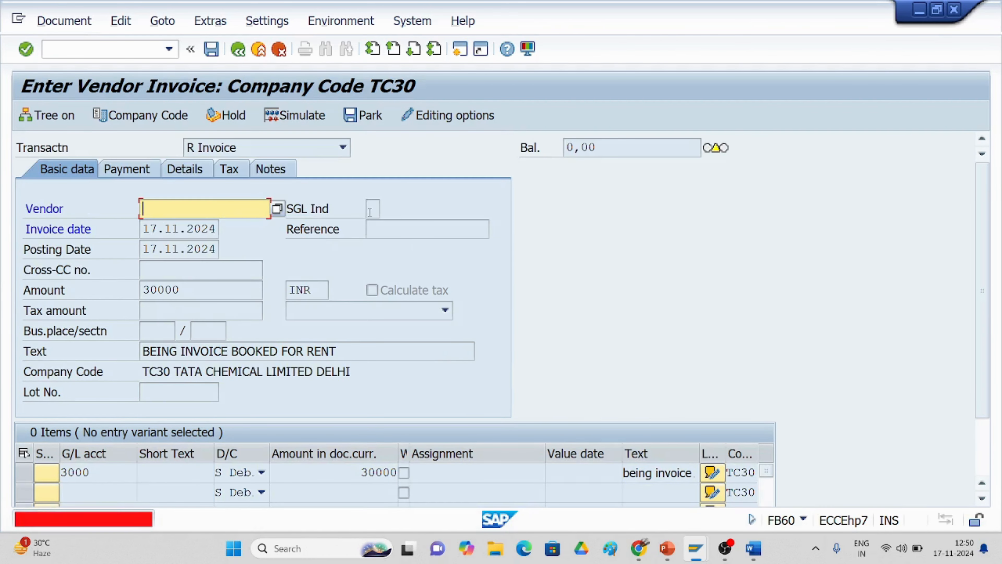
Step: Select vendor 1157 JJ ENTERPRISES LTD from the TC30 vendor search
click(277, 208)
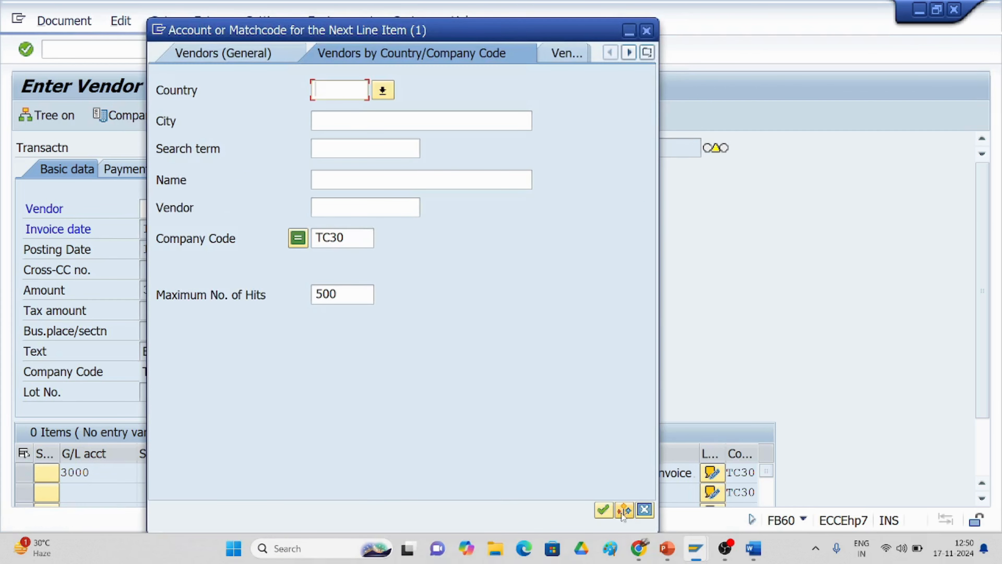
click(603, 510)
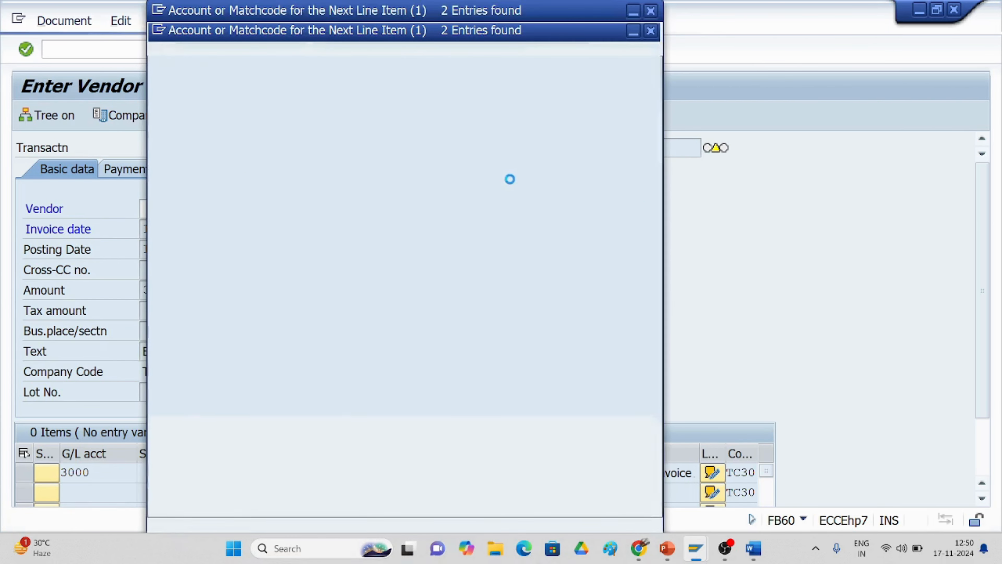
click(326, 148)
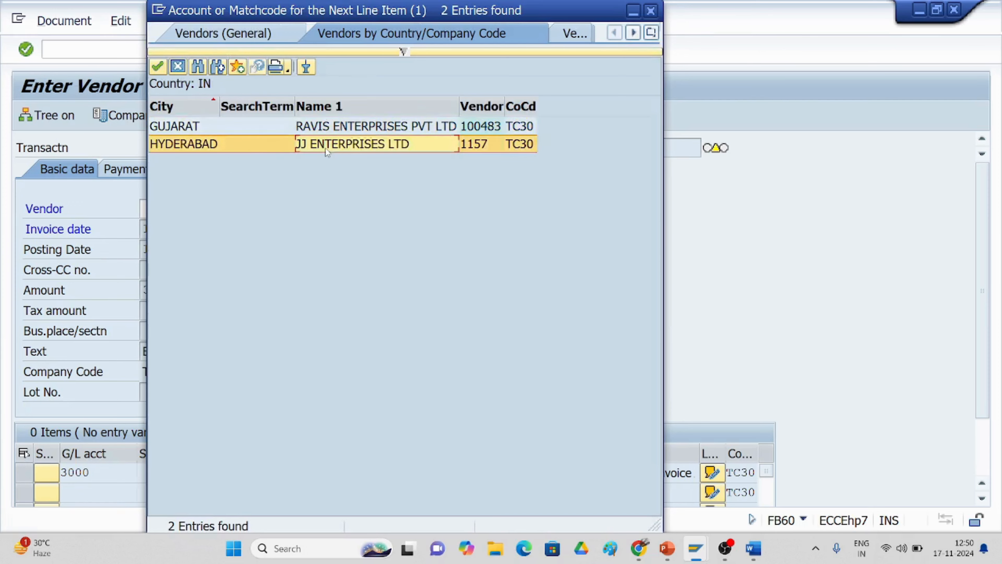
double_click(326, 148)
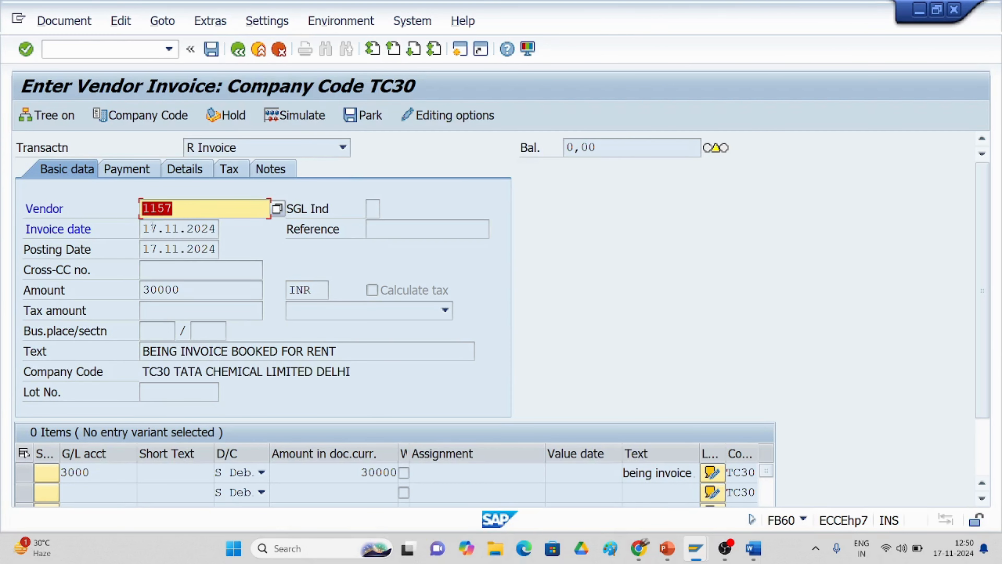
click(202, 210)
Step: Simulate the invoice posting: 30,000 credited to the vendor, debited to rent account 3000
click(75, 23)
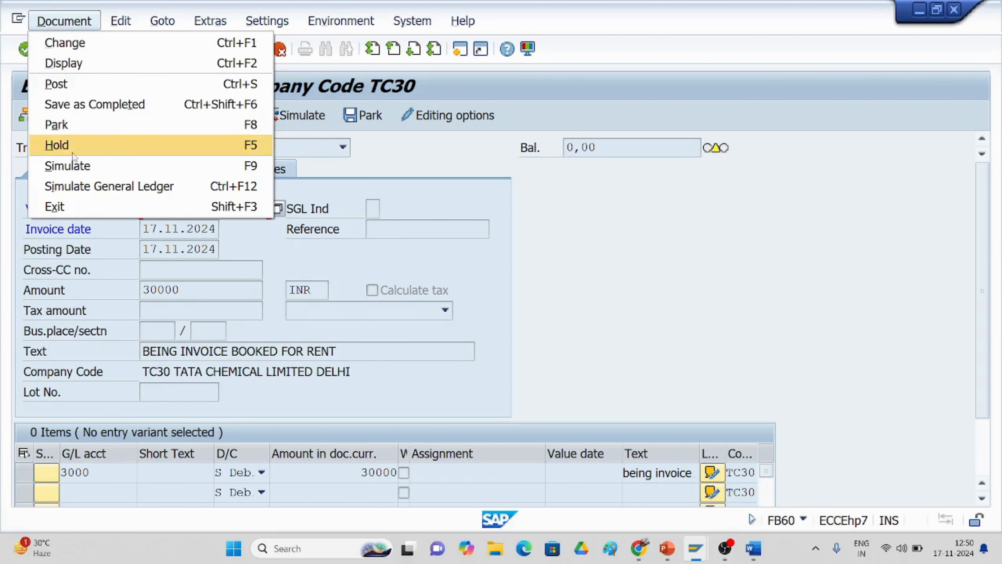
click(74, 174)
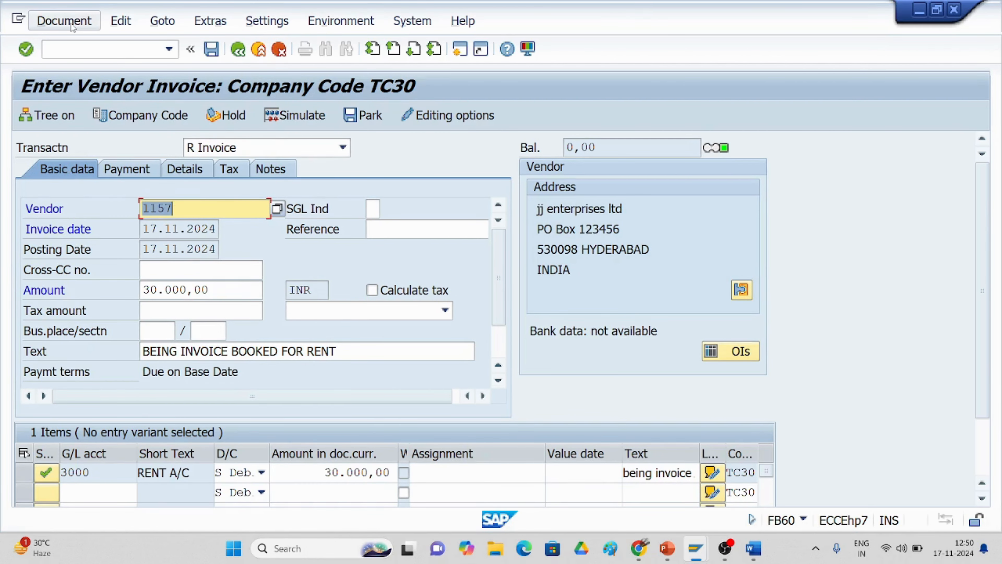
click(72, 25)
click(66, 163)
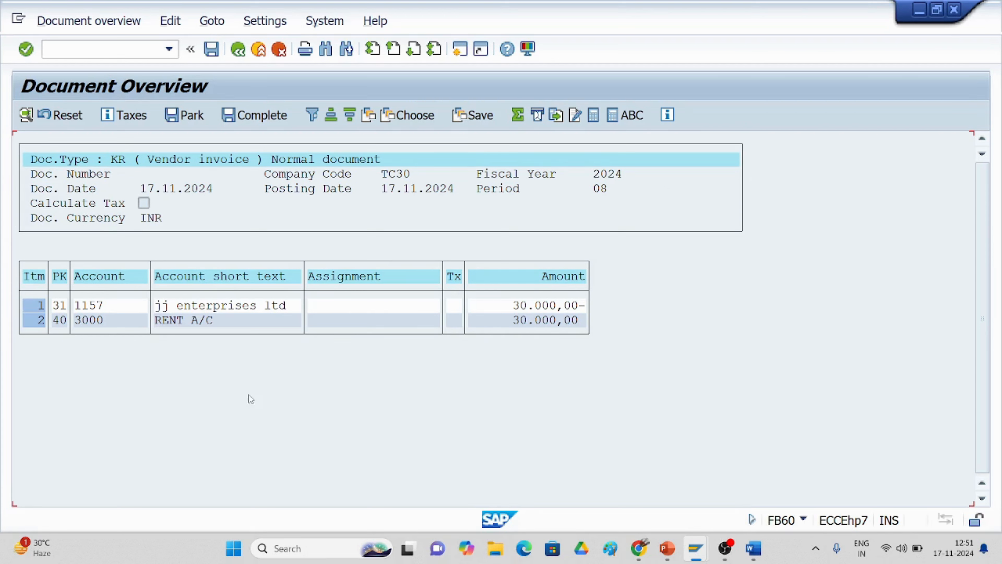
Step: Post invoice 3007 and confirm it appears as an open item for vendor 1157 in FBL1N
click(212, 51)
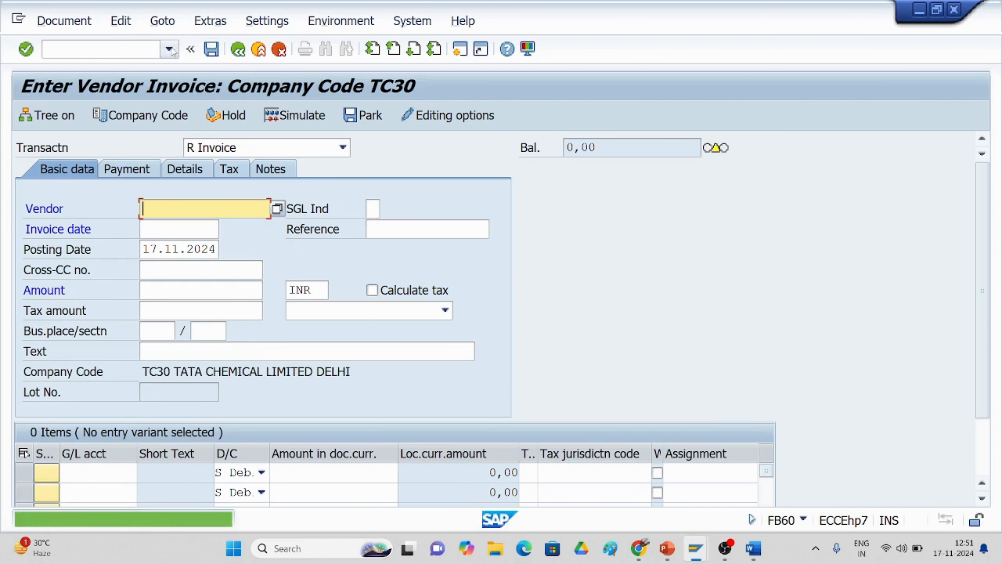
click(170, 49)
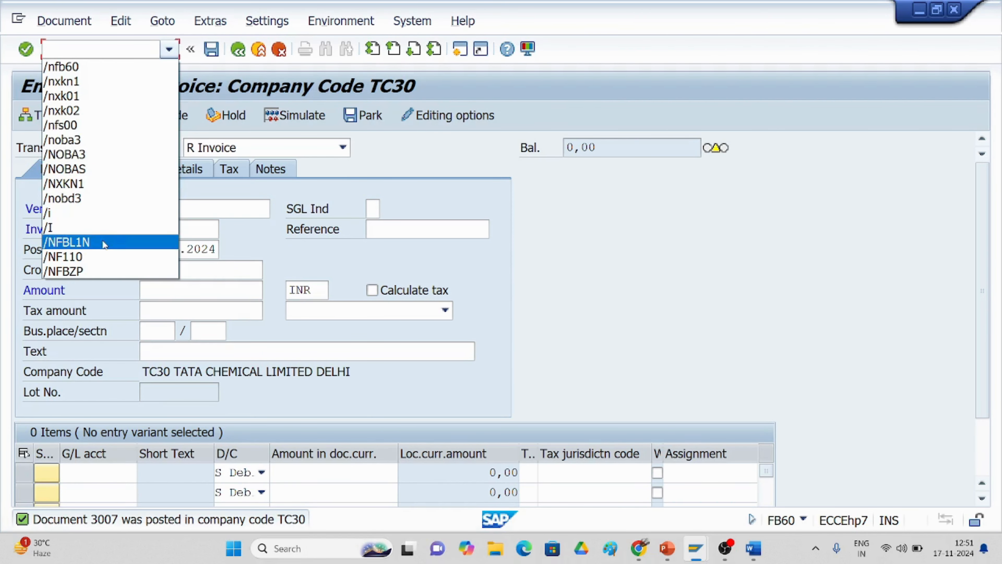
click(110, 242)
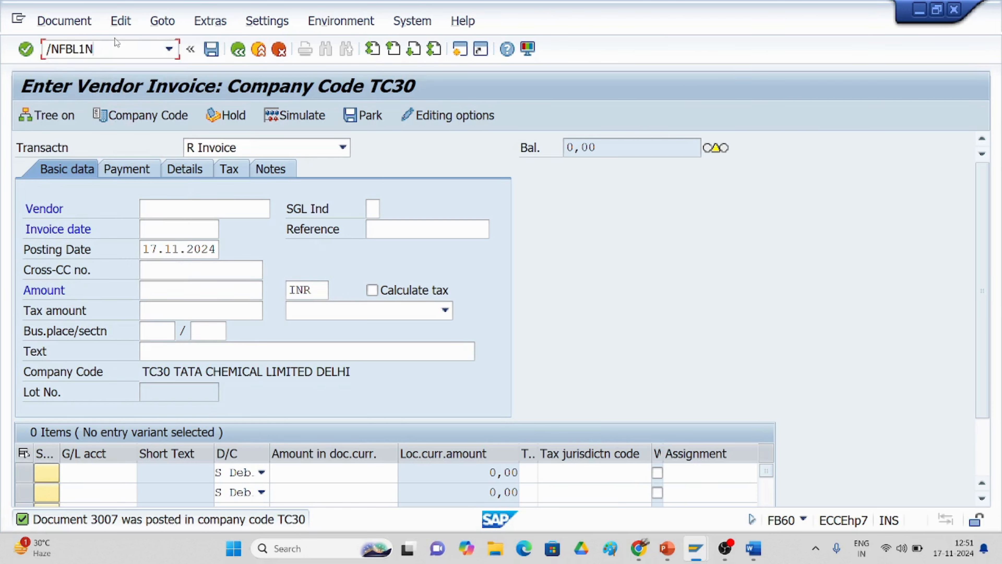
key(Return)
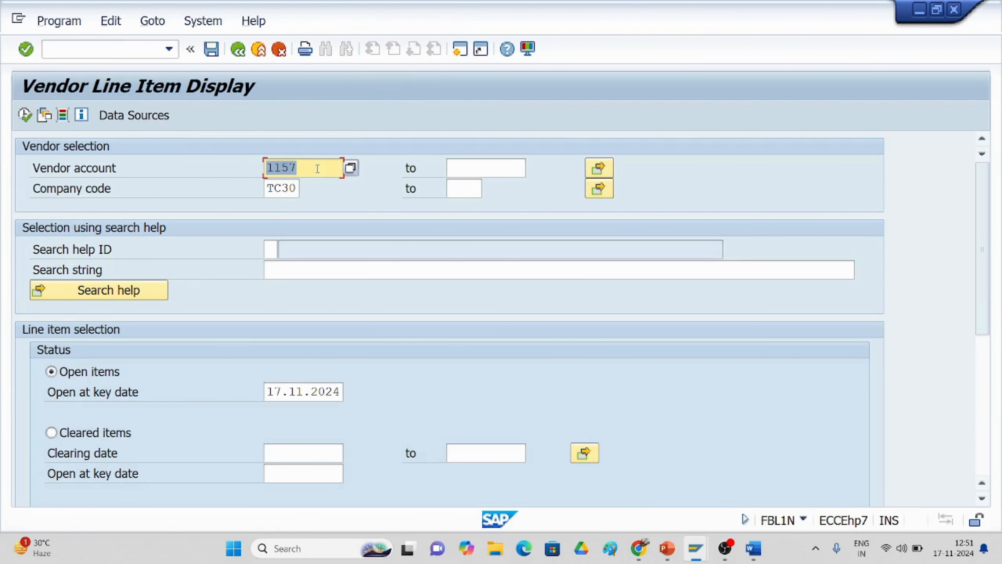
click(327, 168)
click(25, 115)
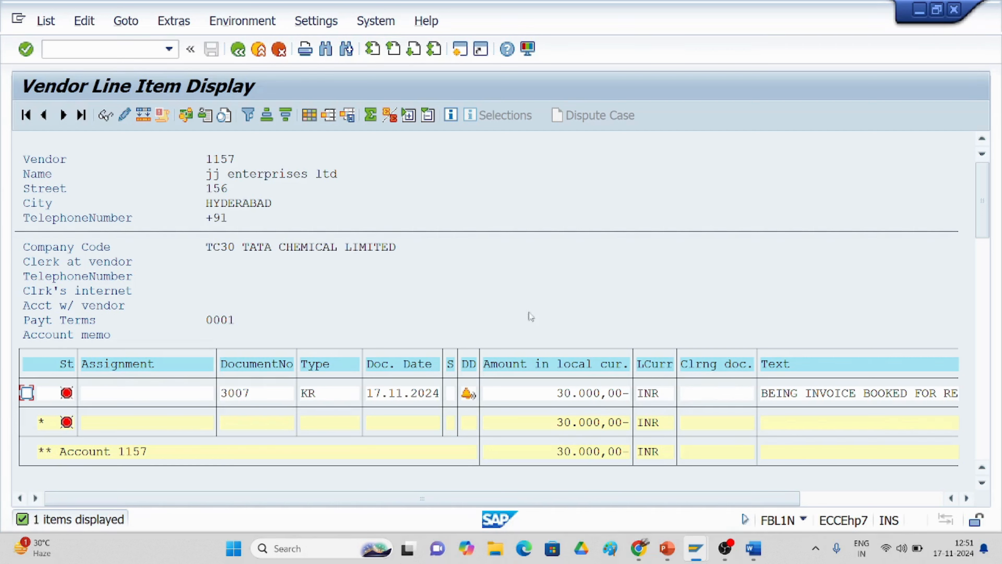
Step: Start an F-53 outgoing payment with document date 17.11.2024
click(84, 50)
text(/nf-53)
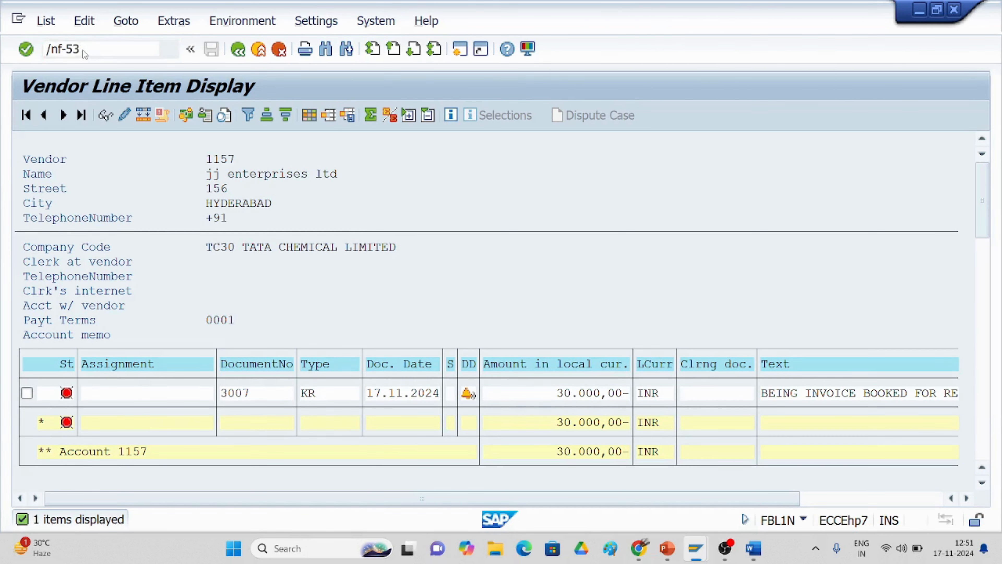
key(Return)
text(17.11.)
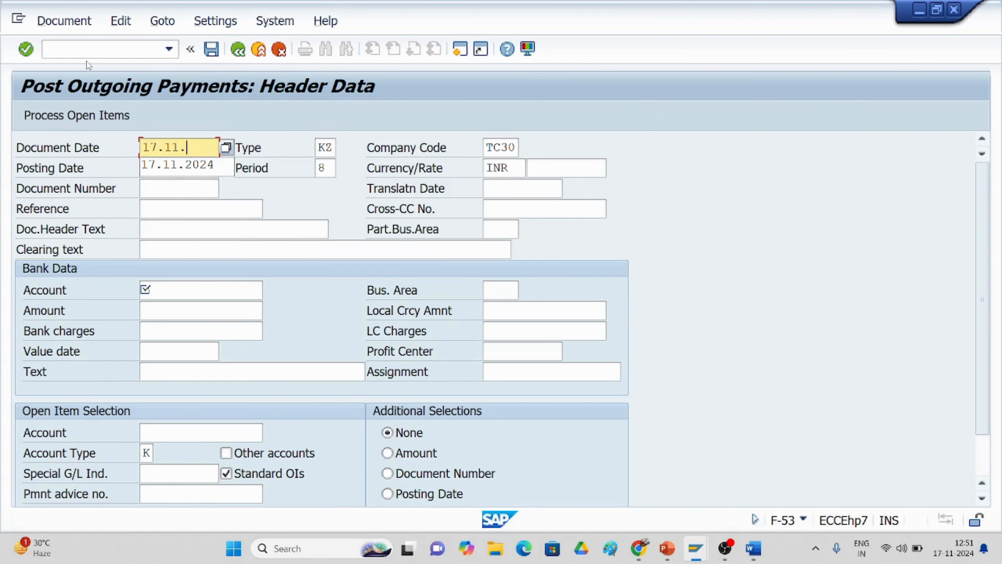
text(2024)
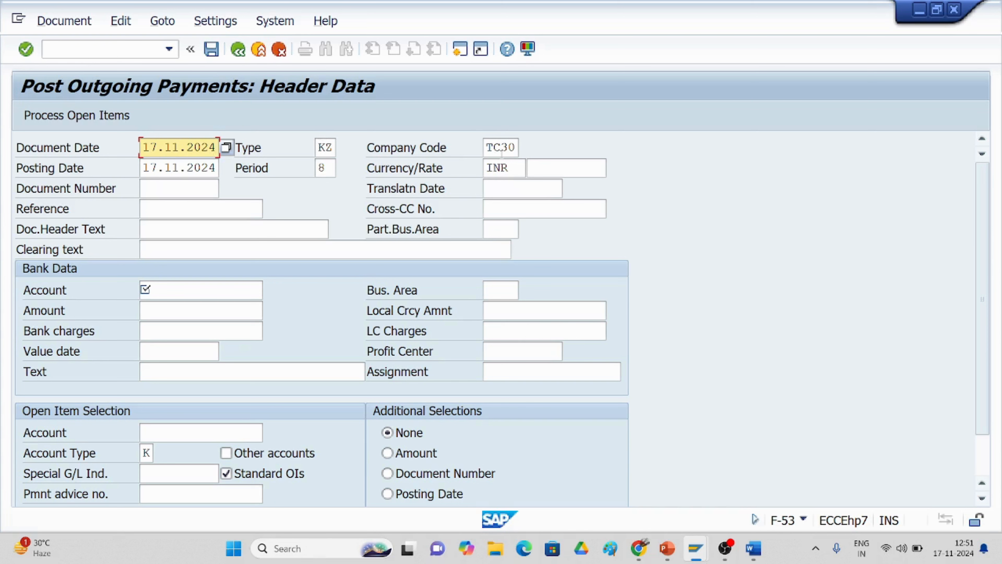
Step: Enter bank account 1000, amount 30000 and the text 'being amount paid to vendor'
click(164, 290)
text(1000)
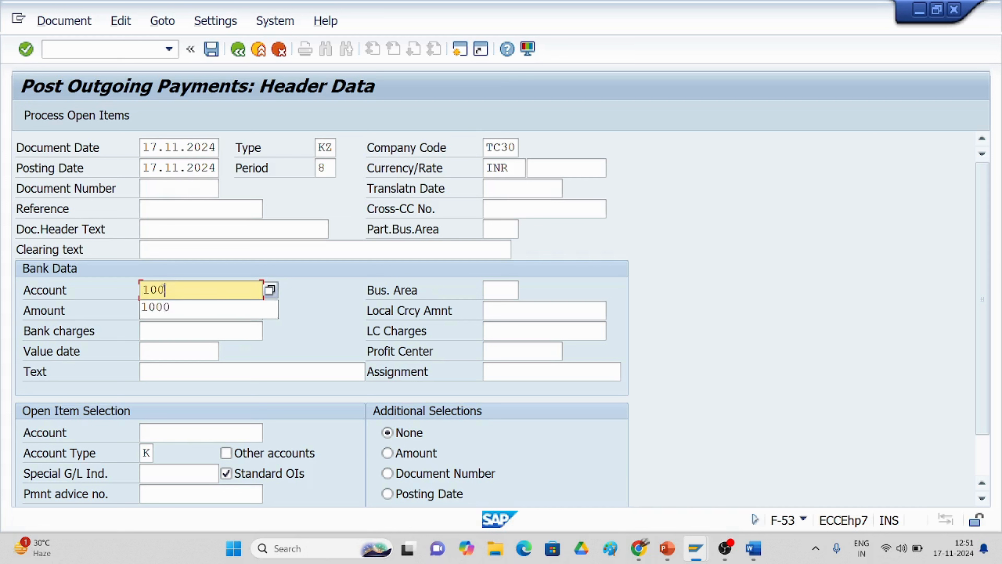
click(151, 308)
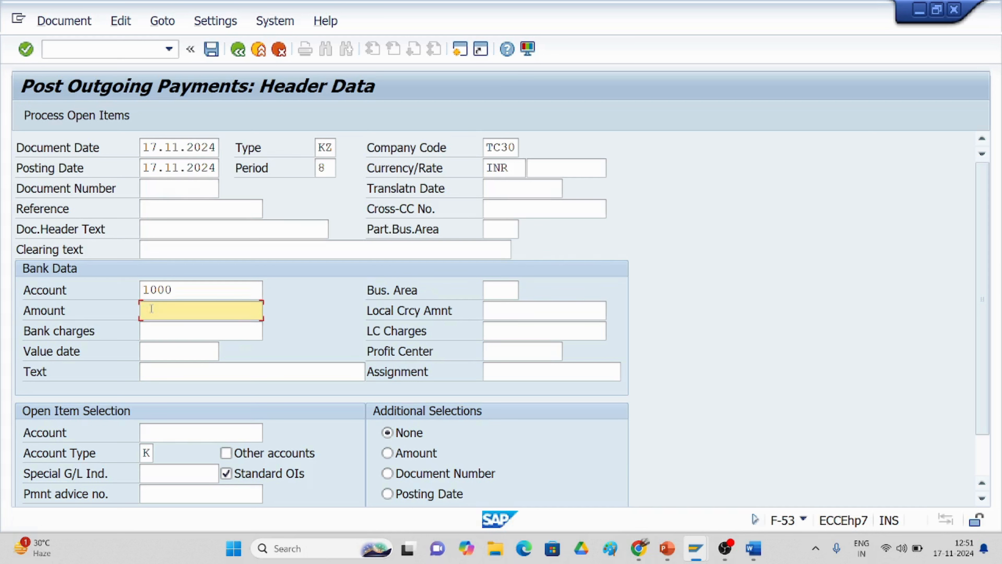
text(30000)
click(202, 368)
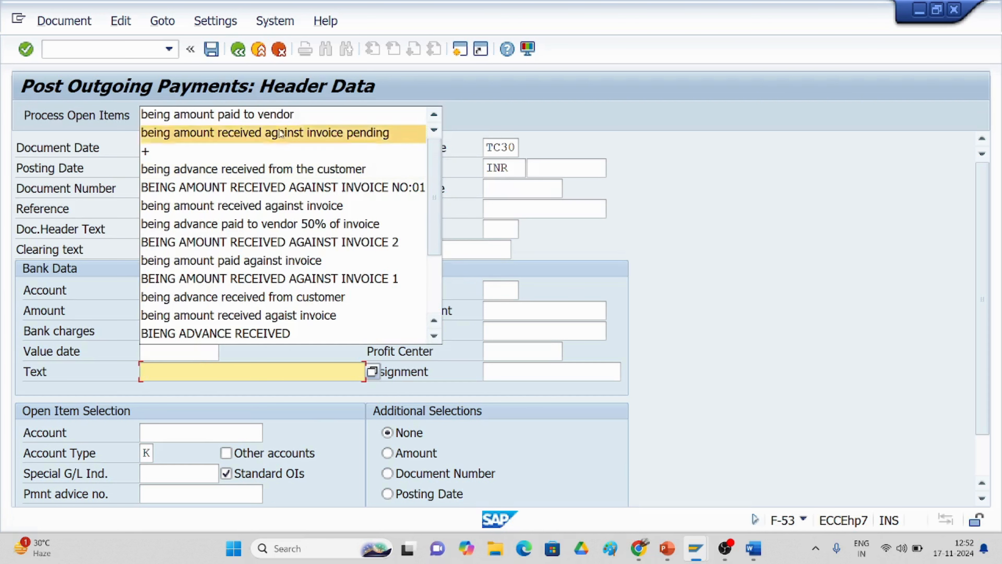
click(267, 115)
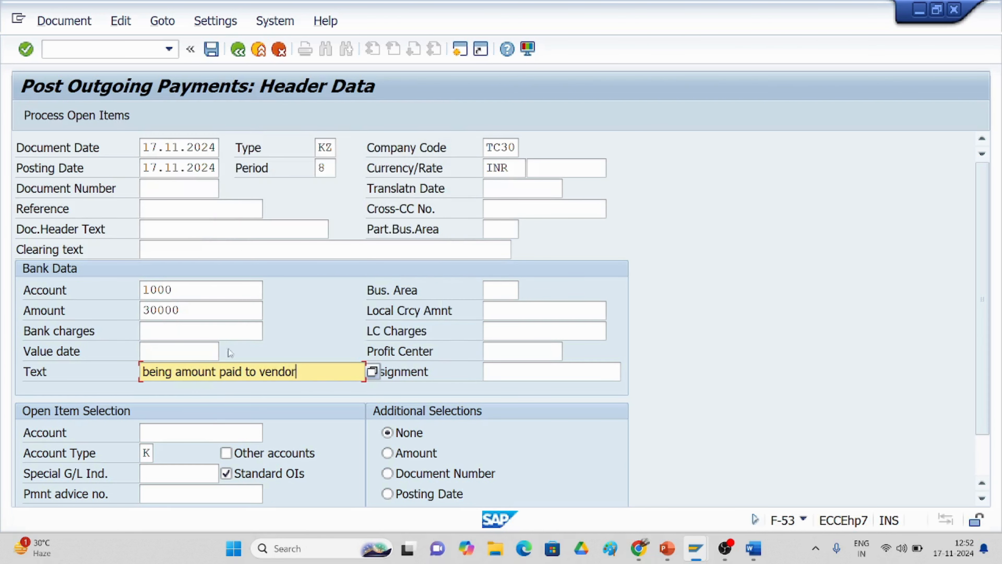
Step: Choose vendor 1157 as payee and bring up its open items for clearing
click(186, 434)
click(270, 432)
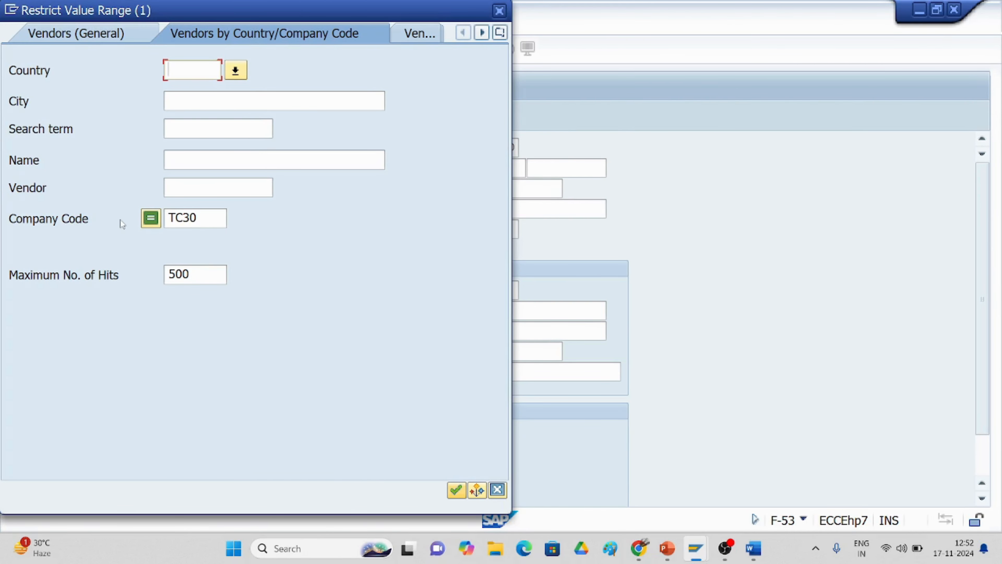
click(457, 490)
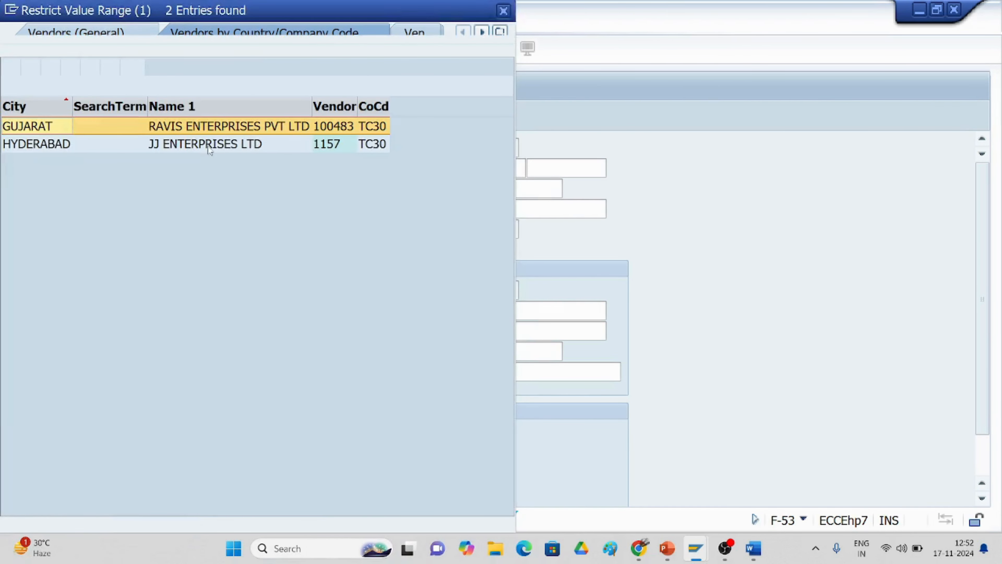
double_click(208, 146)
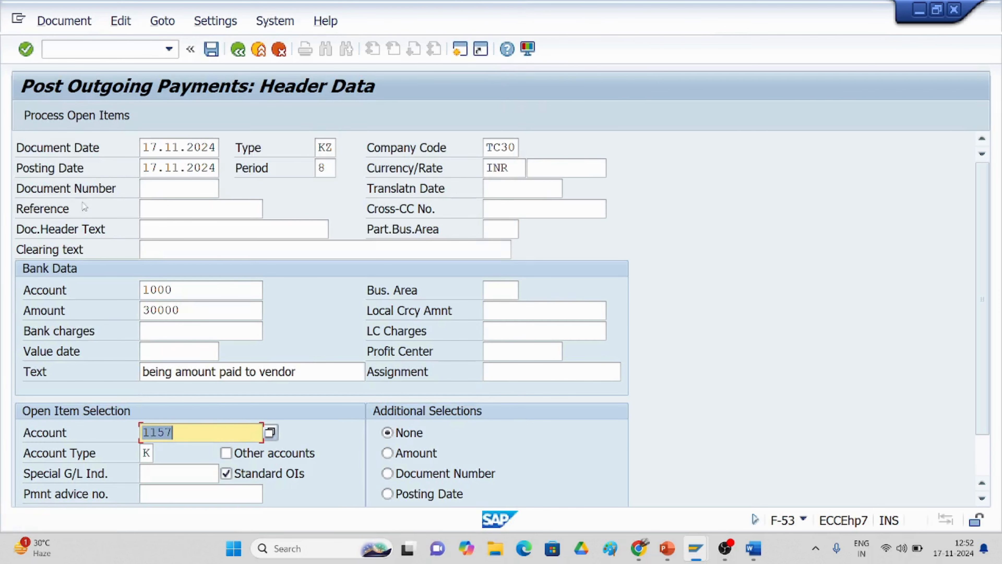
click(75, 115)
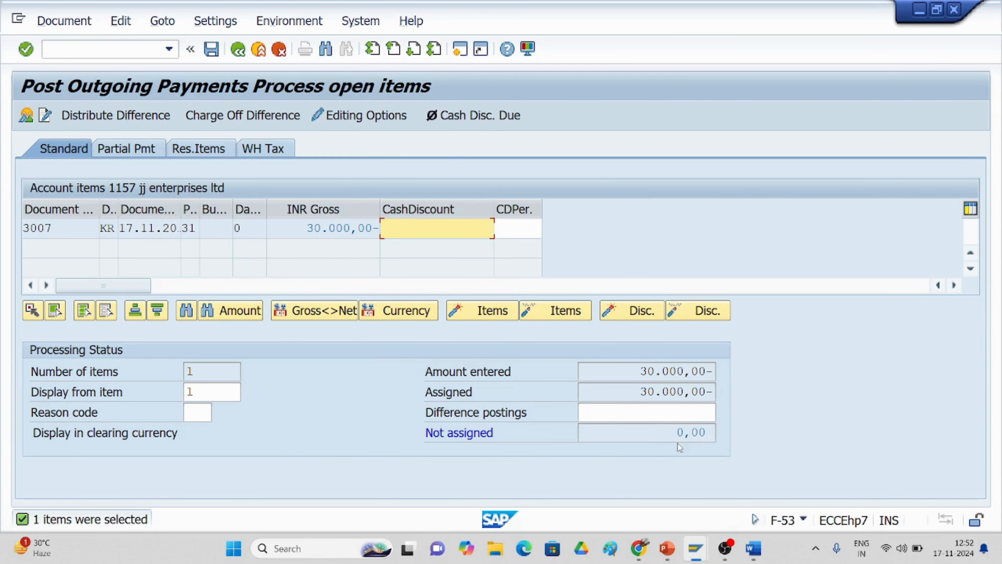
Step: Simulate the 30,000 payment posting, then post it as payment document 4007
click(61, 22)
click(64, 64)
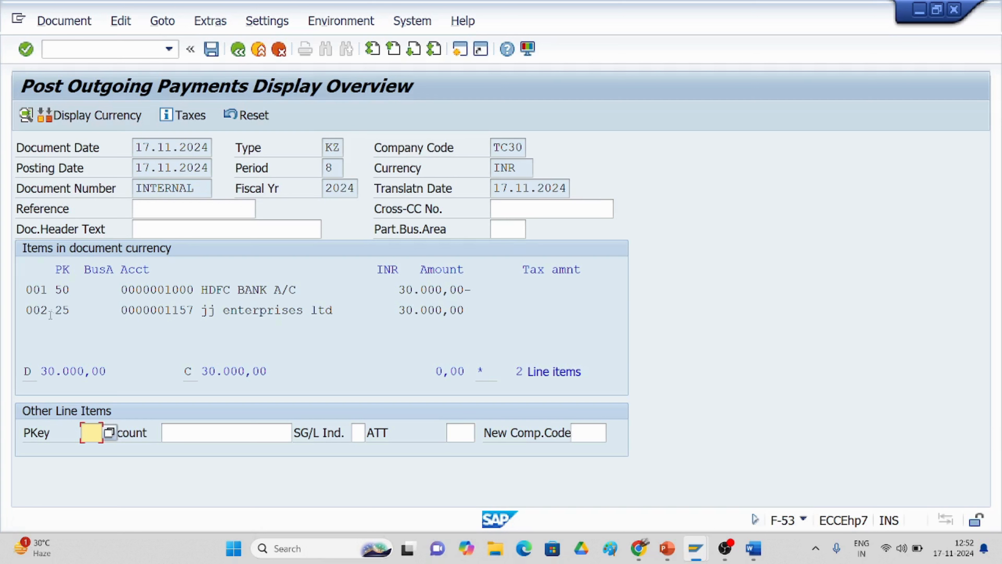
click(211, 49)
Step: Run FBL1N for vendor 1157, find no open items, and list its cleared items instead
click(169, 48)
click(136, 78)
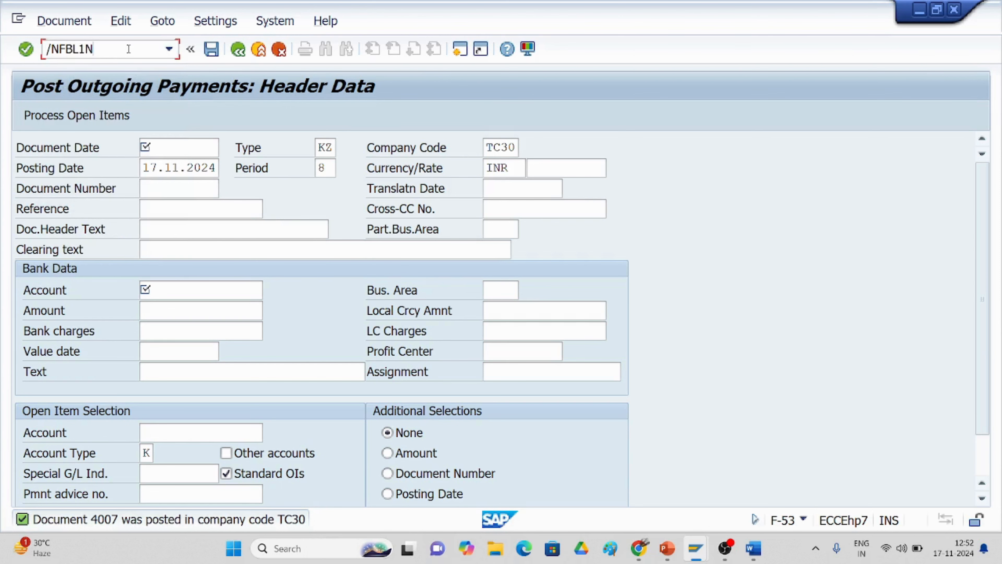
key(Return)
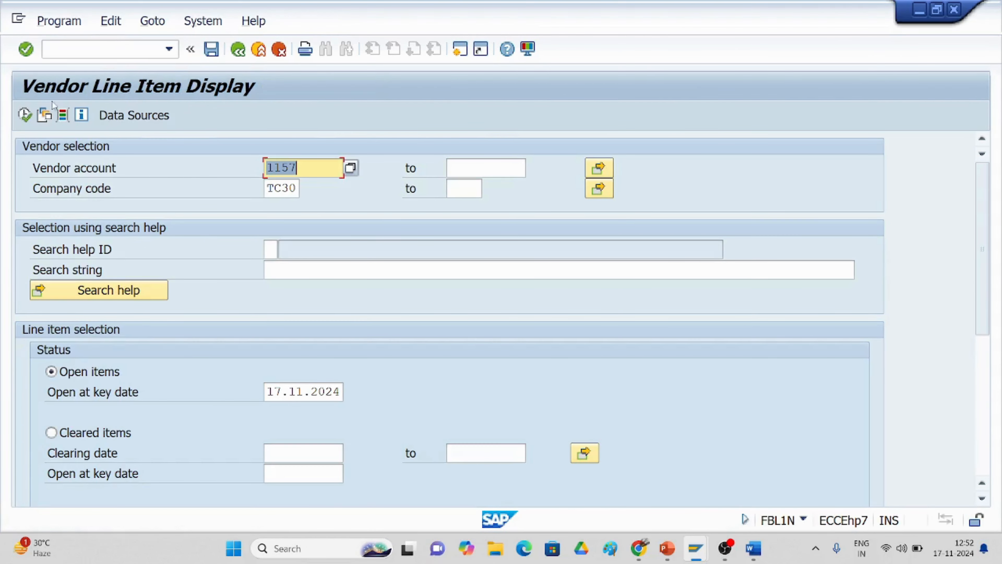
click(24, 115)
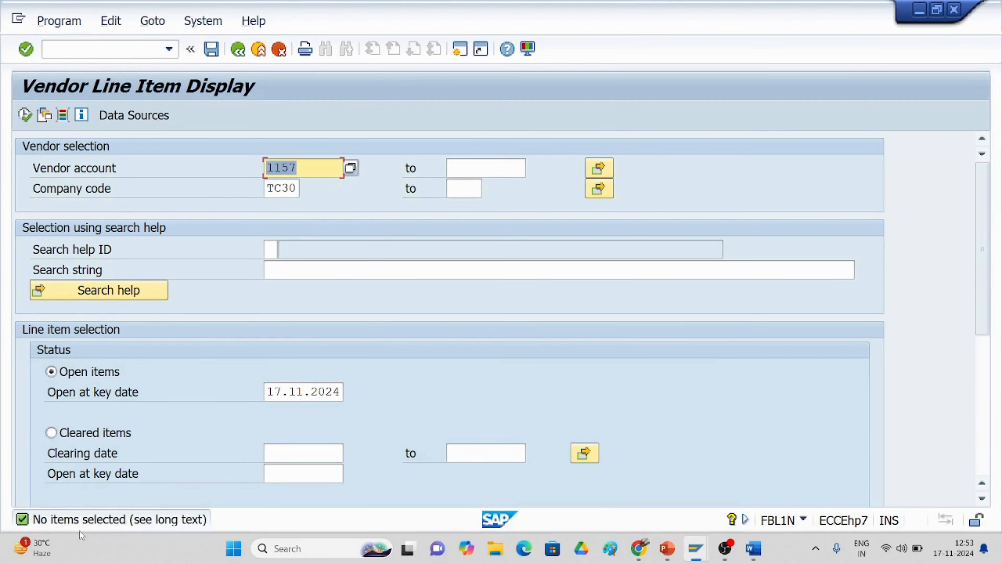
click(51, 433)
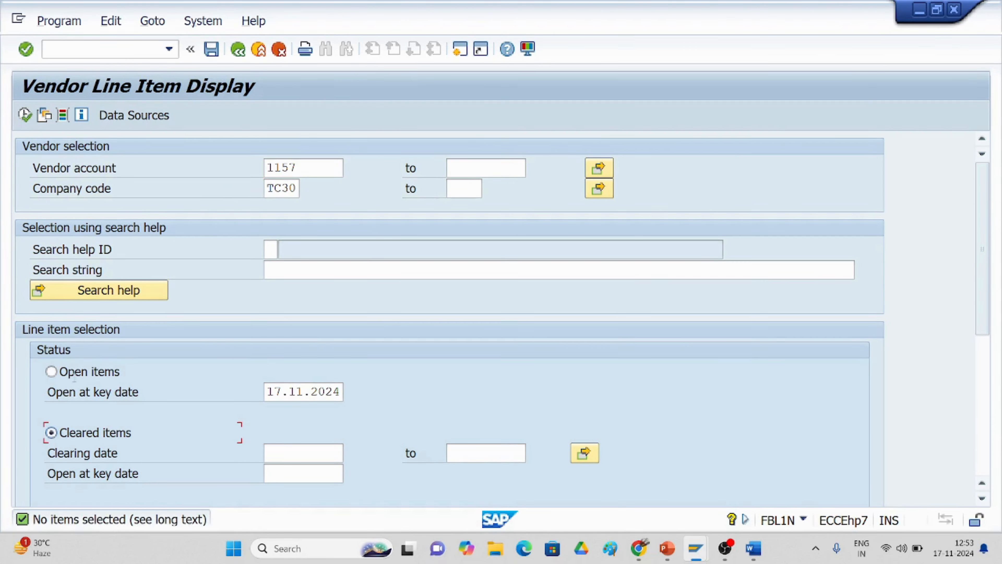
click(24, 114)
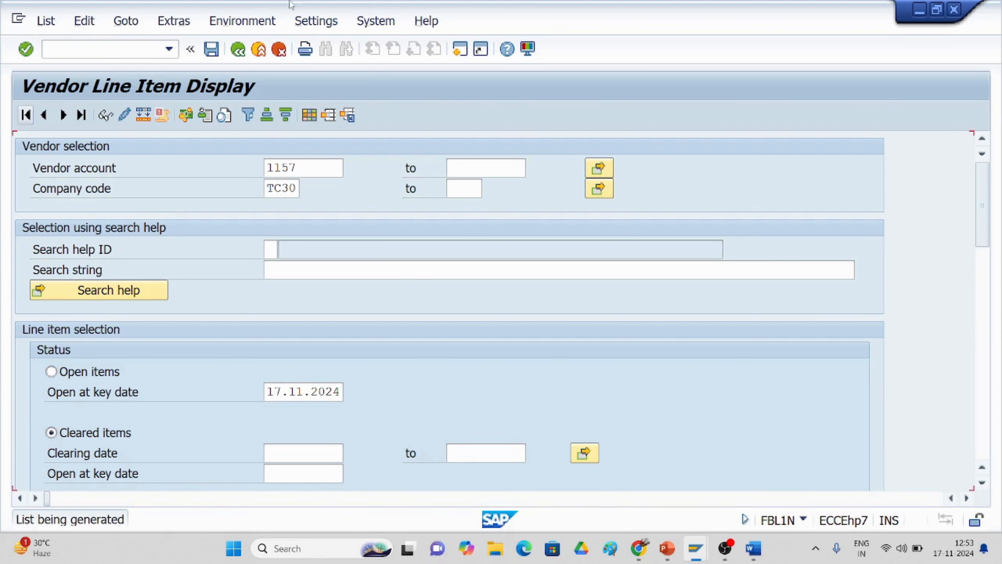